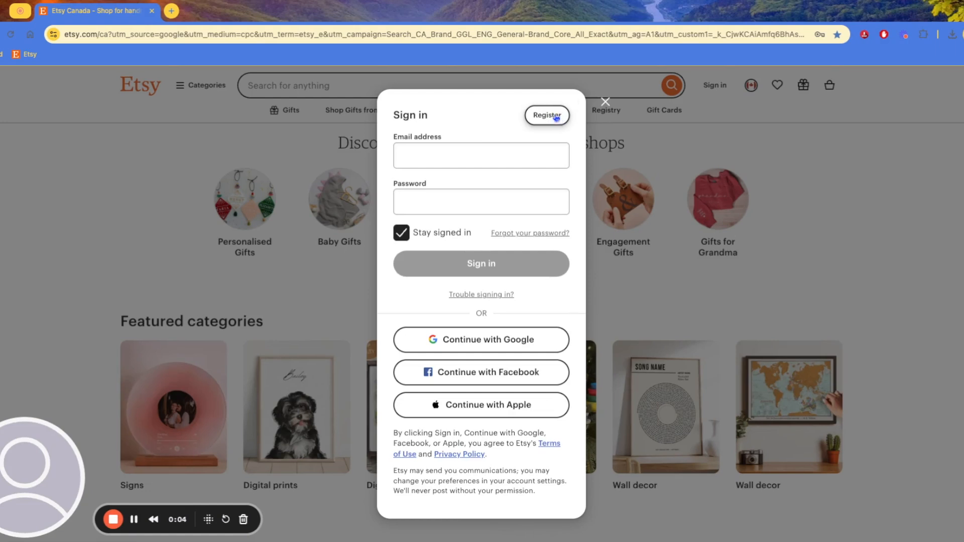
# Register a new Etsy account, then go to Sell on Etsy and start the shop setup
pyautogui.click(551, 121)
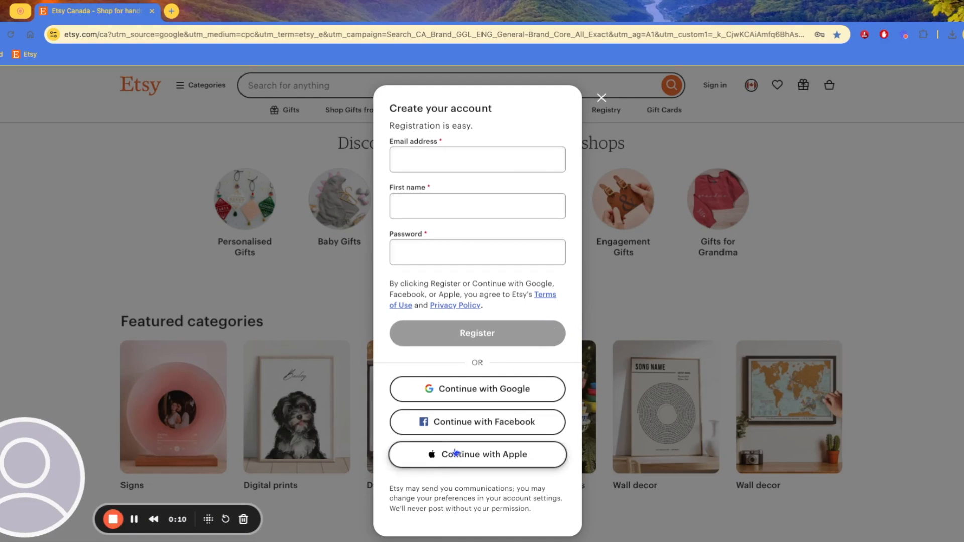
pyautogui.click(113, 520)
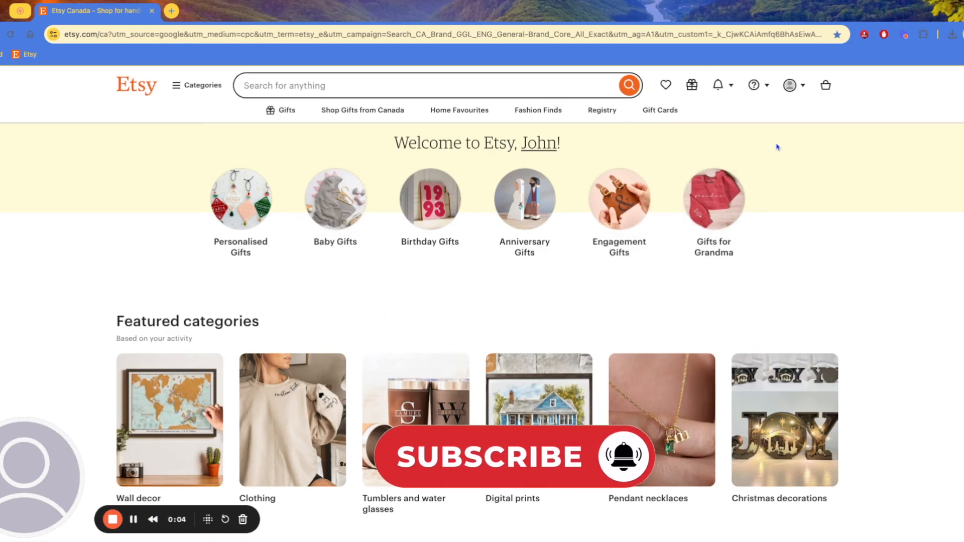
pyautogui.click(797, 91)
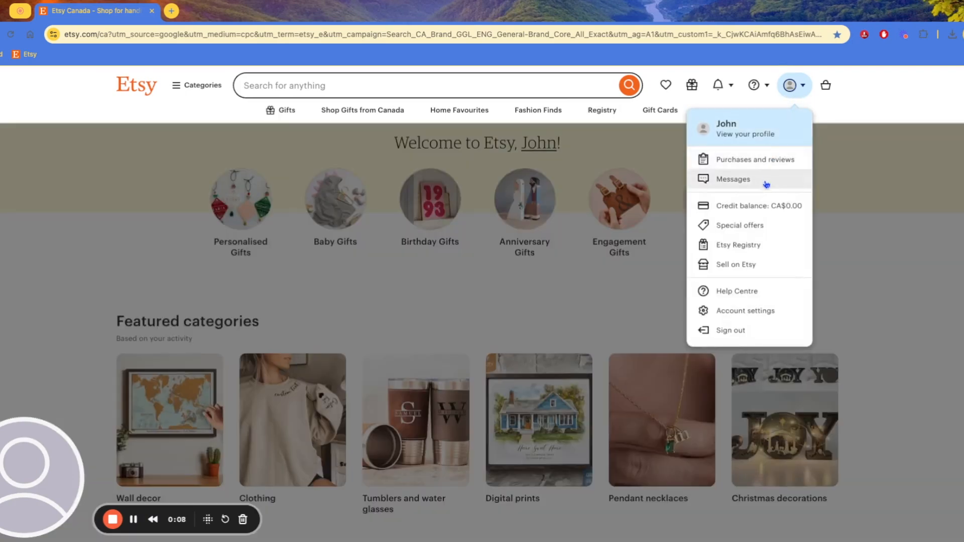
pyautogui.click(754, 266)
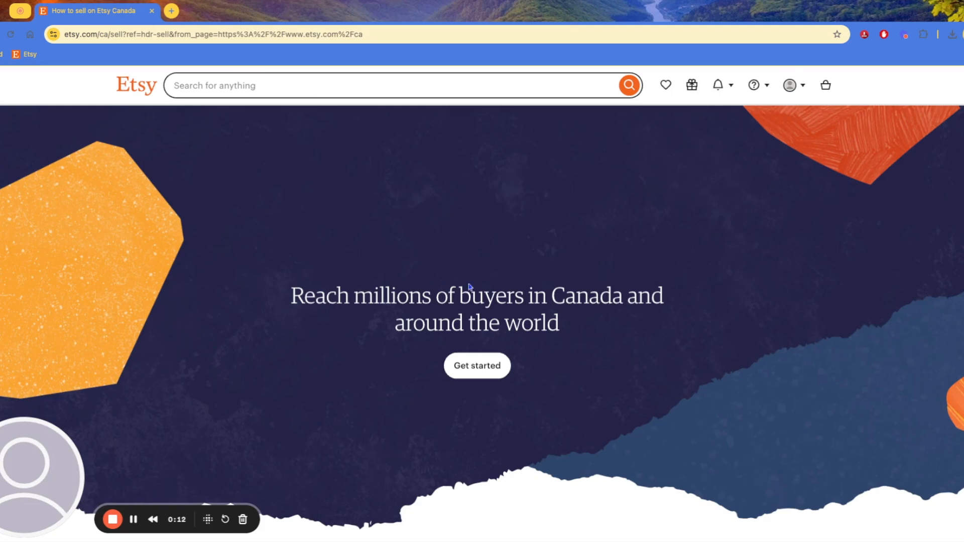
pyautogui.click(495, 373)
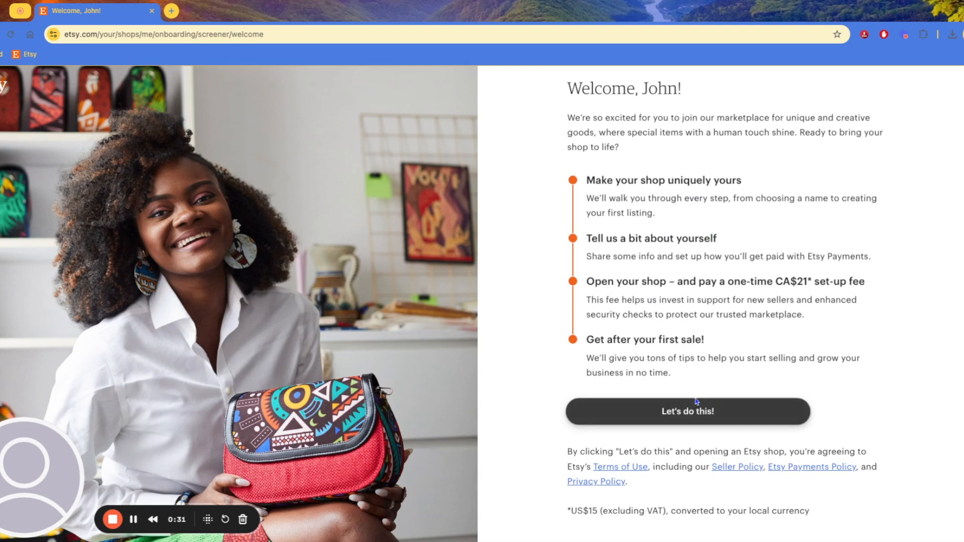
# Highlight the one-time CA$21 set-up fee on the welcome page and continue with Let's do this!
pyautogui.moveTo(588, 282); pyautogui.dragTo(865, 282)
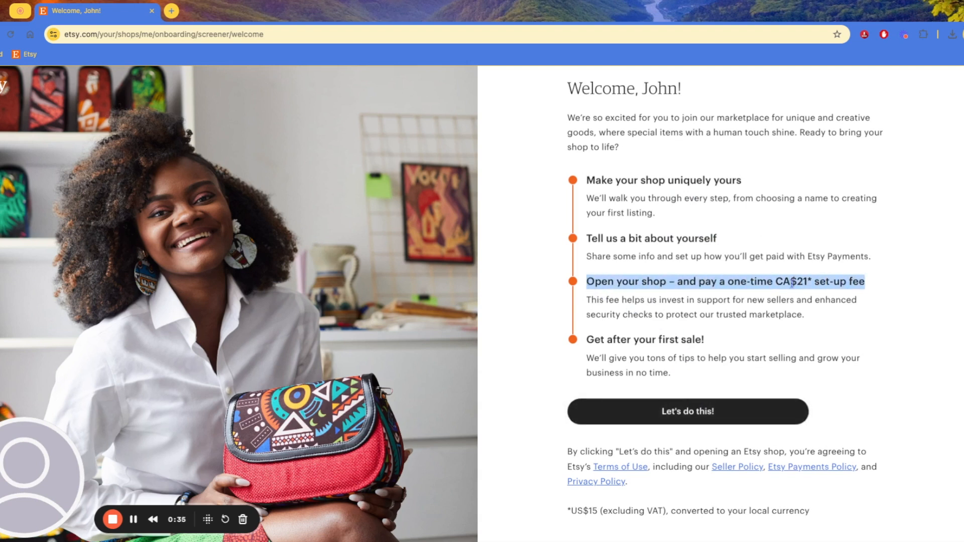
pyautogui.moveTo(782, 282); pyautogui.dragTo(860, 282)
pyautogui.click(695, 303)
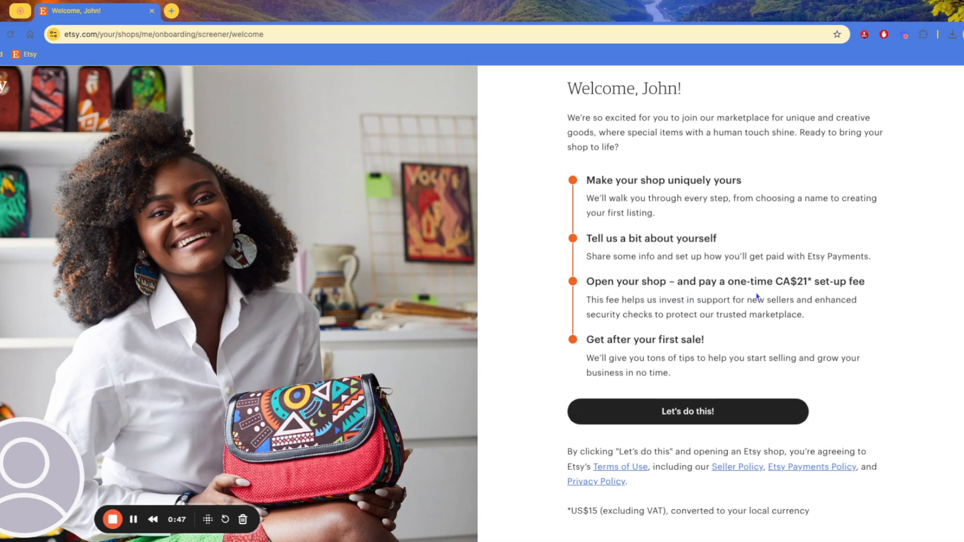
pyautogui.moveTo(812, 282); pyautogui.dragTo(763, 281)
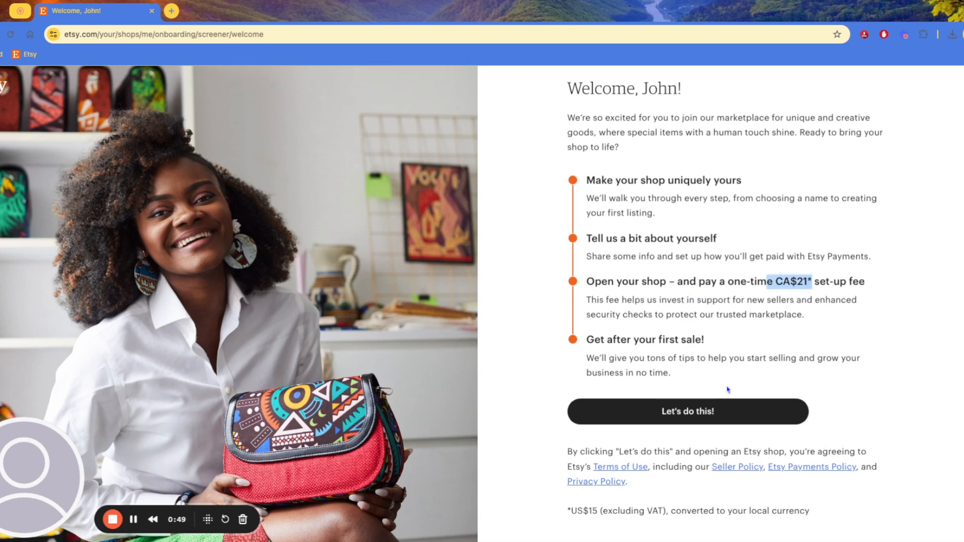
pyautogui.click(715, 415)
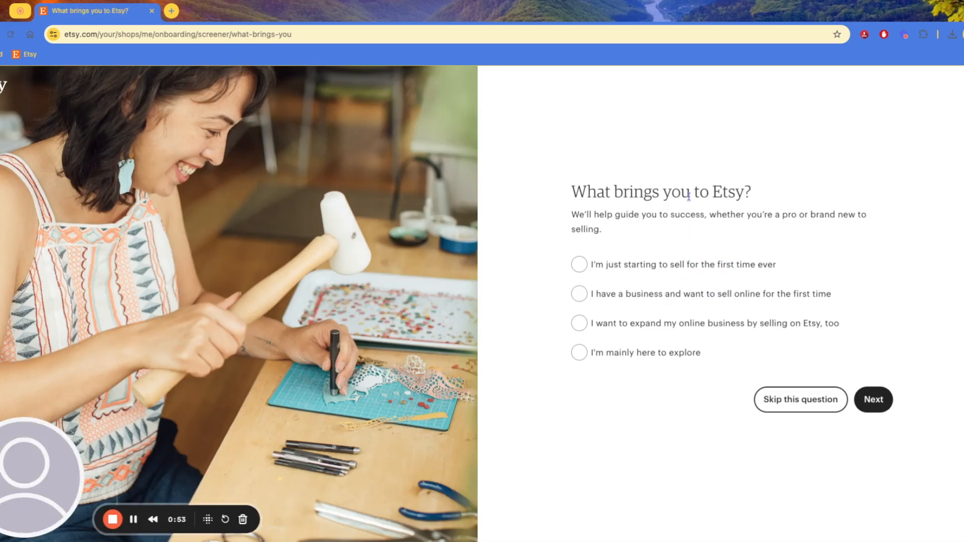
# Skip the what-brings-you and help-topics questions, then start your shop
pyautogui.click(653, 266)
pyautogui.click(702, 297)
pyautogui.click(704, 270)
pyautogui.click(807, 406)
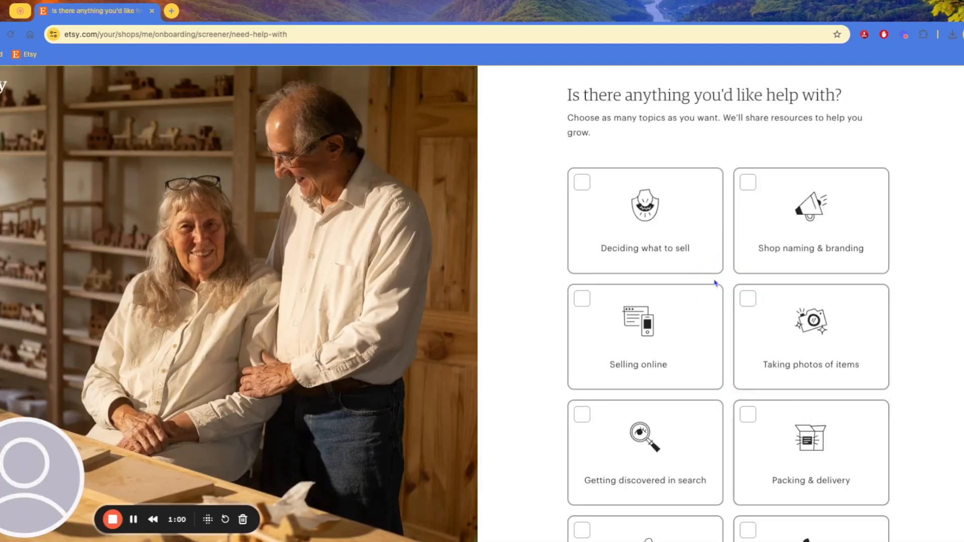
pyautogui.scroll(-8, 725, 286)
pyautogui.click(791, 494)
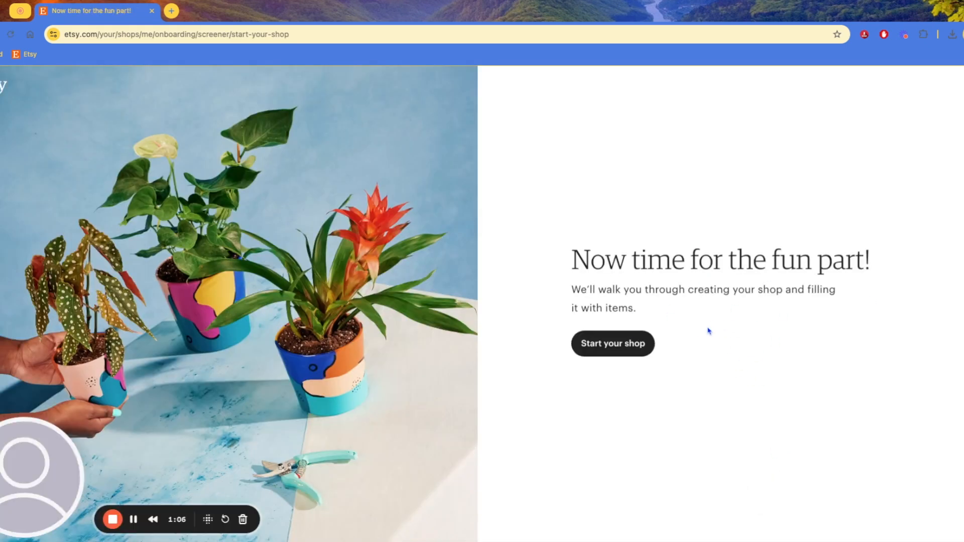
pyautogui.click(650, 344)
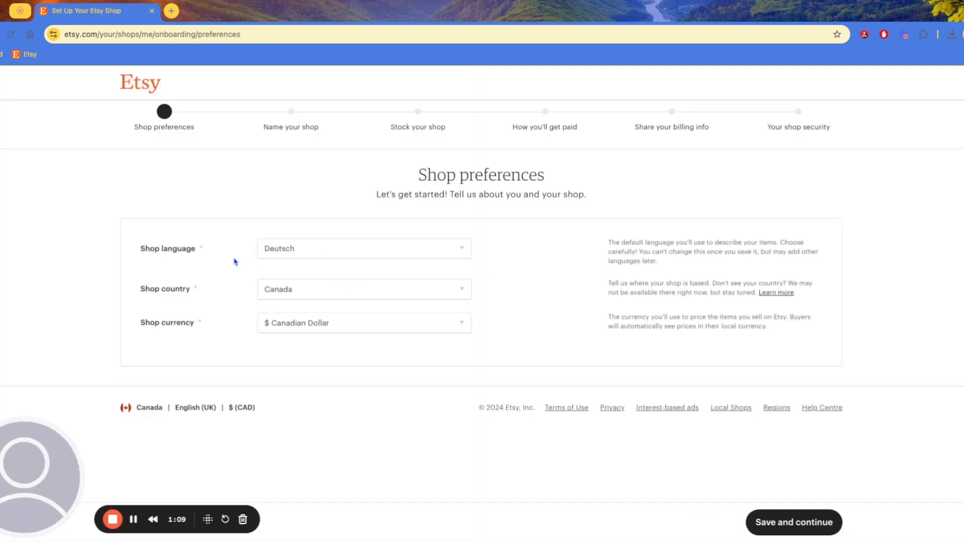
# Switch the shop language from Deutsch to English, keep Canada and Canadian Dollar, and save
pyautogui.click(341, 252)
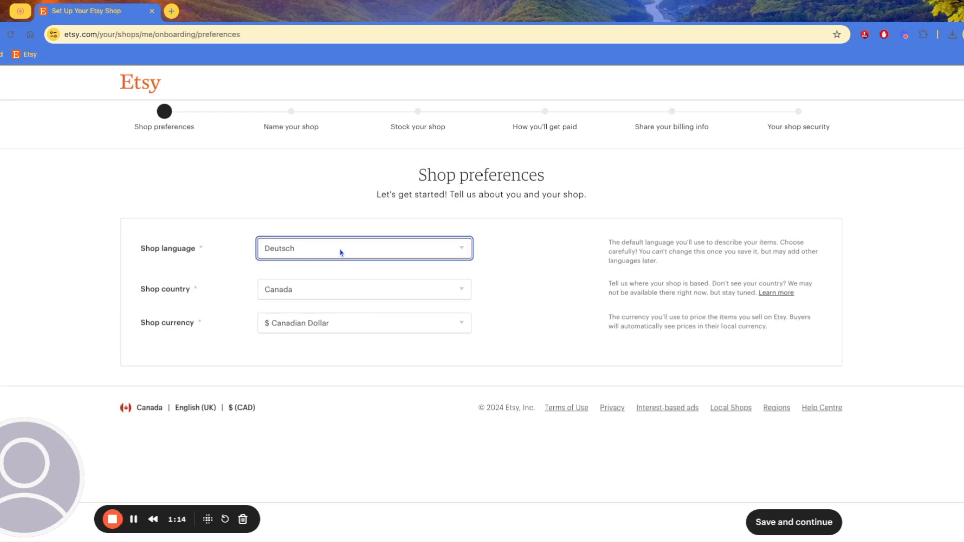
pyautogui.click(337, 280)
pyautogui.click(311, 296)
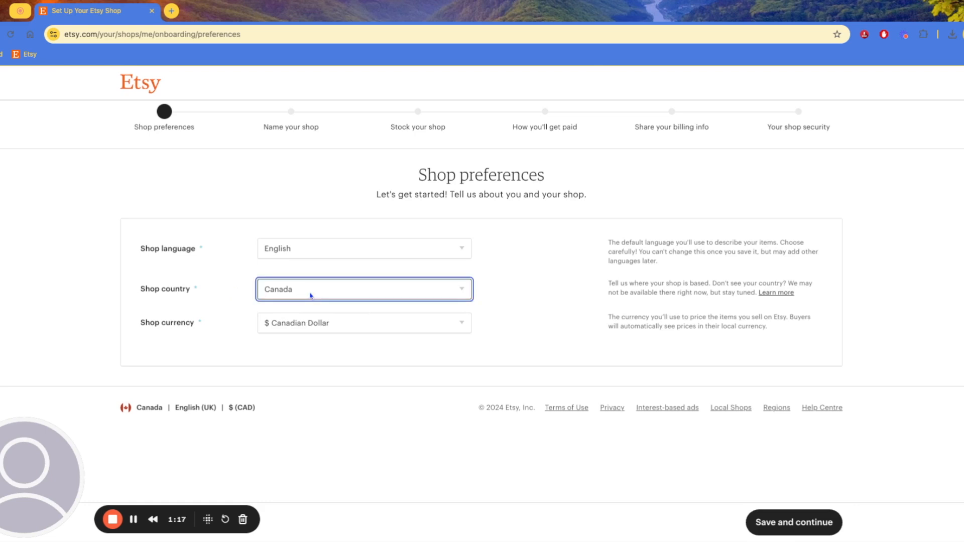
pyautogui.press('Tab')
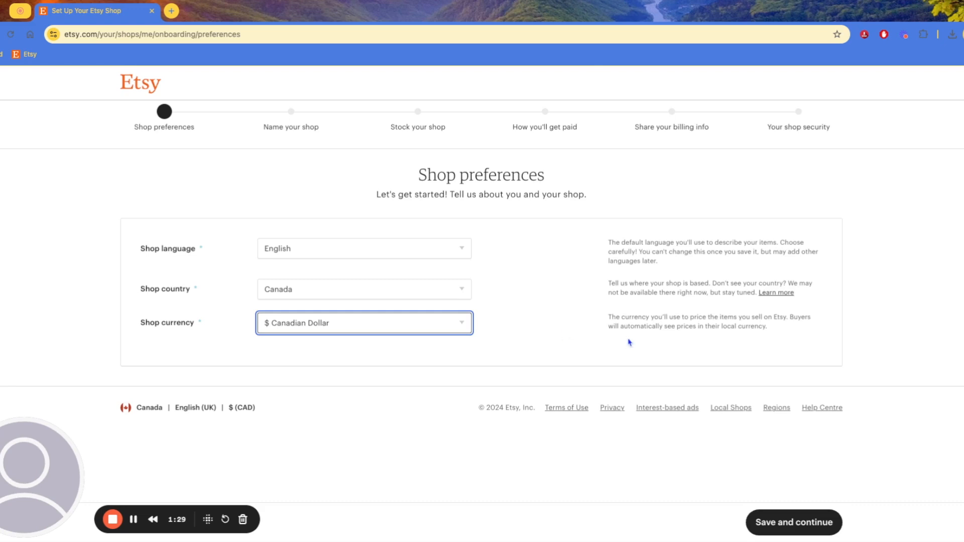
pyautogui.click(563, 337)
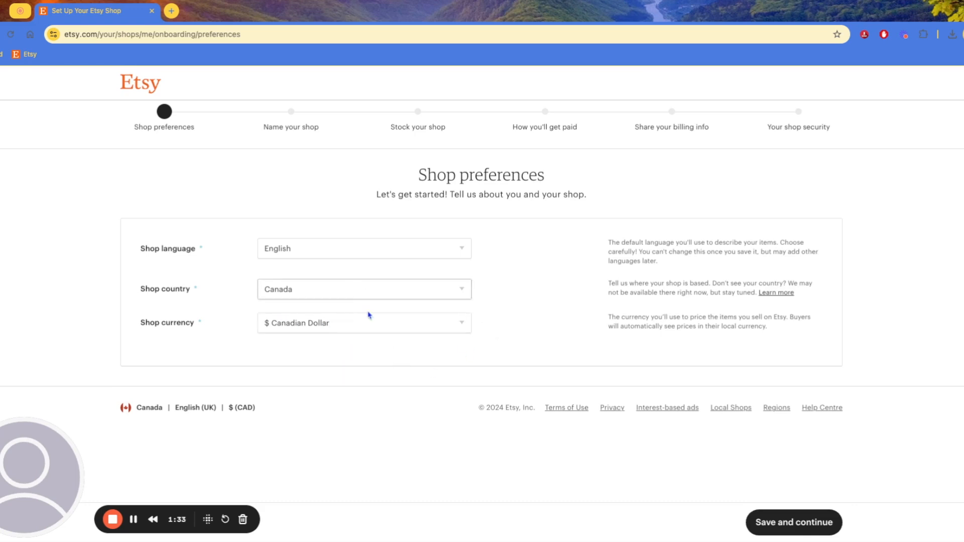
pyautogui.click(808, 528)
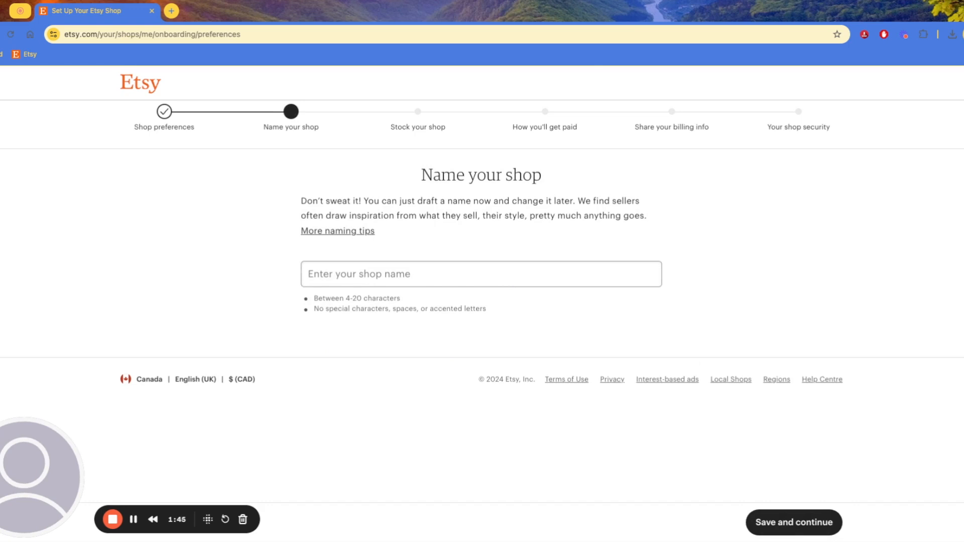
# Replace 'Example Store Video' with 'Green Tree Arts' as the shop name and try saving it
pyautogui.click(511, 278)
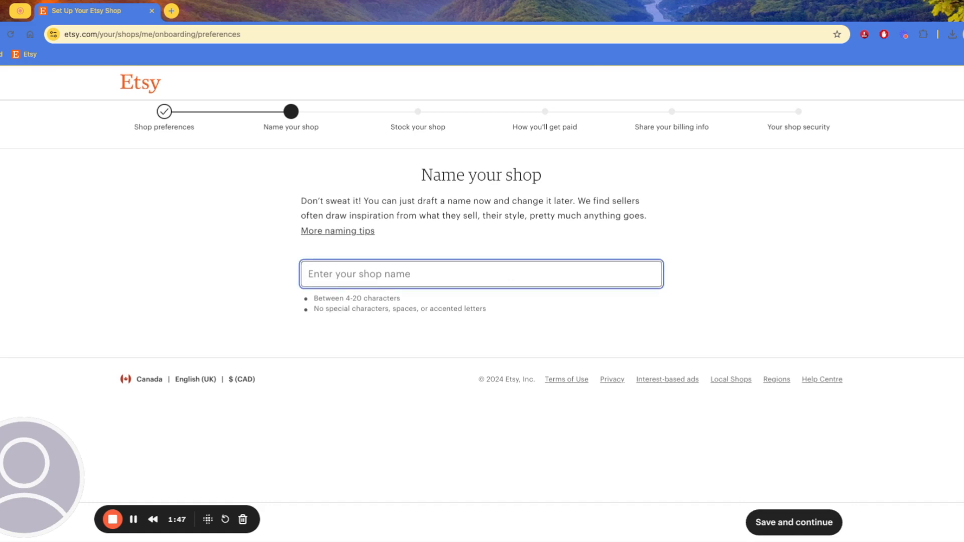
pyautogui.write('Example')
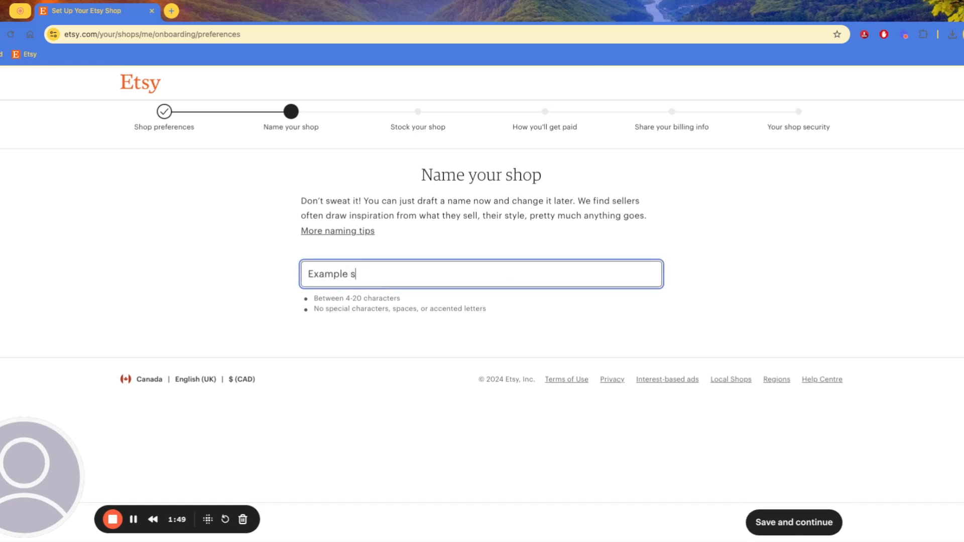
pyautogui.write(' Store Video')
pyautogui.hotkey('ctrl', 'a')
pyautogui.write('Green Tree Arts')
pyautogui.press('Left')
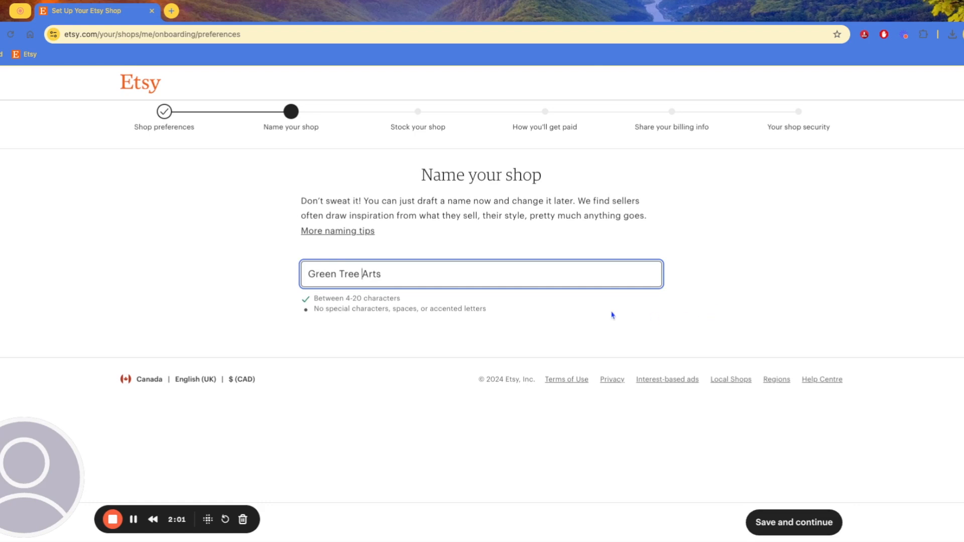
pyautogui.click(566, 319)
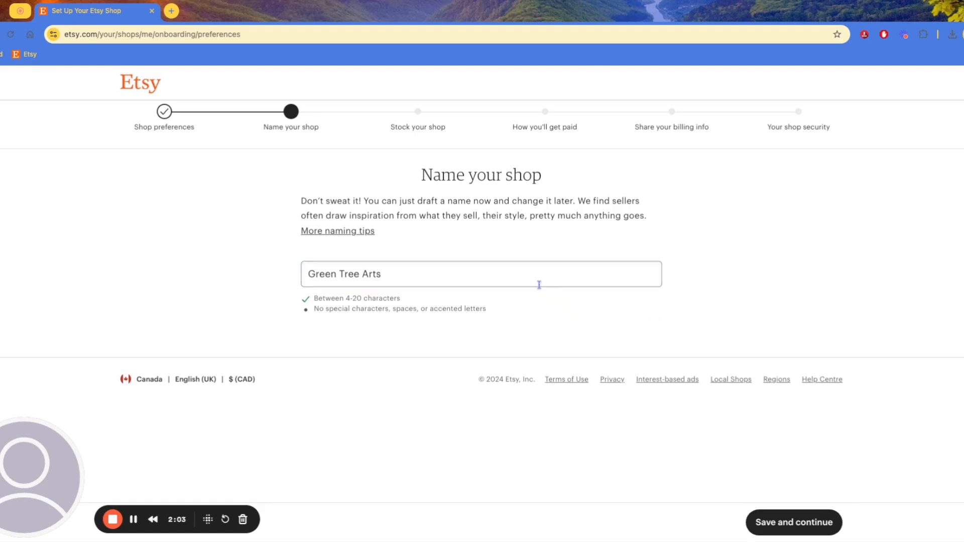
pyautogui.moveTo(364, 299); pyautogui.dragTo(341, 299)
pyautogui.click(343, 320)
pyautogui.click(804, 521)
# Remove the spaces, take the suggested name GreenTreeArtsDesign, and save it
pyautogui.click(319, 281)
pyautogui.press('BackSpace')
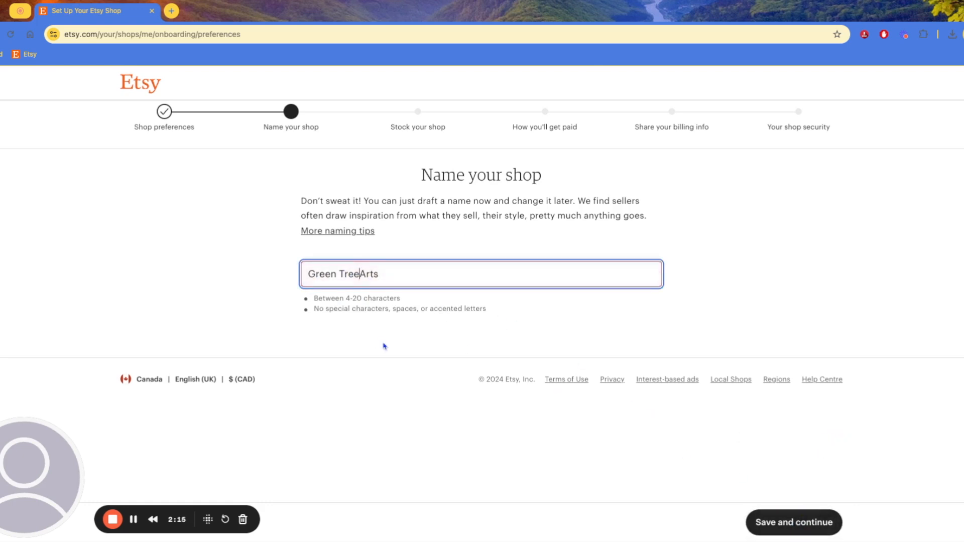
pyautogui.press('BackSpace')
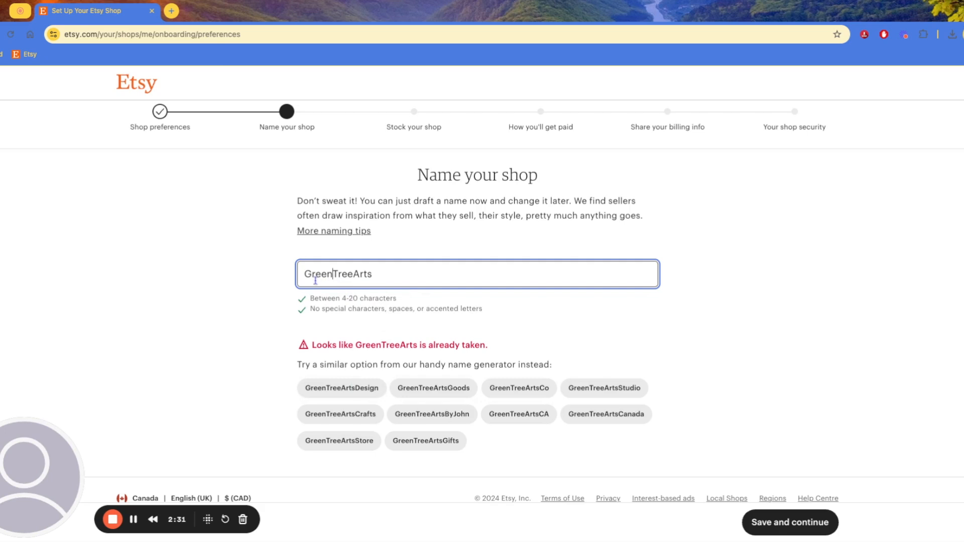
pyautogui.click(364, 390)
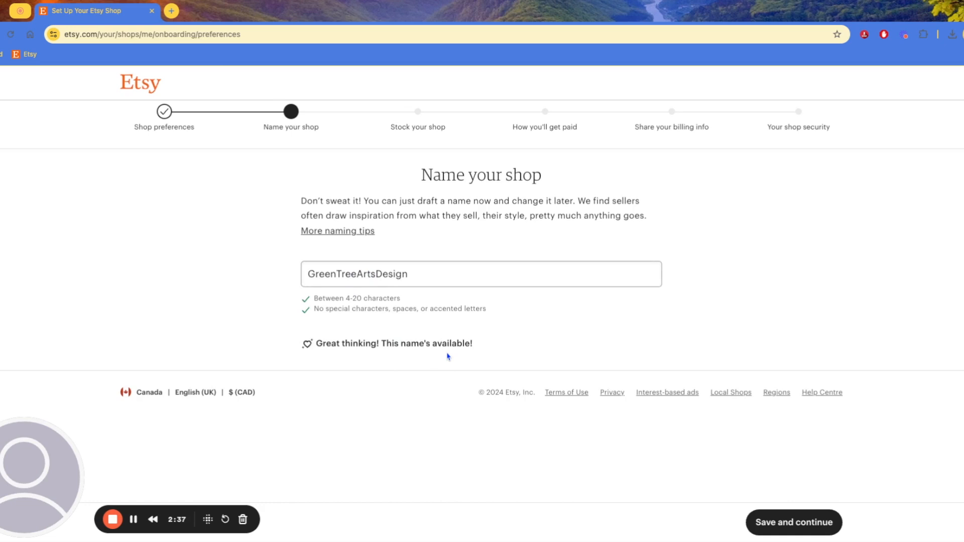
pyautogui.click(792, 522)
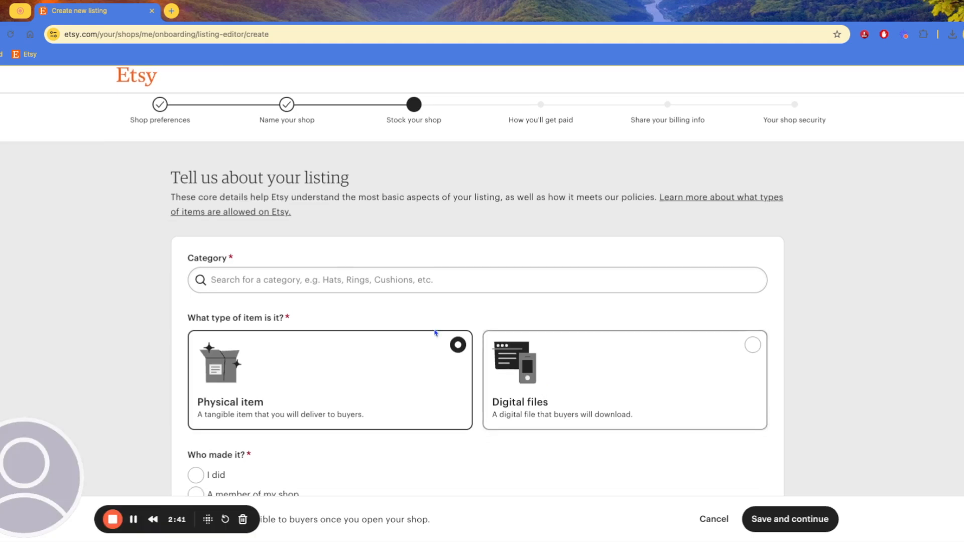
# Scroll through the Tell us about your listing form, highlighting its section heading
pyautogui.scroll(-2, 435, 330)
pyautogui.scroll(2, 399, 219)
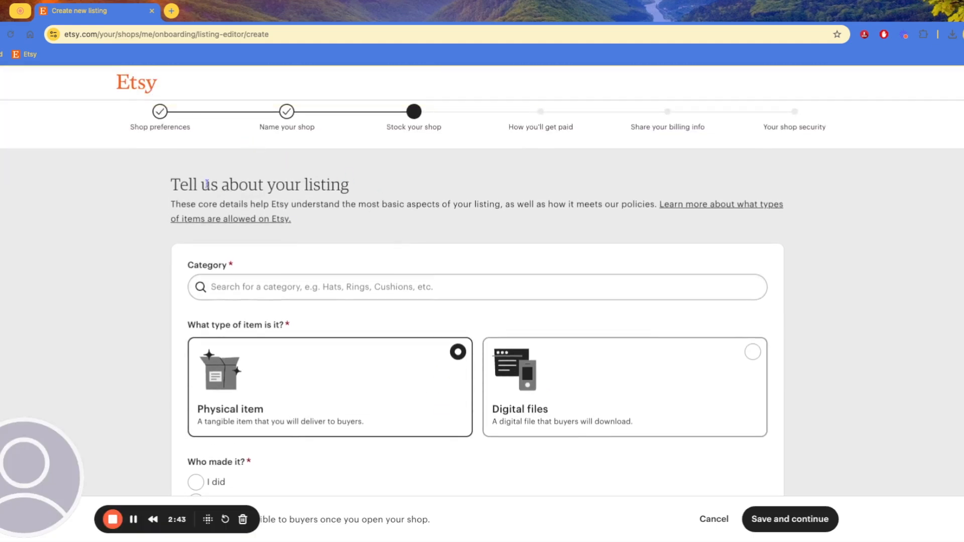
pyautogui.moveTo(182, 185); pyautogui.dragTo(321, 184)
pyautogui.click(329, 182)
pyautogui.scroll(-5, 366, 286)
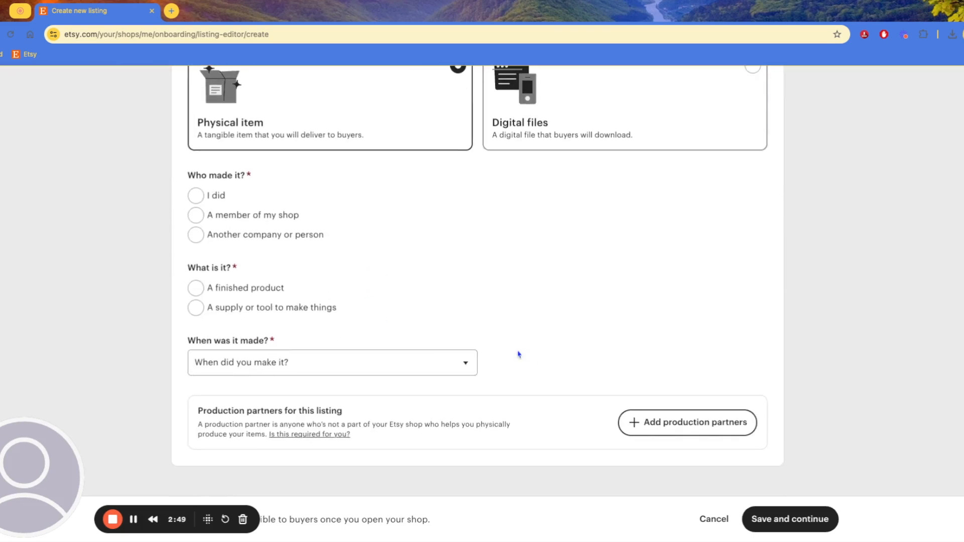
pyautogui.scroll(5, 392, 340)
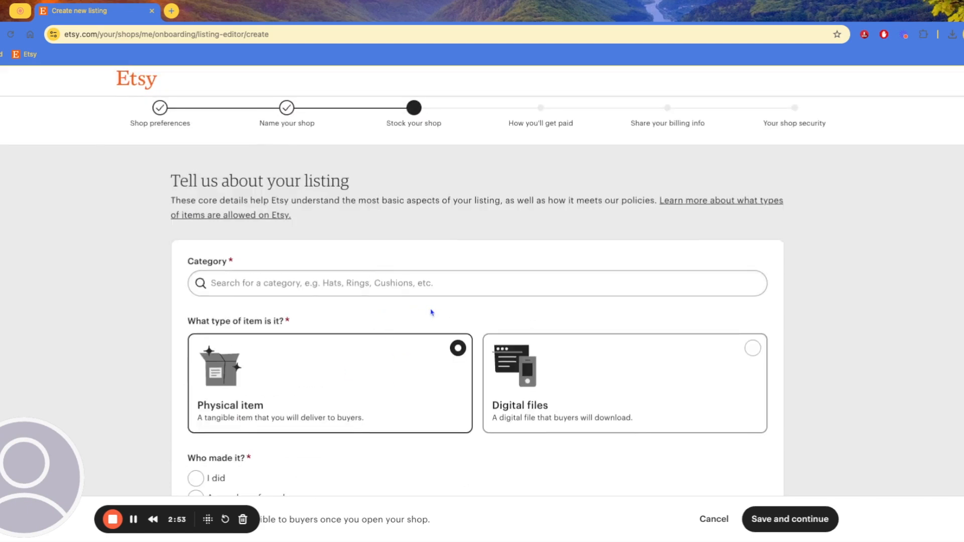
pyautogui.scroll(-2, 620, 457)
pyautogui.scroll(-2, 745, 461)
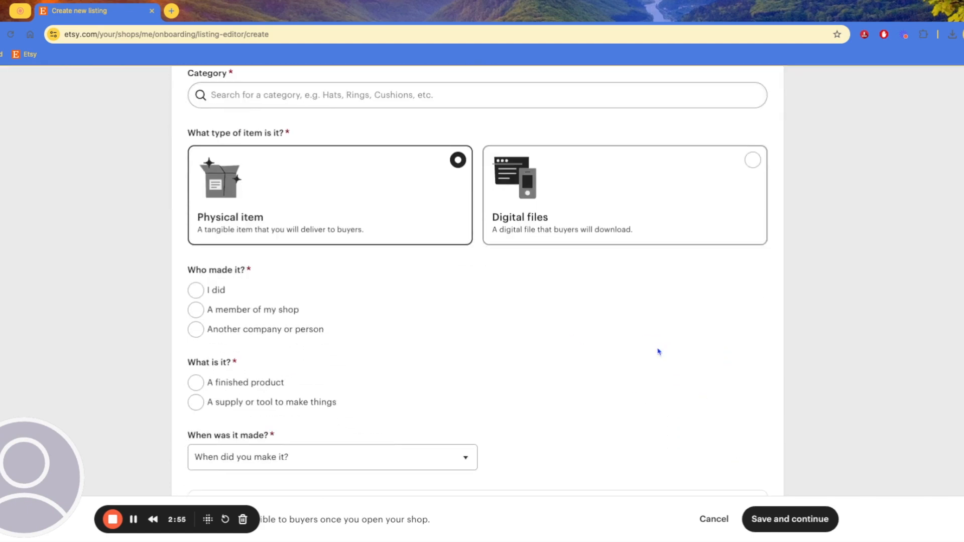
pyautogui.scroll(-1, 553, 349)
pyautogui.scroll(4, 516, 345)
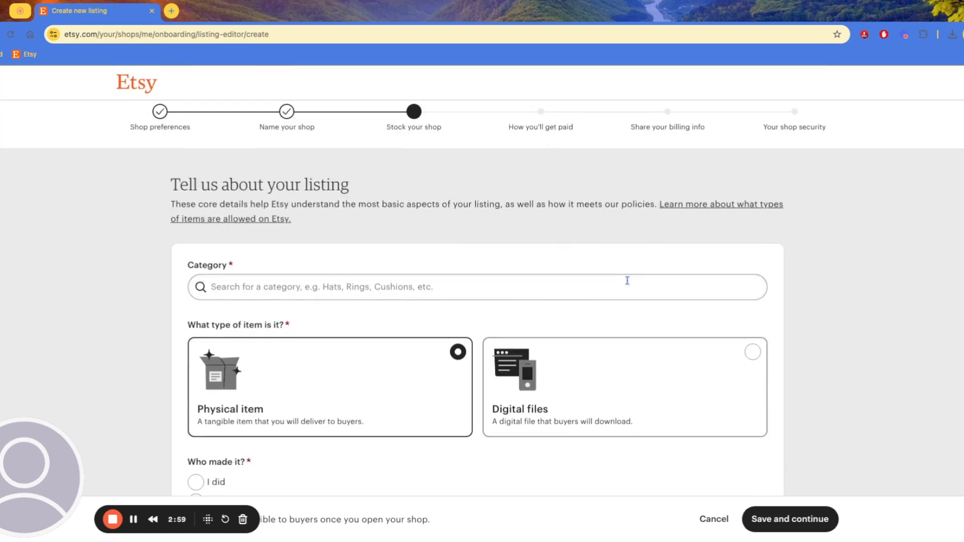
pyautogui.scroll(-5, 570, 319)
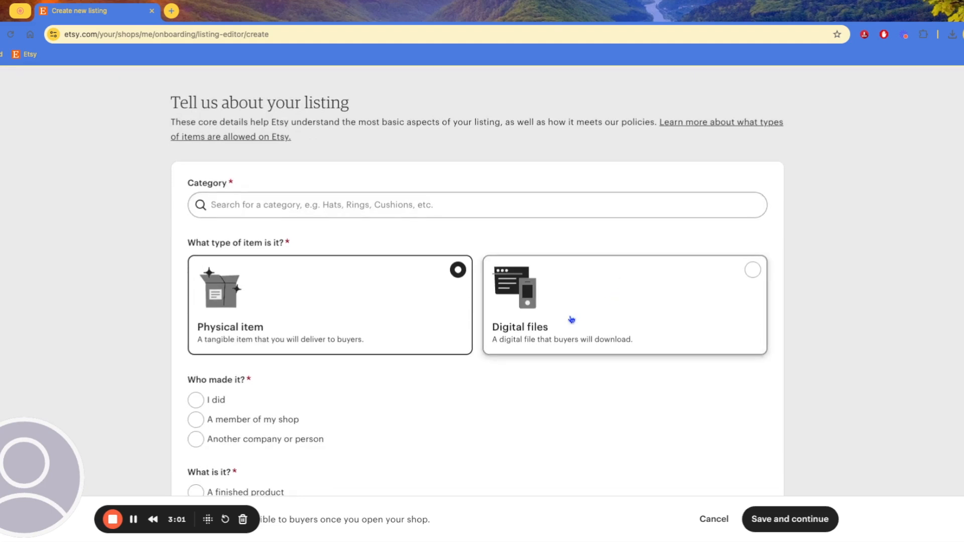
pyautogui.scroll(5, 605, 356)
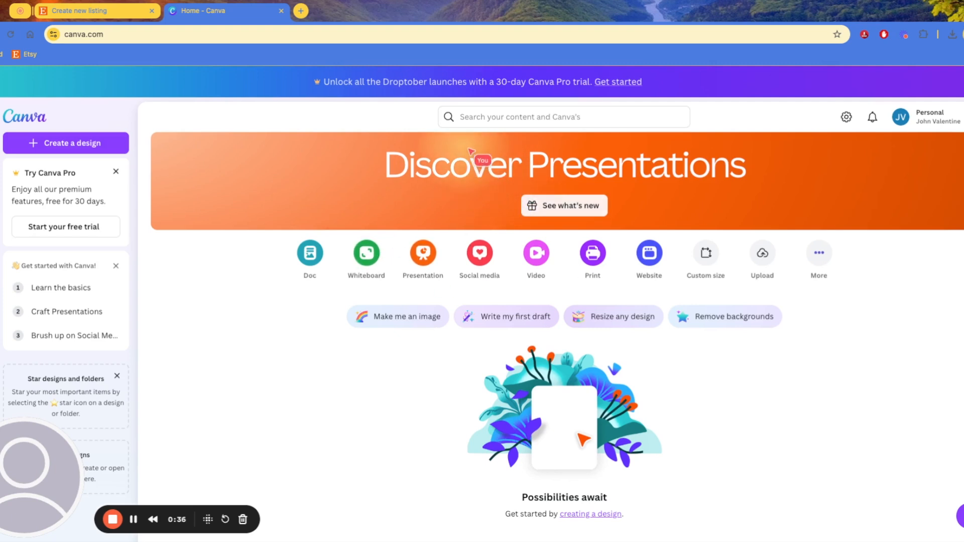
# Search Canva Templates for 'weekly planner' using the 'weekly pl' suggestion
pyautogui.click(468, 123)
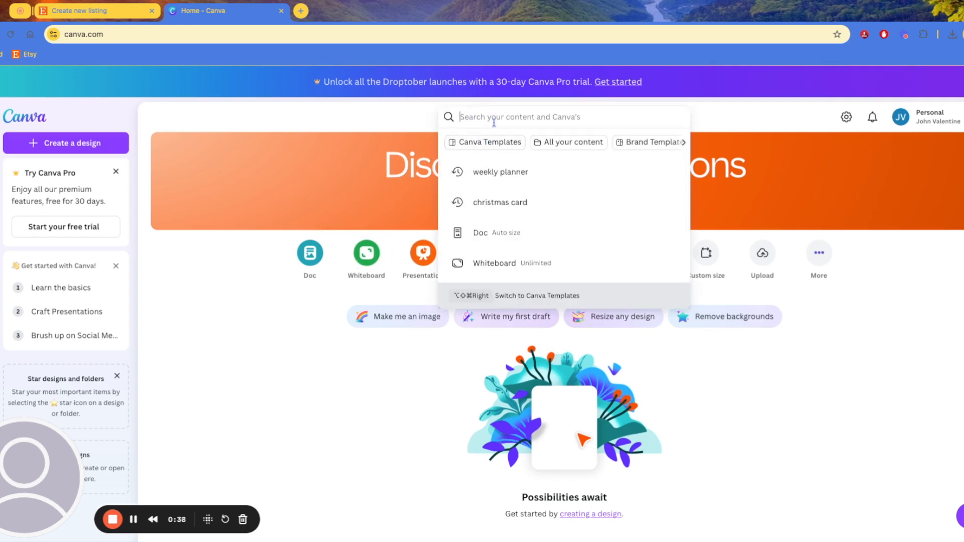
pyautogui.click(375, 359)
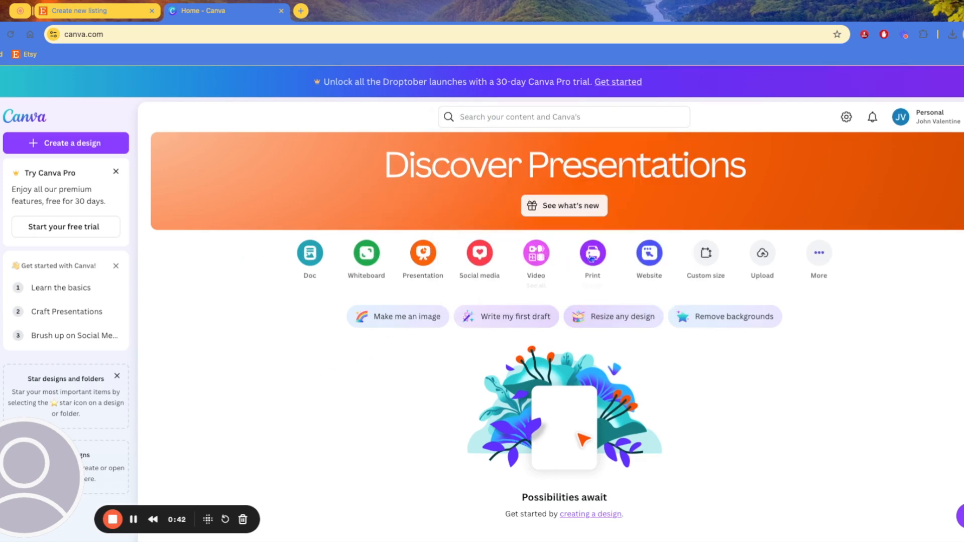
pyautogui.click(532, 117)
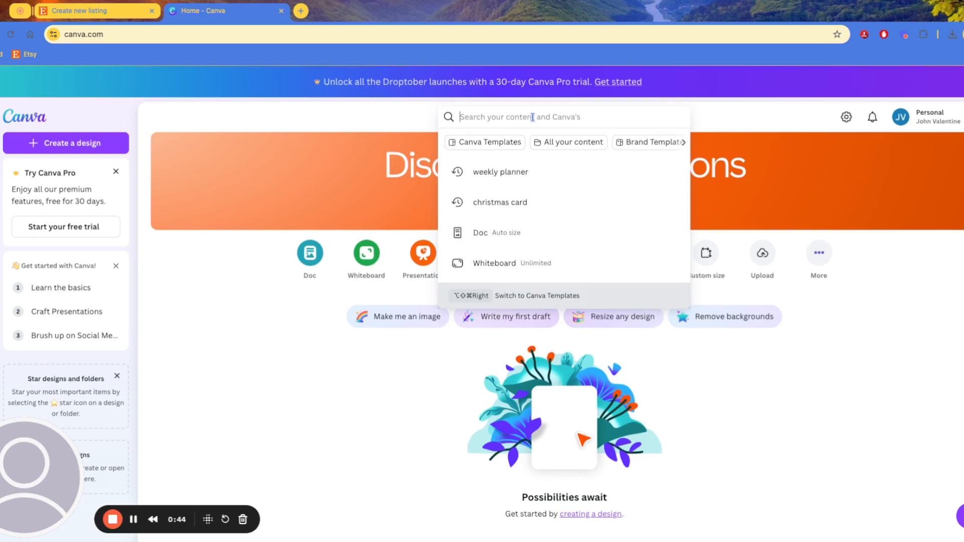
pyautogui.write('weekly pl')
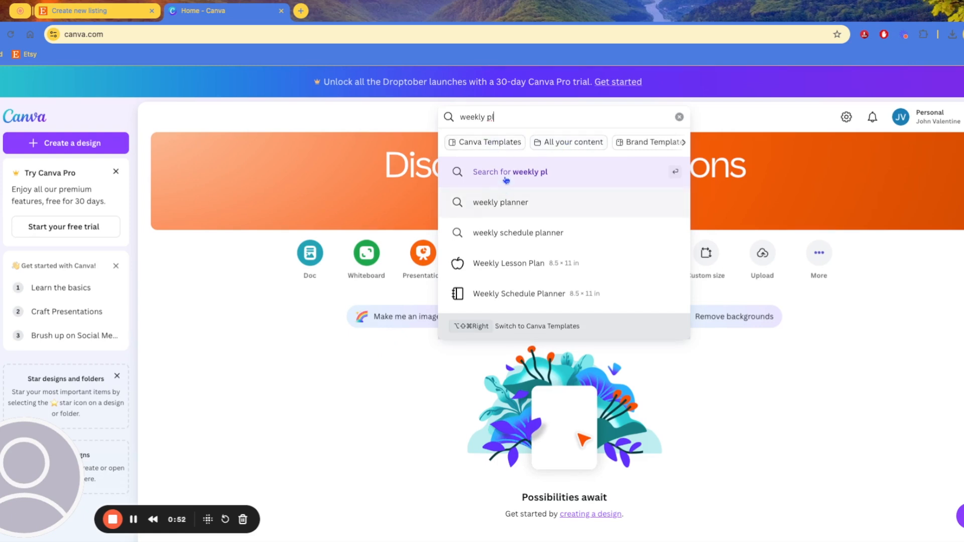
pyautogui.click(491, 148)
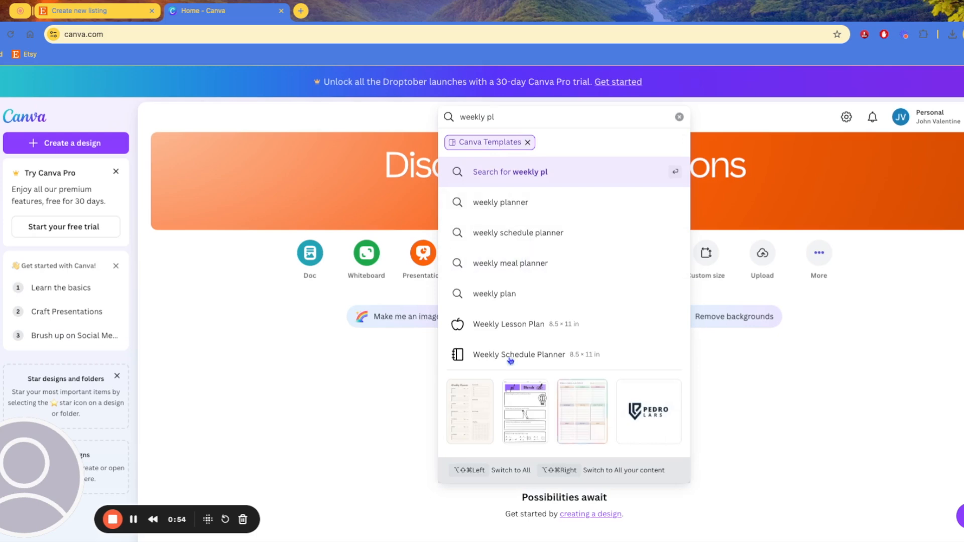
pyautogui.click(511, 207)
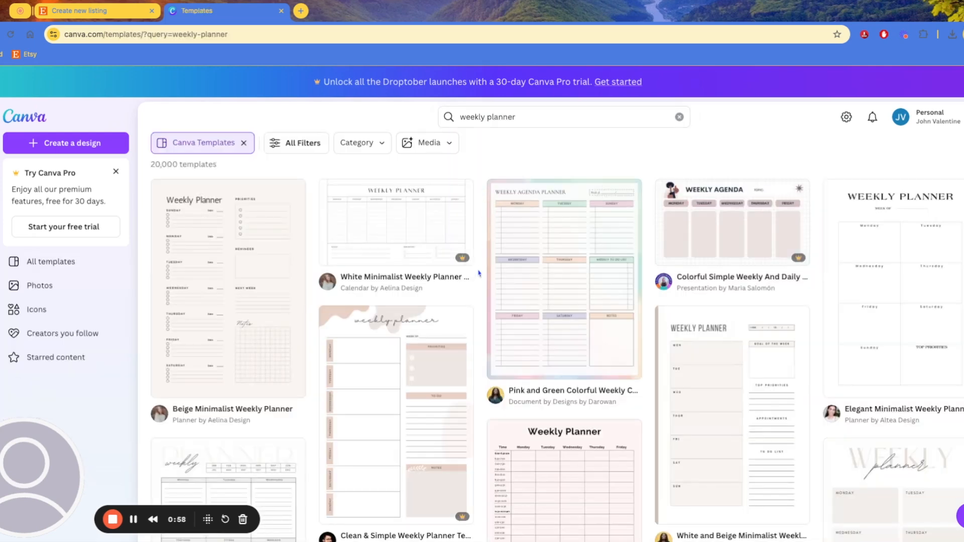
# Browse the weekly planner results and open the Pink and Green Colorful Weekly template
pyautogui.scroll(-3, 478, 273)
pyautogui.scroll(3, 497, 289)
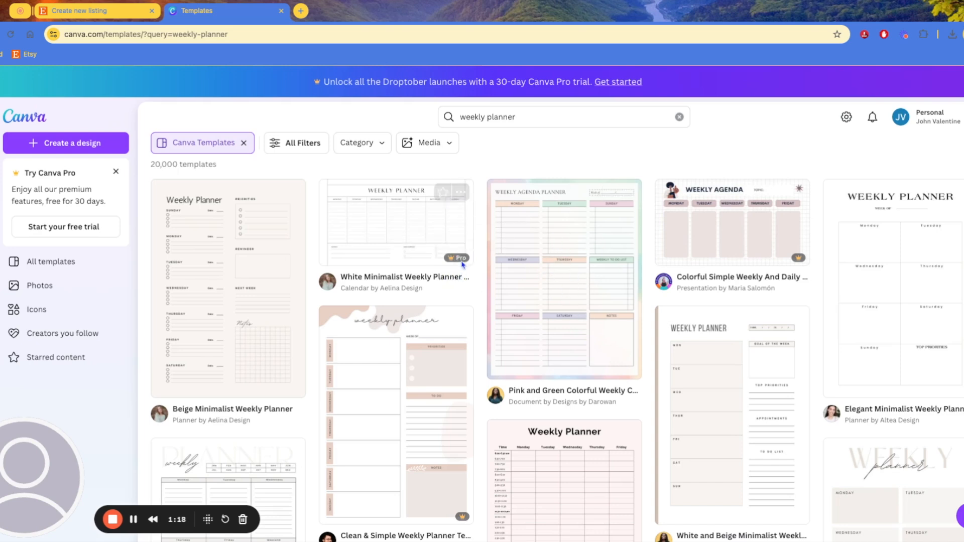
pyautogui.moveTo(462, 261)
pyautogui.scroll(-10, 461, 260)
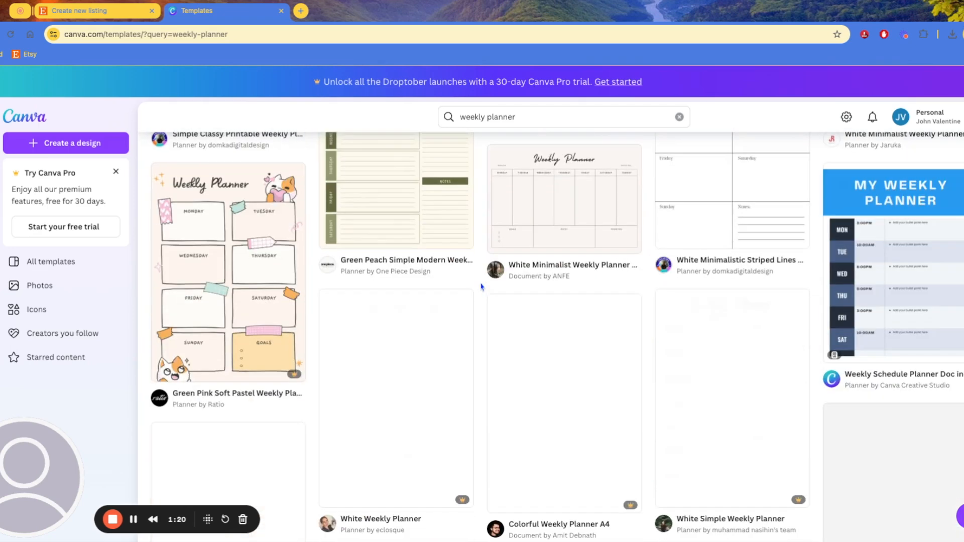
pyautogui.scroll(8, 482, 287)
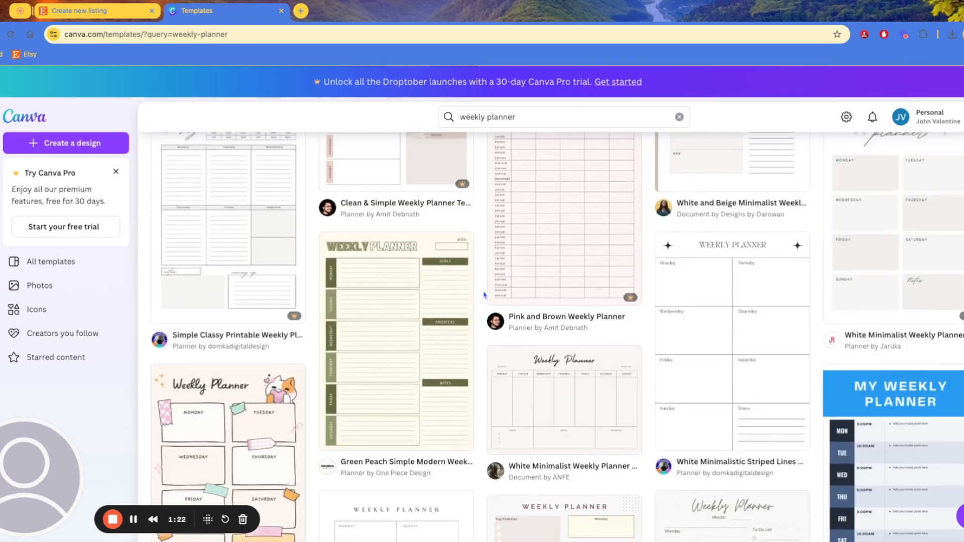
pyautogui.scroll(3, 485, 294)
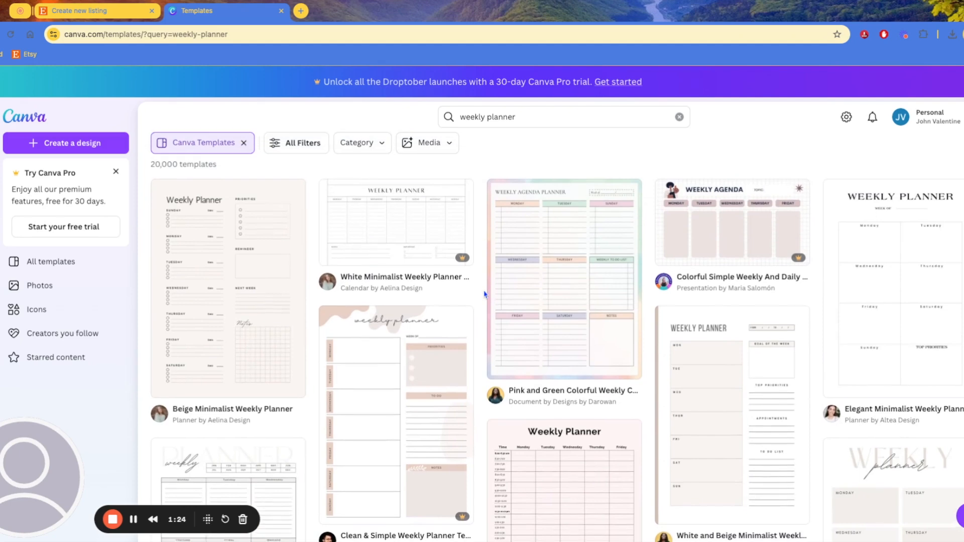
pyautogui.click(556, 305)
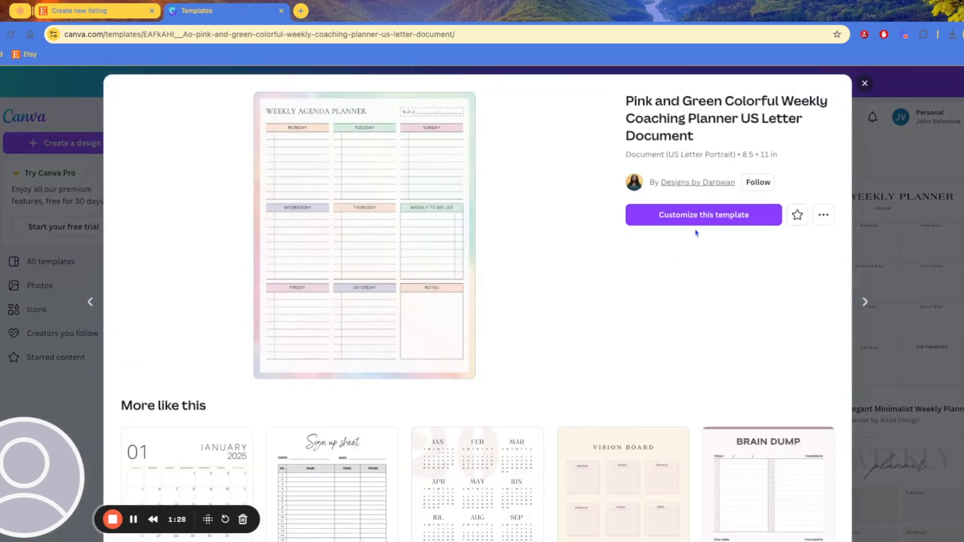
# Star the Pink and Green Colorful Weekly Coaching Planner and customize it in the editor
pyautogui.click(799, 226)
pyautogui.scroll(-2, 684, 306)
pyautogui.scroll(2, 684, 306)
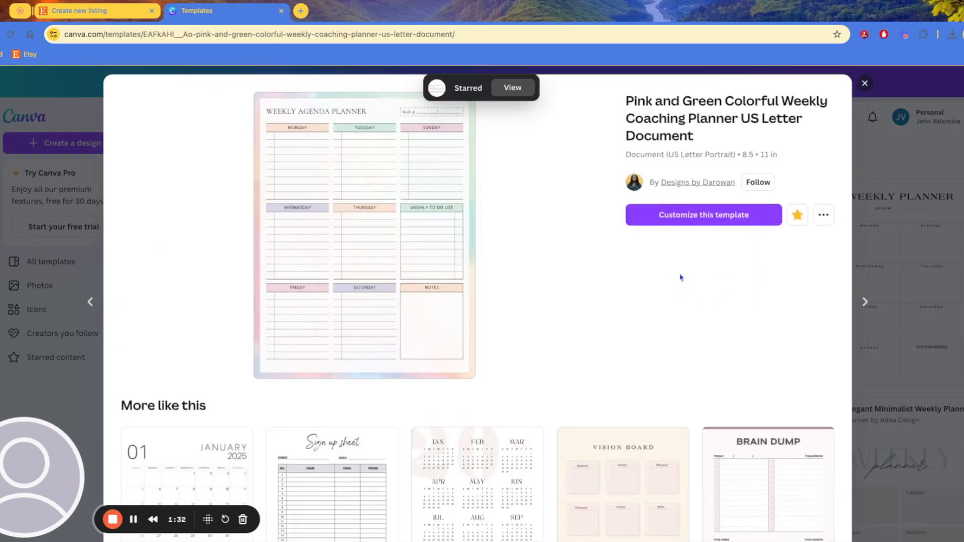
pyautogui.click(689, 216)
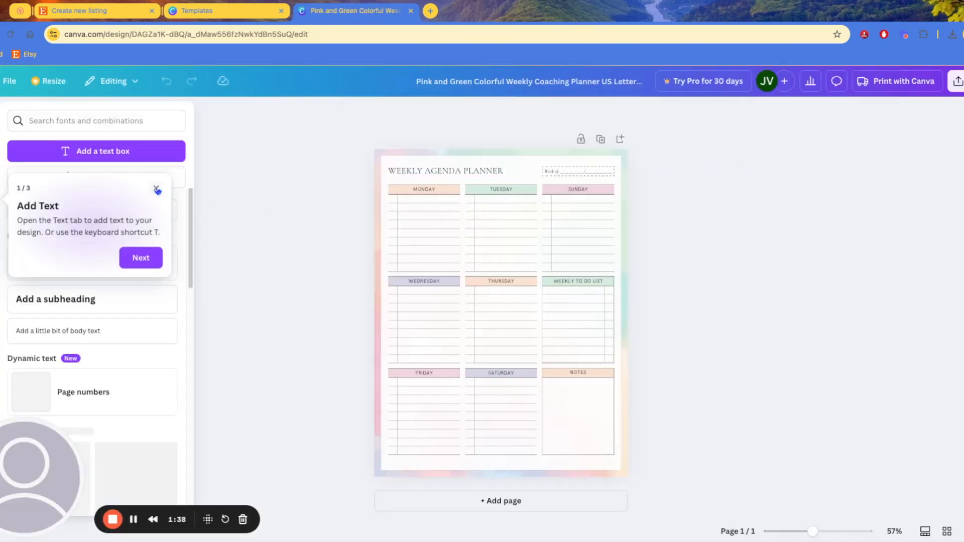
# Title the design 'Weekly planner product 1' and zoom the page to 73%
pyautogui.click(156, 189)
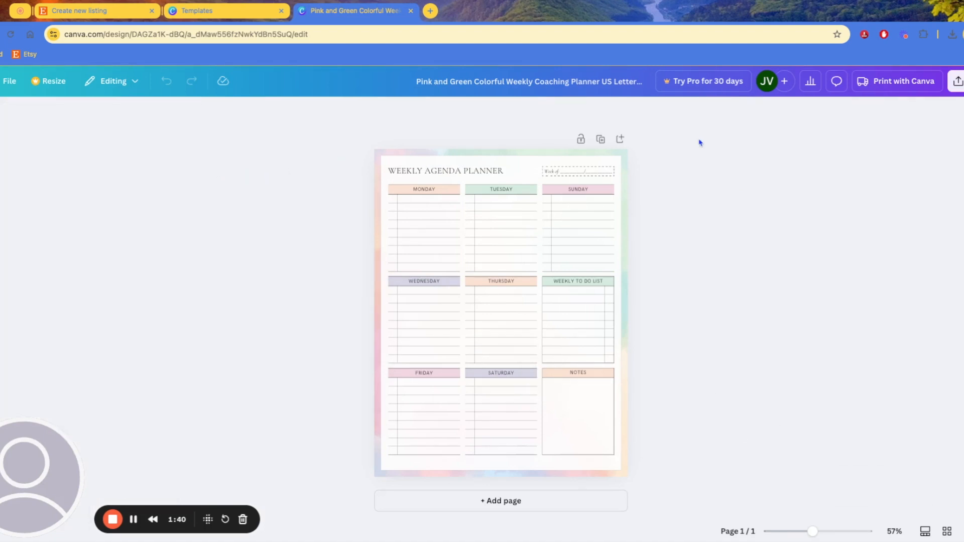
pyautogui.click(520, 81)
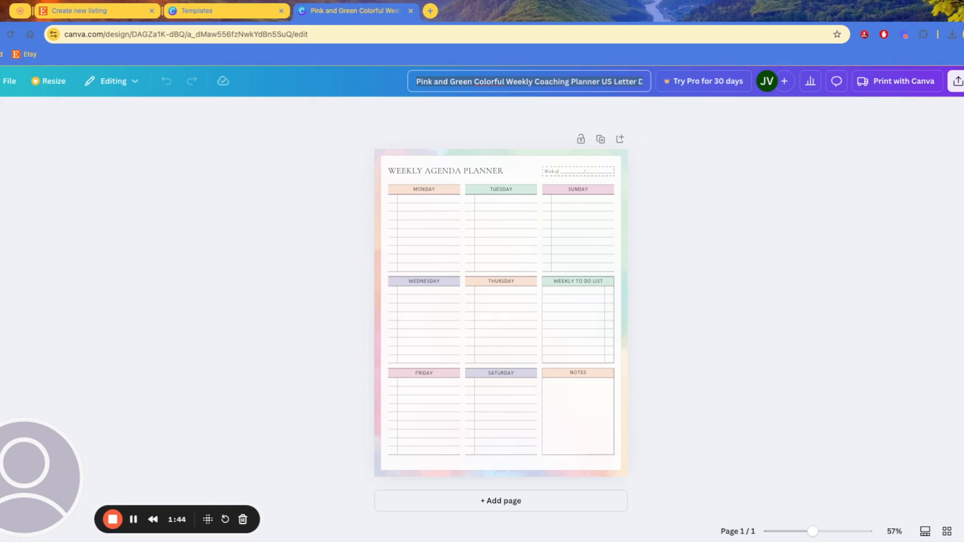
pyautogui.write('Weekly planner product 1')
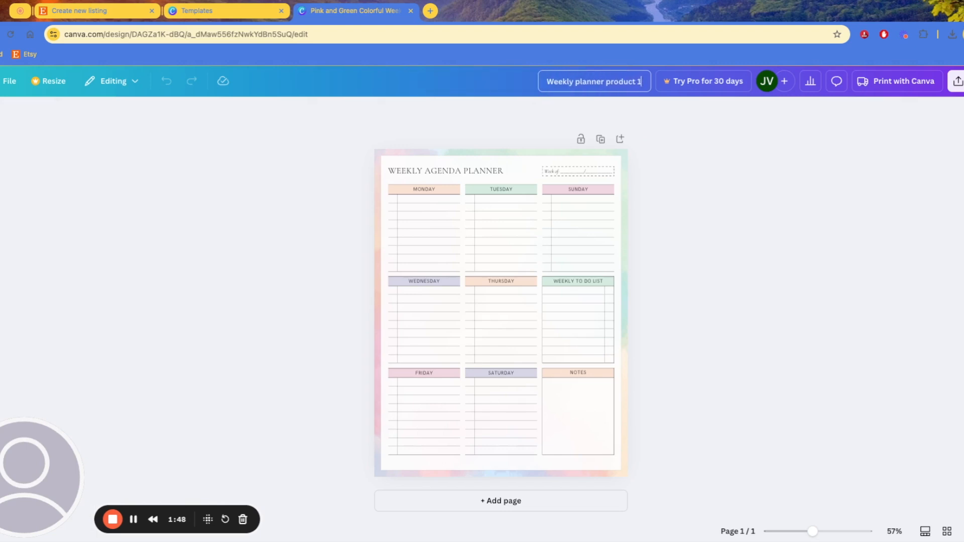
pyautogui.click(728, 201)
pyautogui.moveTo(807, 528); pyautogui.dragTo(819, 532)
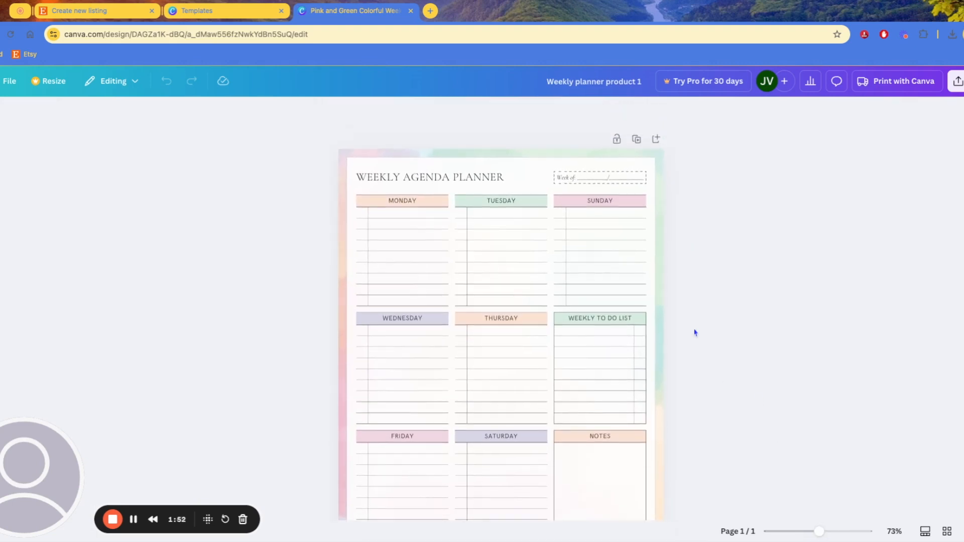
pyautogui.scroll(-2, 573, 290)
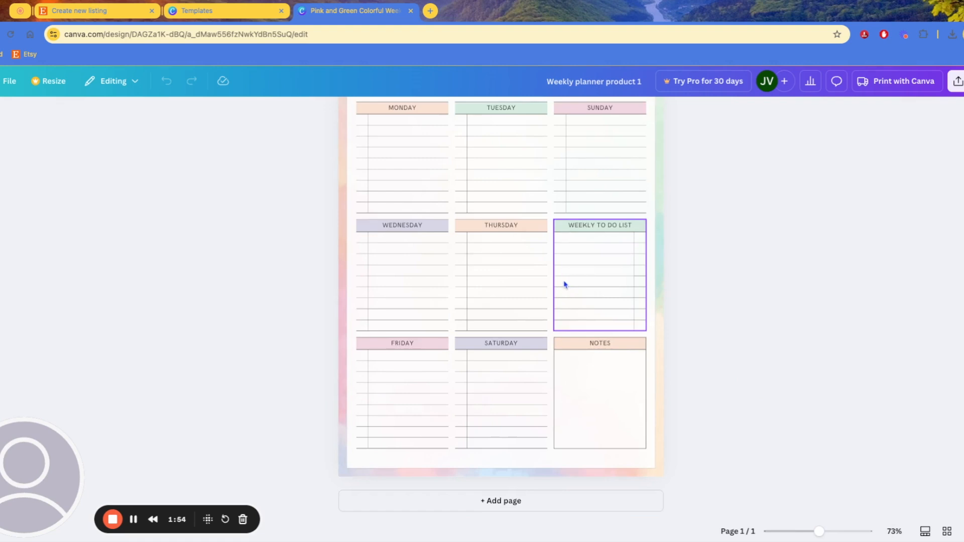
pyautogui.scroll(2, 573, 290)
pyautogui.scroll(-2, 775, 198)
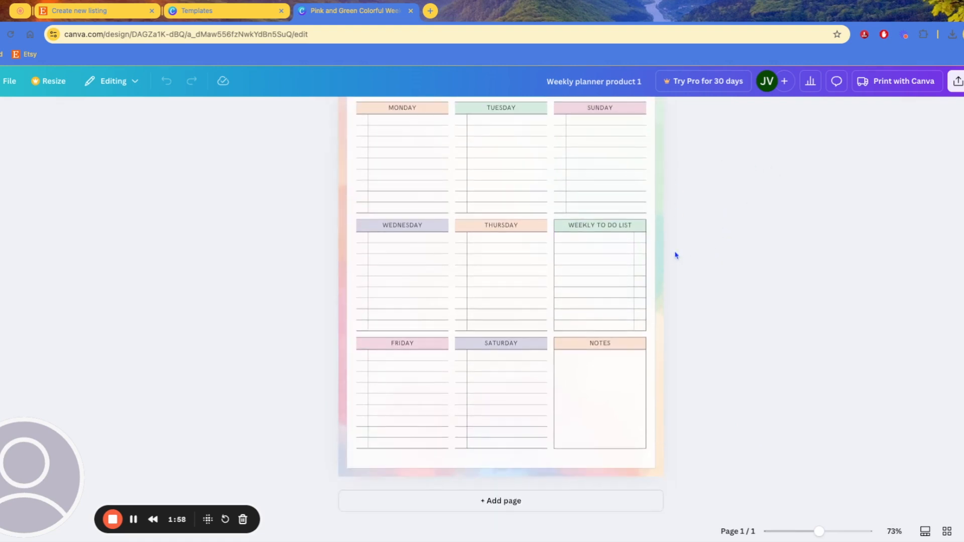
pyautogui.scroll(2, 675, 256)
# Duplicate the weekly agenda planner page as Page 2 and select its background
pyautogui.click(635, 142)
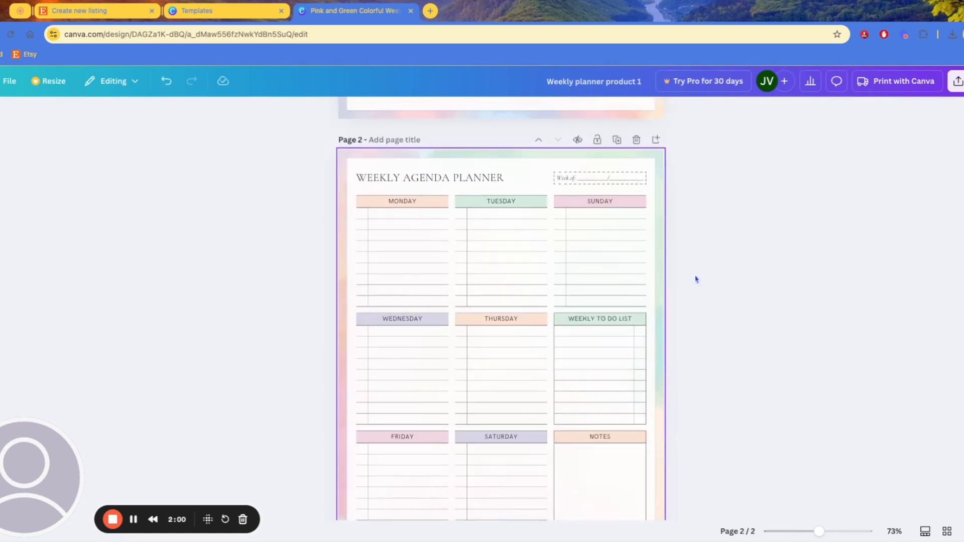
pyautogui.scroll(9, 700, 282)
pyautogui.moveTo(248, 156); pyautogui.dragTo(314, 317)
pyautogui.scroll(-5, 618, 355)
pyautogui.scroll(5, 667, 359)
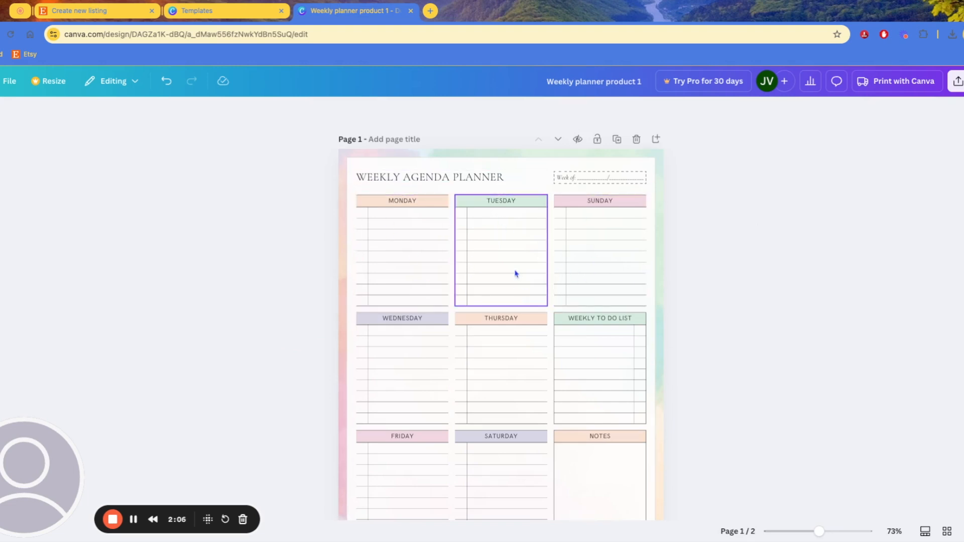
pyautogui.scroll(-7, 560, 299)
pyautogui.scroll(-3, 623, 151)
pyautogui.scroll(2, 454, 271)
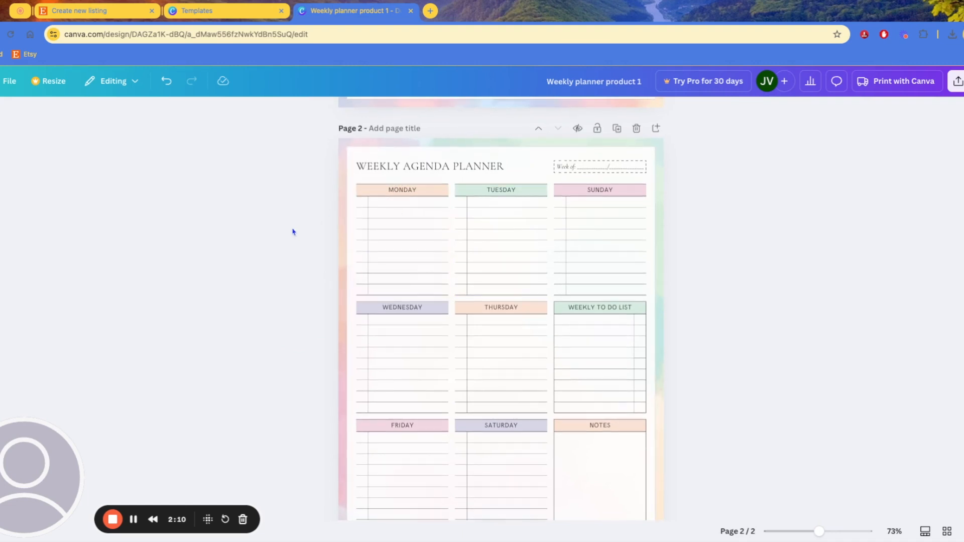
pyautogui.scroll(-1, 359, 246)
pyautogui.scroll(6, 428, 282)
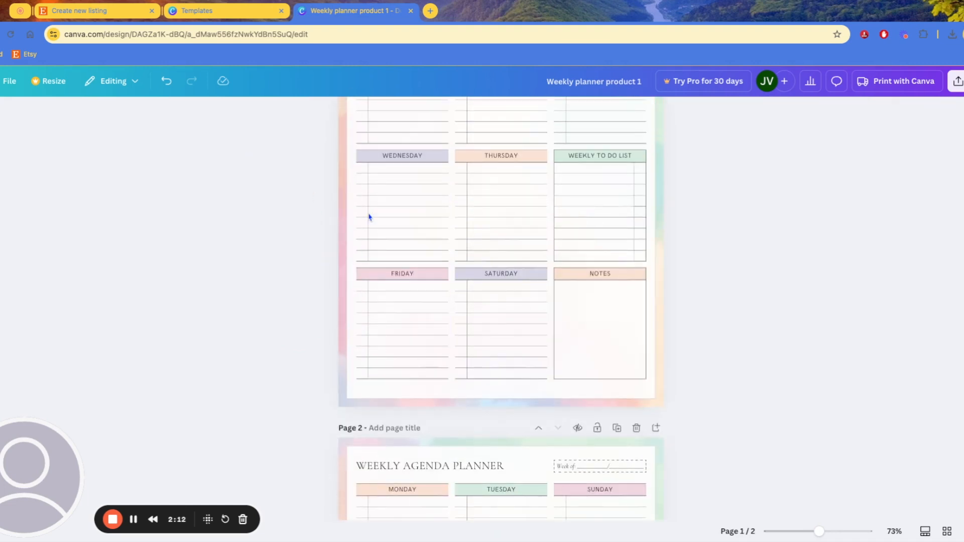
pyautogui.scroll(-6, 308, 233)
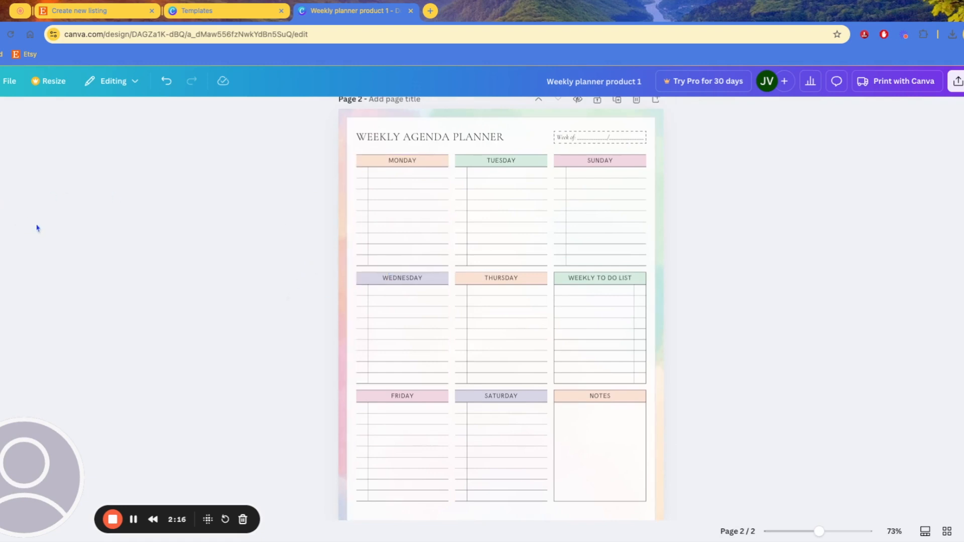
pyautogui.click(342, 161)
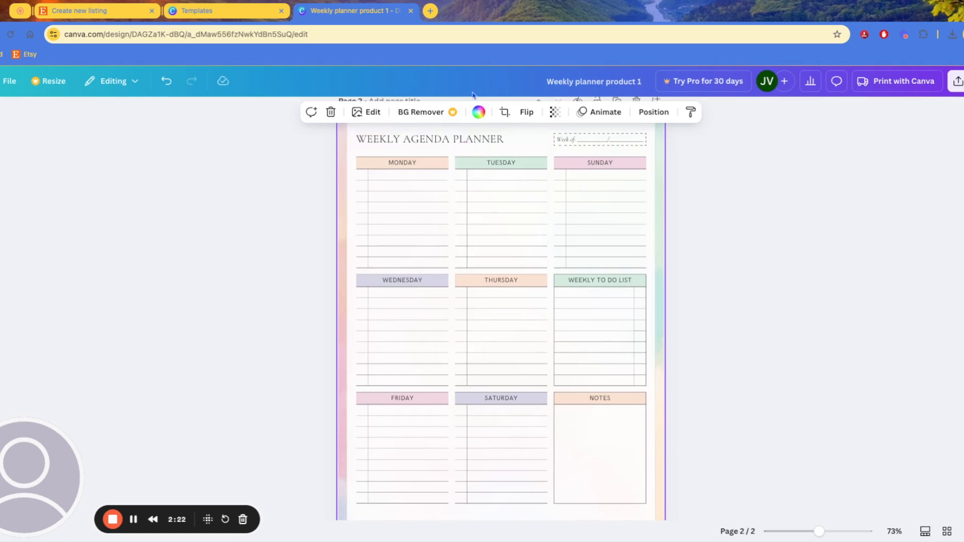
# Fill Page 2's background with the green-to-blue linear gradient from Default colors
pyautogui.click(478, 112)
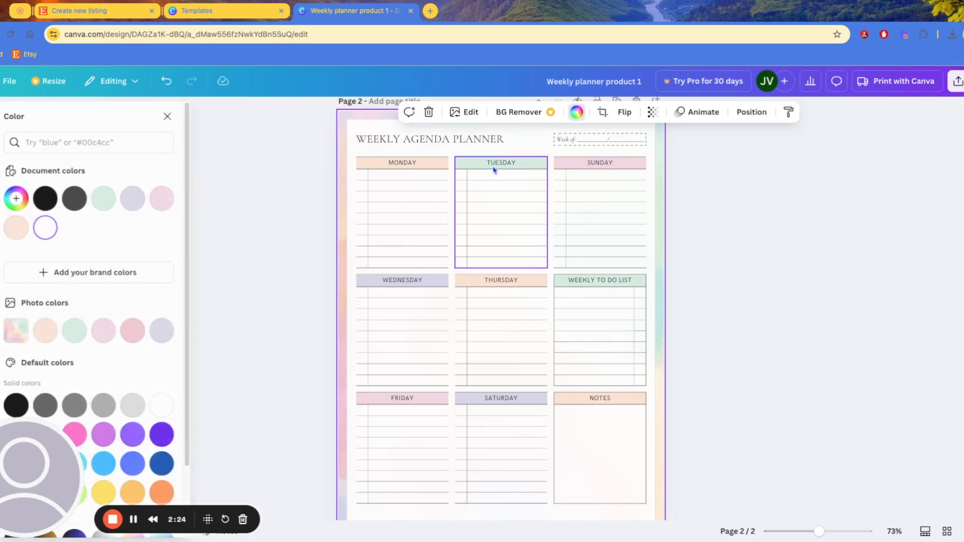
pyautogui.scroll(-1, 84, 345)
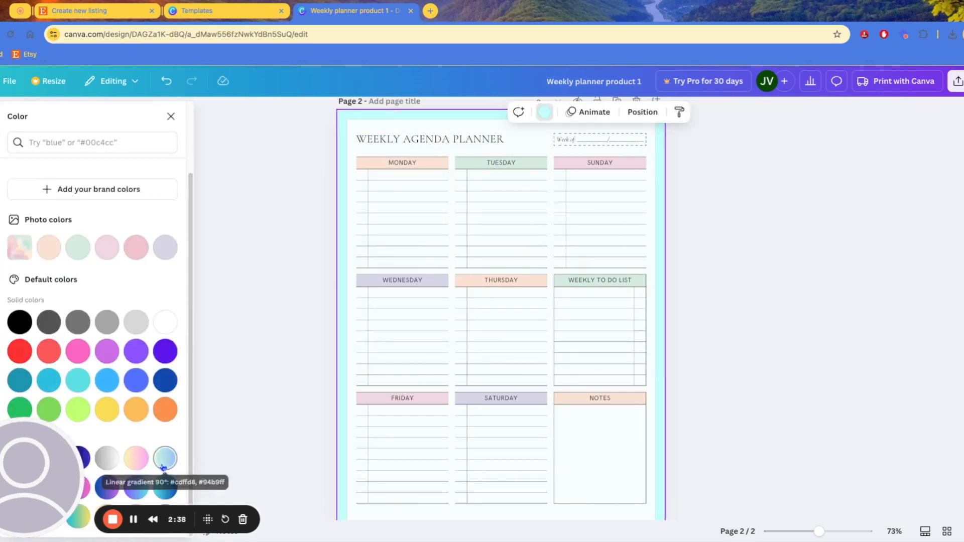
pyautogui.click(162, 468)
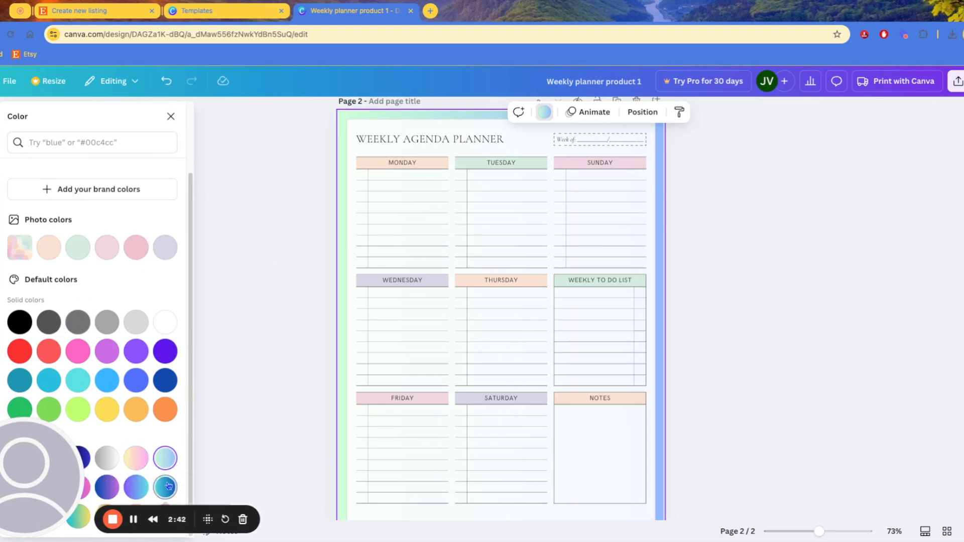
pyautogui.click(261, 227)
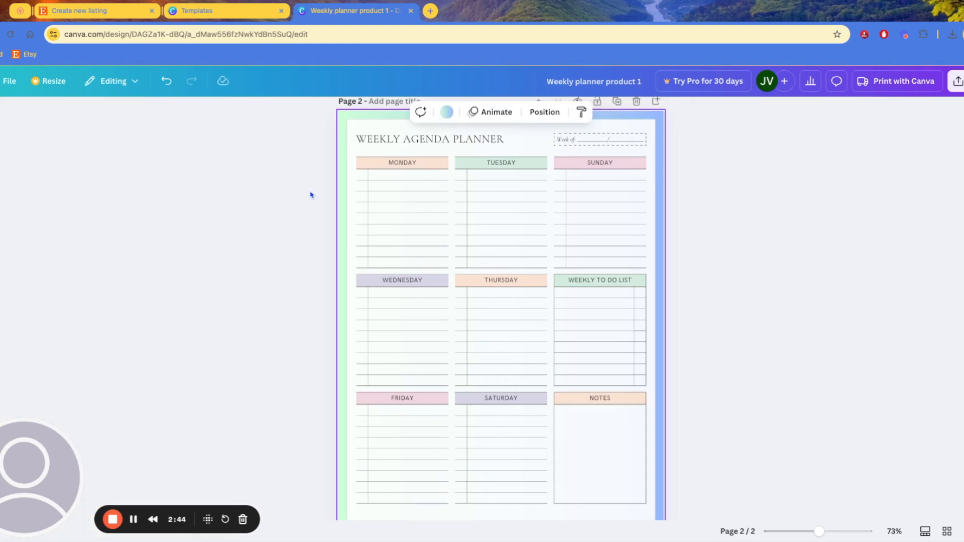
pyautogui.click(370, 166)
# Make the MONDAY heading text orange
pyautogui.keyDown('shift'); pyautogui.click(564, 176); pyautogui.keyUp('shift')
pyautogui.keyDown('shift'); pyautogui.click(474, 168); pyautogui.keyUp('shift')
pyautogui.click(399, 113)
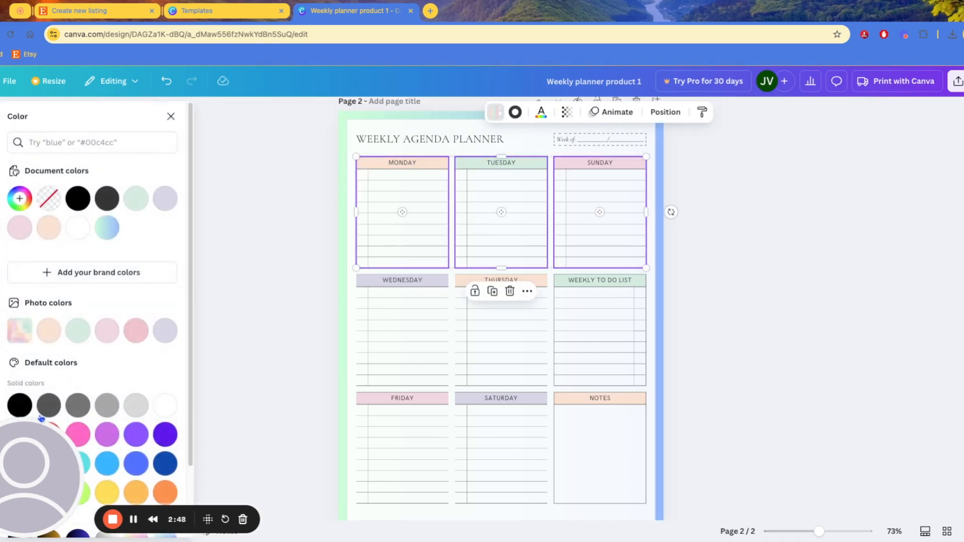
pyautogui.click(422, 164)
pyautogui.doubleClick(423, 165)
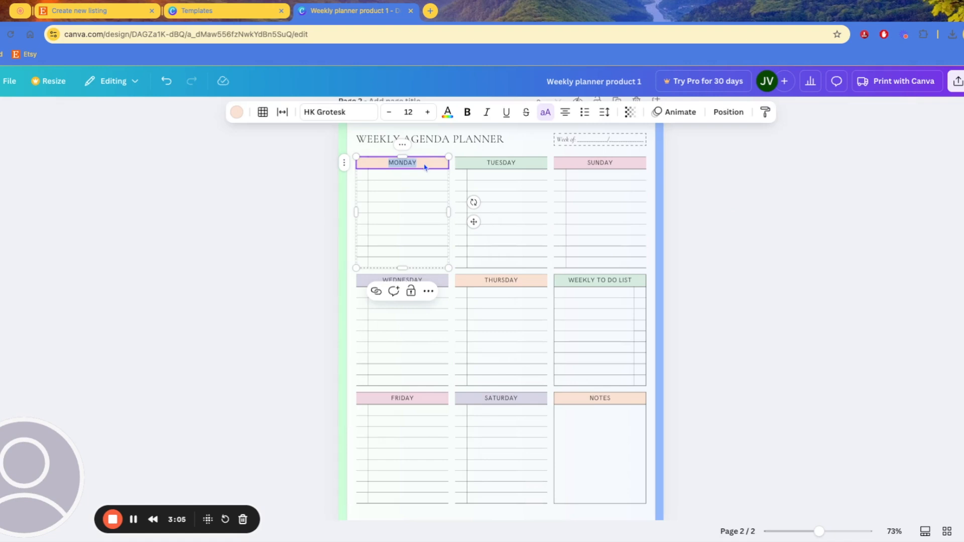
pyautogui.click(234, 114)
pyautogui.scroll(-3, 92, 301)
pyautogui.click(136, 410)
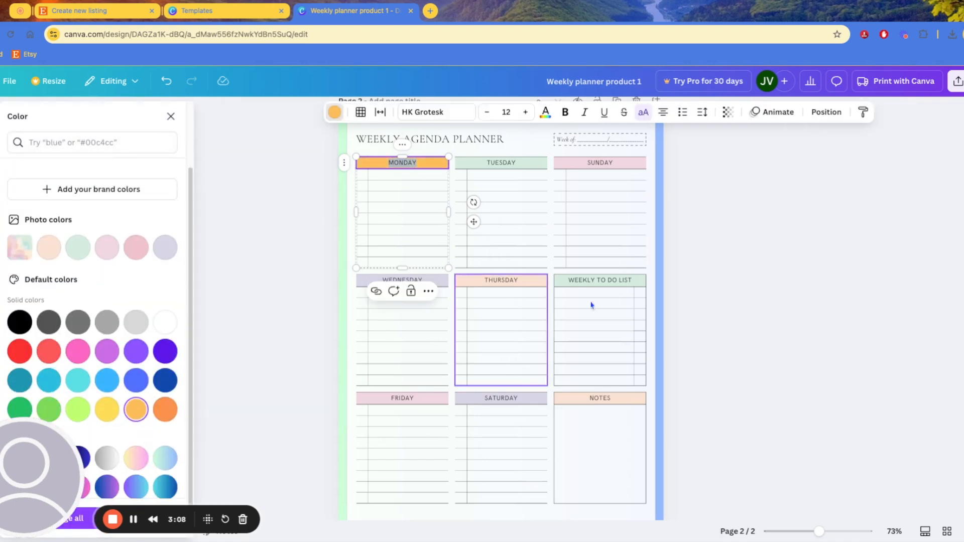
# Turn the TUESDAY, SUNDAY, WEDNESDAY, THURSDAY, WEEKLY TO DO LIST, FRIDAY and SATURDAY headings orange
pyautogui.click(463, 179)
pyautogui.click(239, 112)
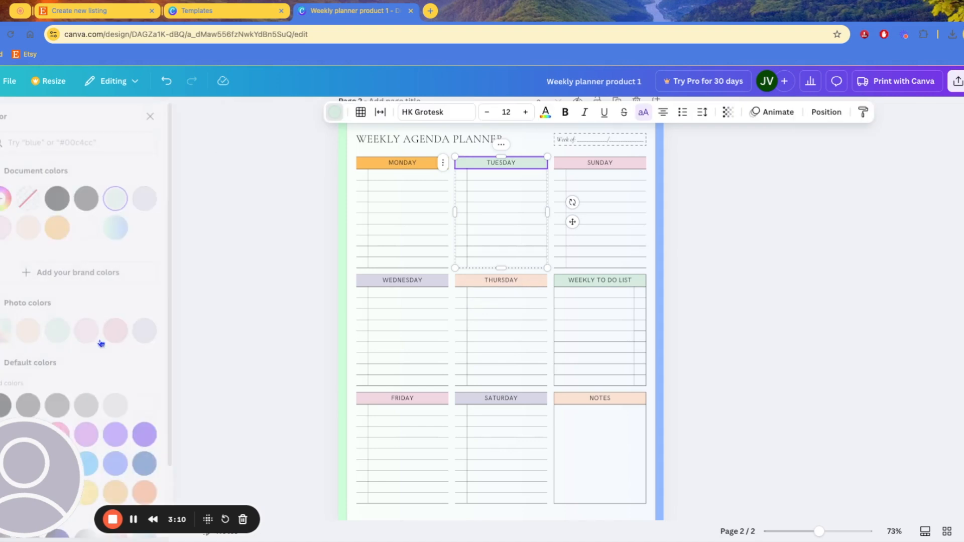
pyautogui.click(136, 493)
pyautogui.click(611, 192)
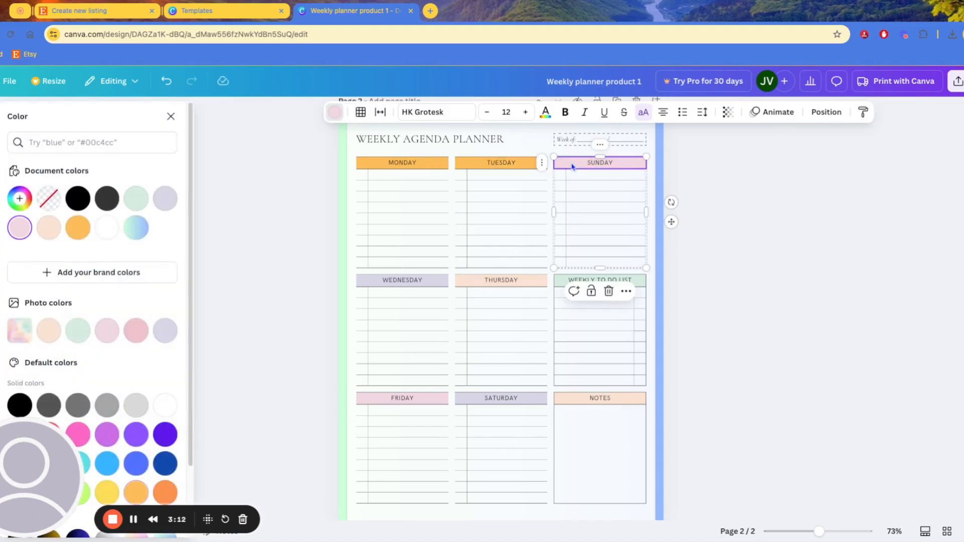
pyautogui.click(136, 492)
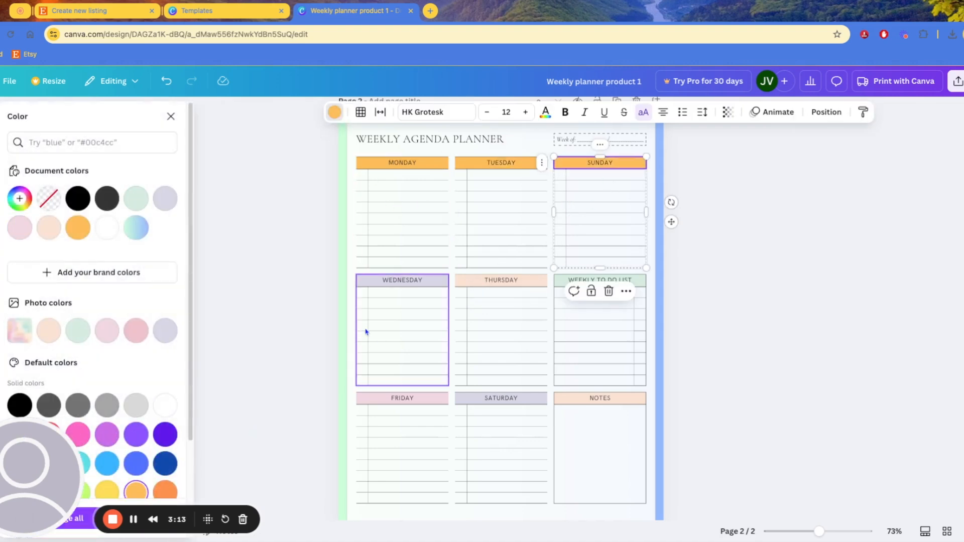
pyautogui.click(379, 281)
pyautogui.click(136, 493)
pyautogui.click(472, 287)
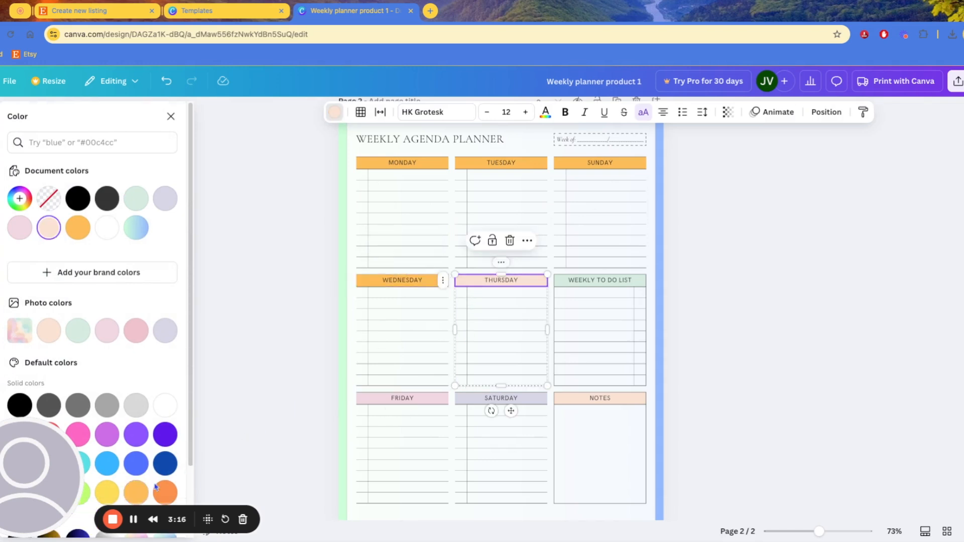
pyautogui.click(137, 493)
pyautogui.click(565, 293)
pyautogui.click(136, 493)
pyautogui.click(368, 404)
pyautogui.click(137, 493)
pyautogui.click(474, 398)
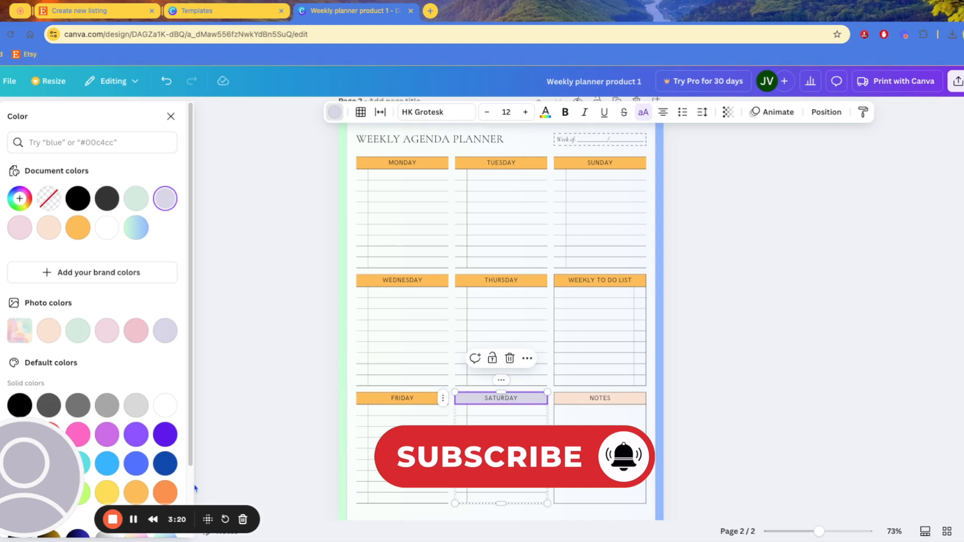
pyautogui.click(136, 493)
# Rename the NOTES heading to BRAIN DUMP
pyautogui.click(599, 403)
pyautogui.doubleClick(600, 402)
pyautogui.write('BRAIN DUMP')
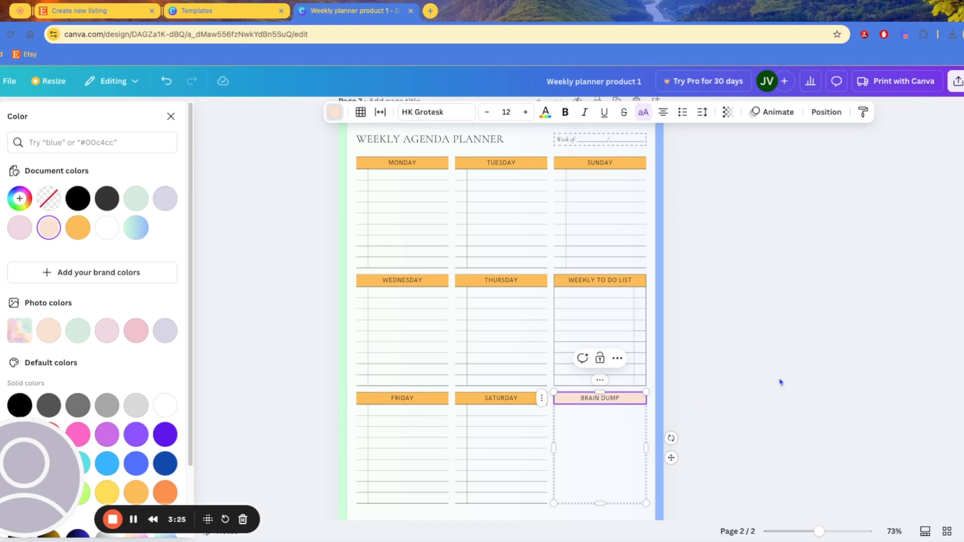
# Fill the BRAIN DUMP heading cell blue
pyautogui.click(781, 382)
pyautogui.click(576, 403)
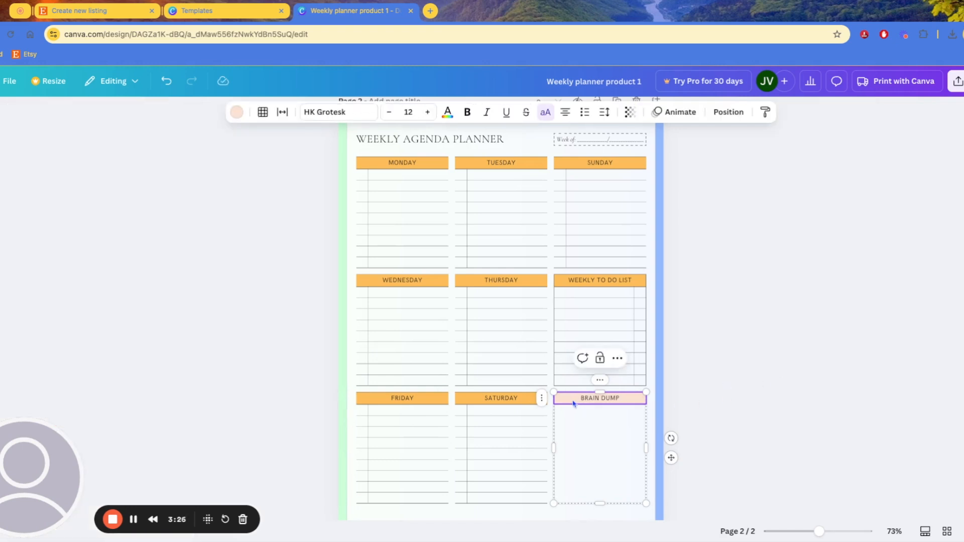
pyautogui.click(754, 382)
pyautogui.click(576, 404)
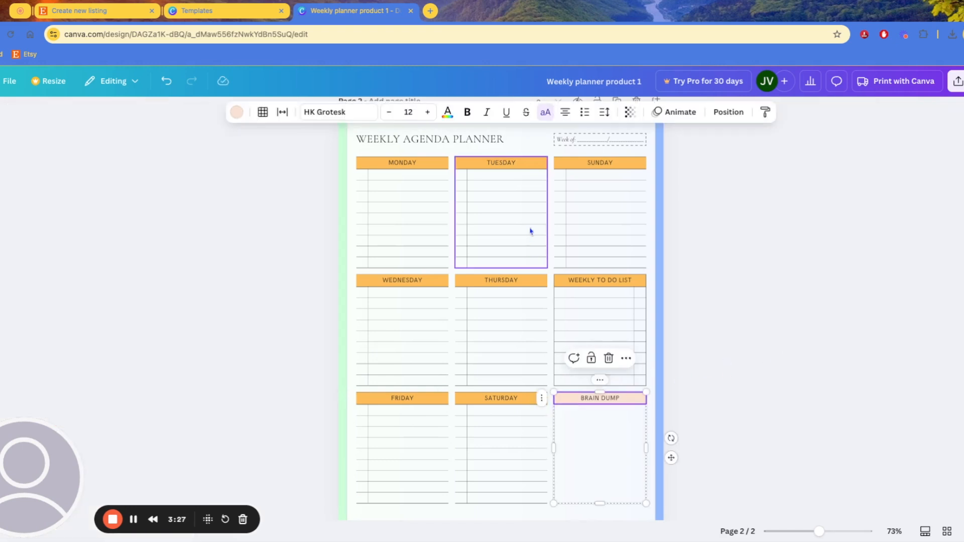
pyautogui.click(236, 112)
pyautogui.click(107, 463)
pyautogui.click(807, 350)
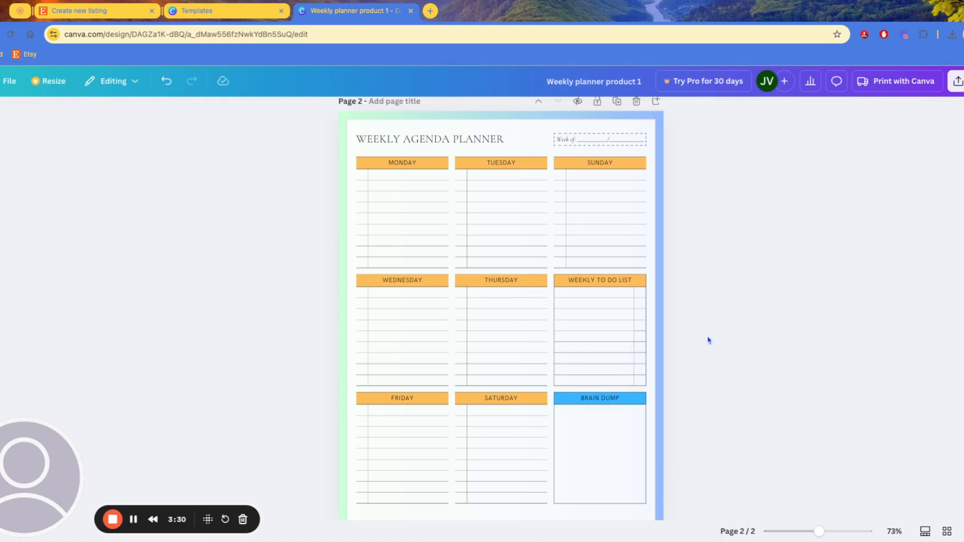
pyautogui.scroll(-1, 713, 339)
pyautogui.scroll(7, 712, 338)
pyautogui.scroll(-4, 595, 300)
pyautogui.scroll(-3, 596, 299)
pyautogui.scroll(1, 618, 241)
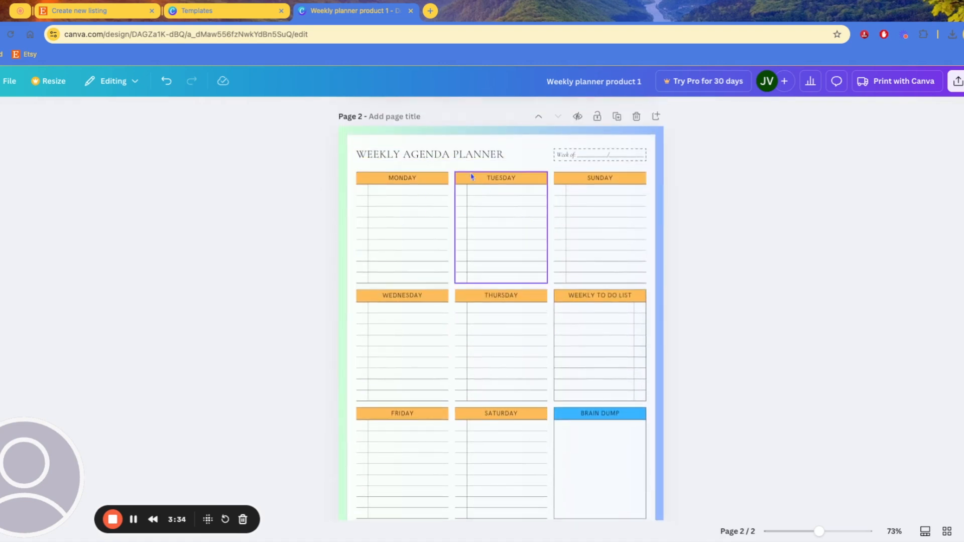
pyautogui.scroll(-2, 332, 317)
pyautogui.scroll(2, 524, 276)
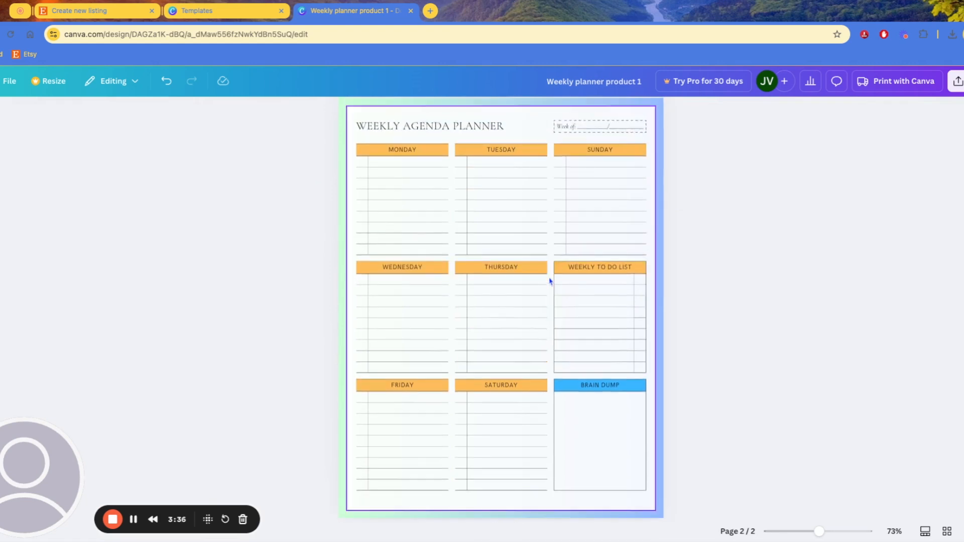
pyautogui.scroll(1, 550, 281)
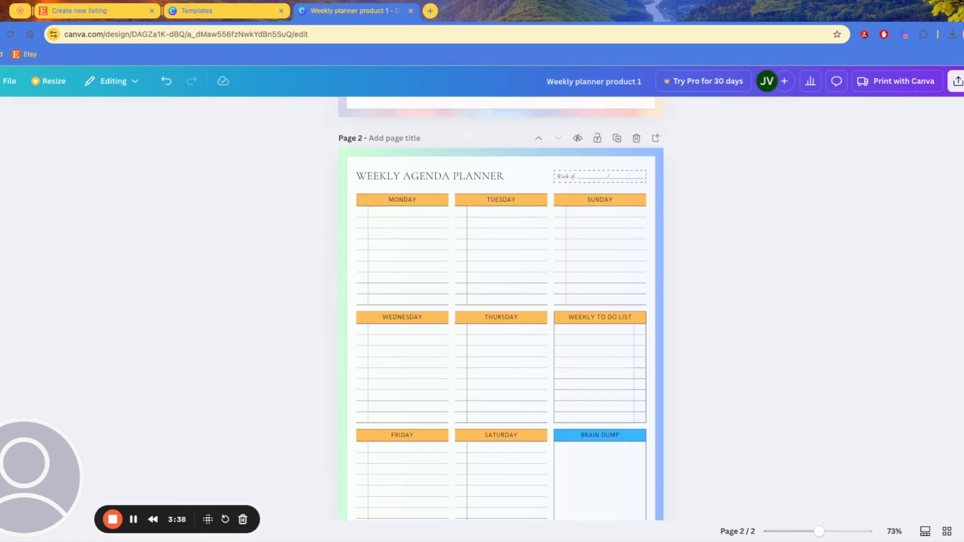
# Open the planner's Download settings under Share and expand the File type list
pyautogui.click(958, 81)
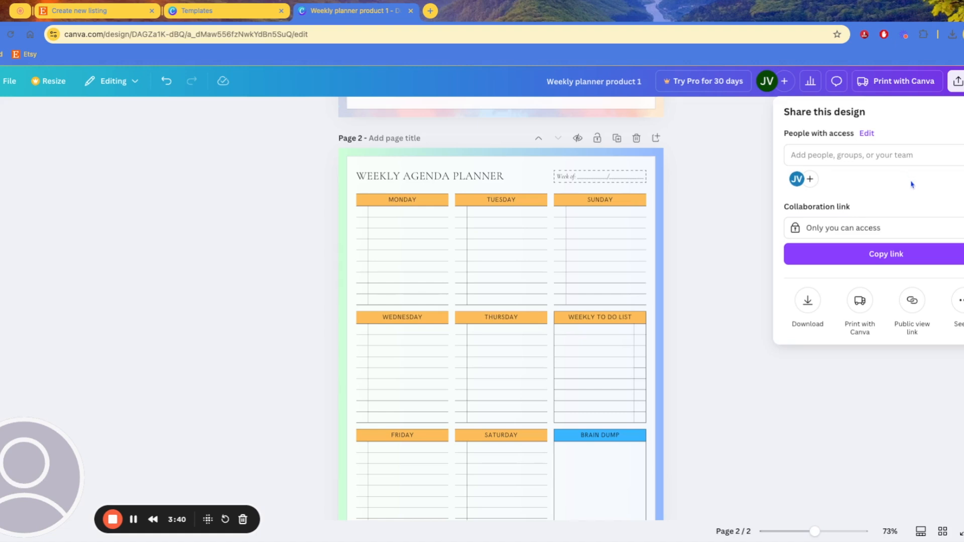
pyautogui.click(809, 302)
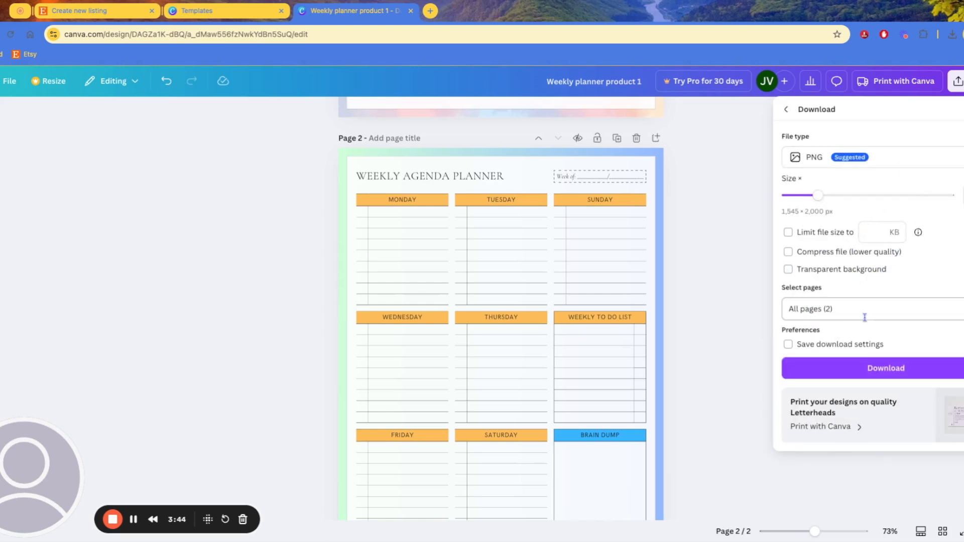
pyautogui.click(893, 161)
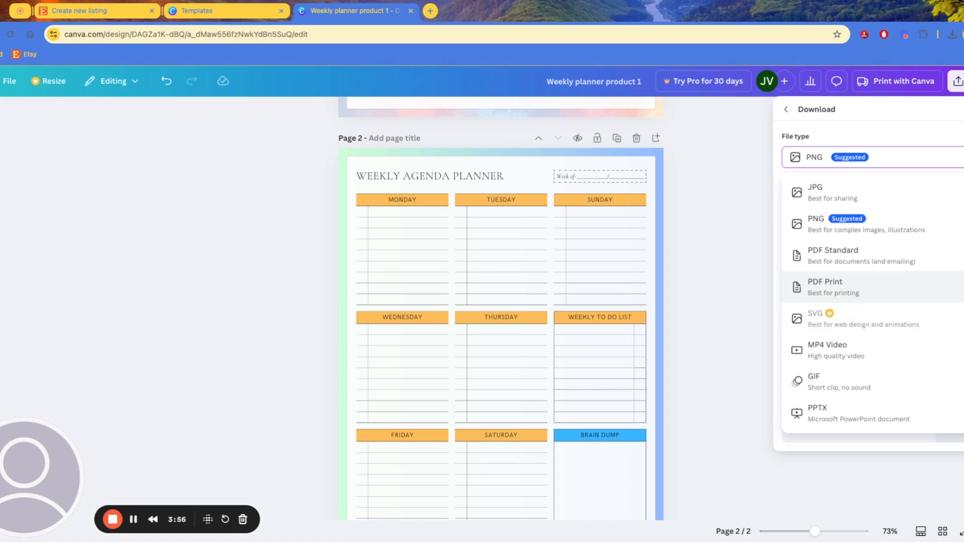
# Choose PDF Print as the file type and export only Page 2
pyautogui.click(878, 289)
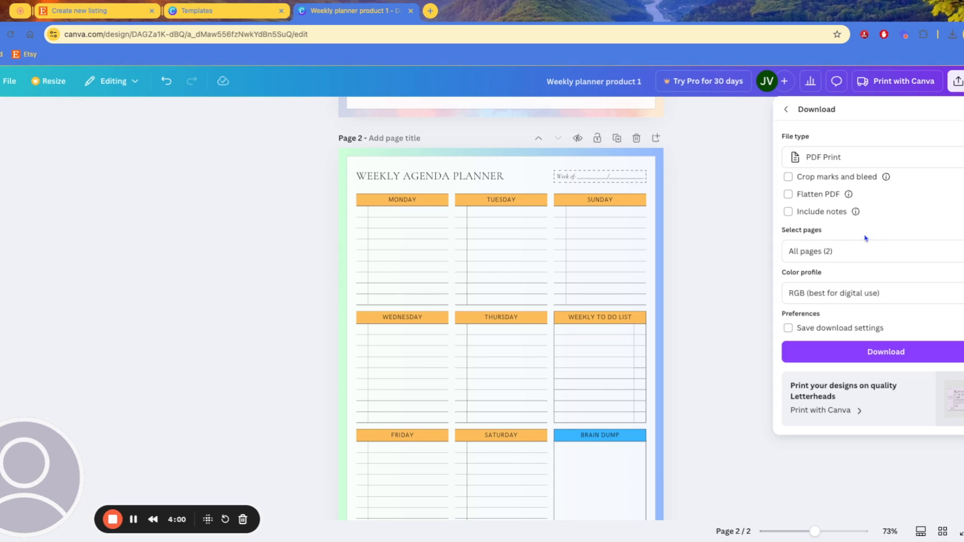
pyautogui.click(843, 253)
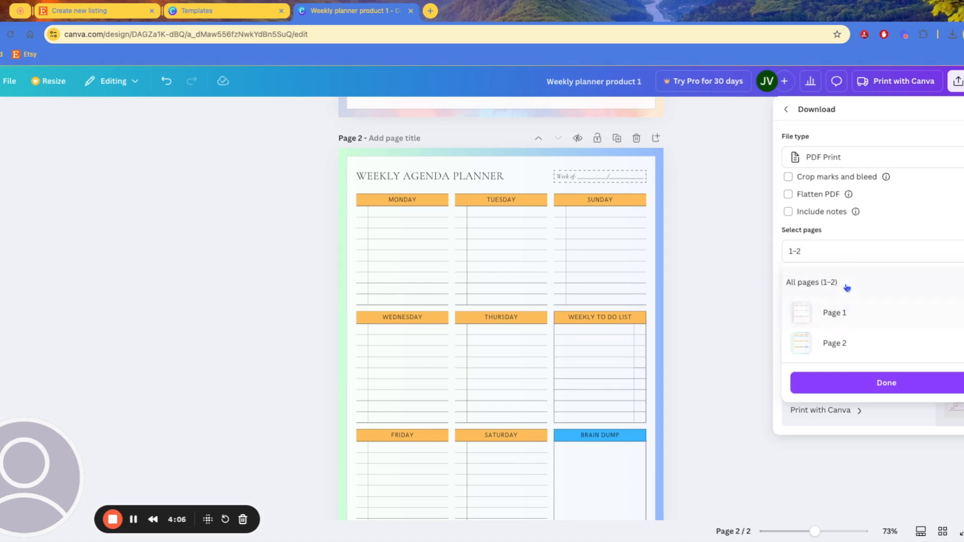
pyautogui.click(751, 213)
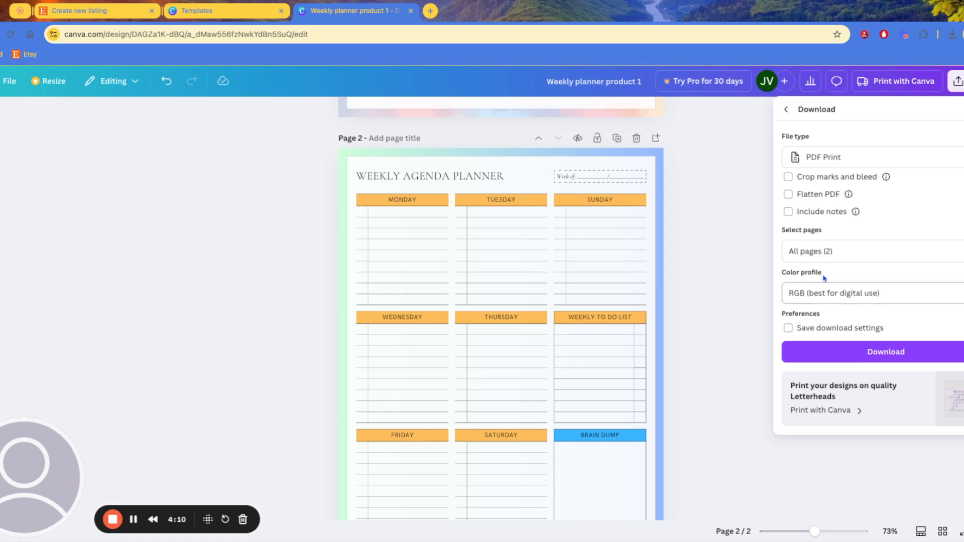
pyautogui.click(823, 252)
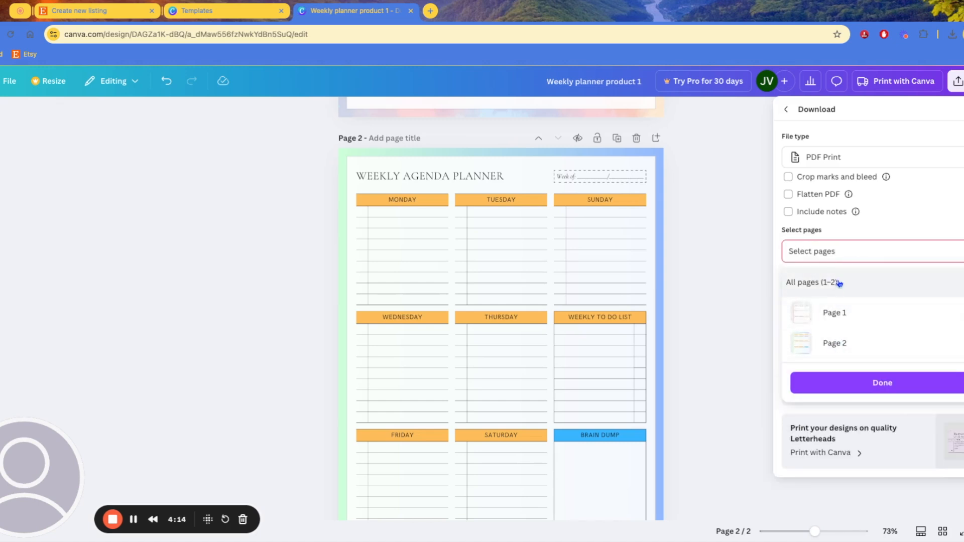
pyautogui.click(837, 254)
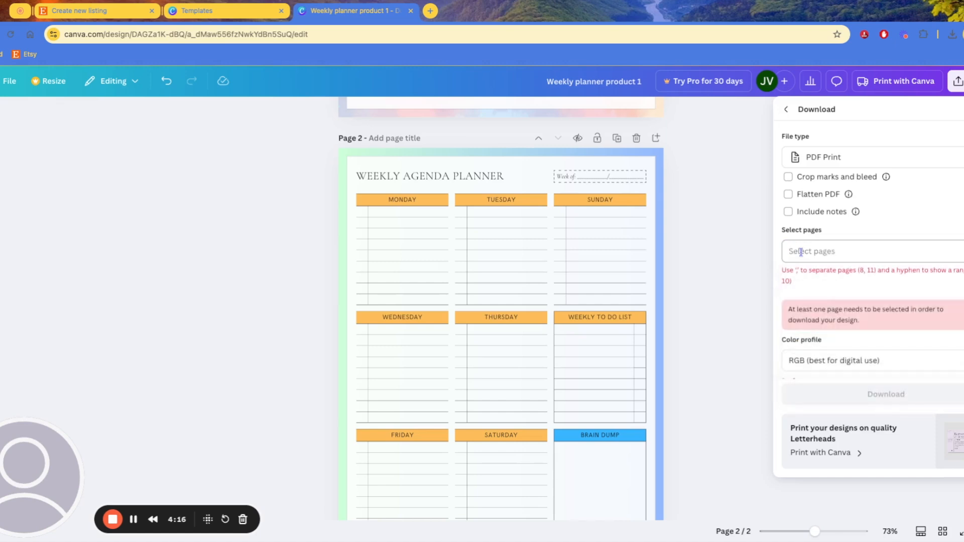
pyautogui.click(801, 252)
pyautogui.write('1-3')
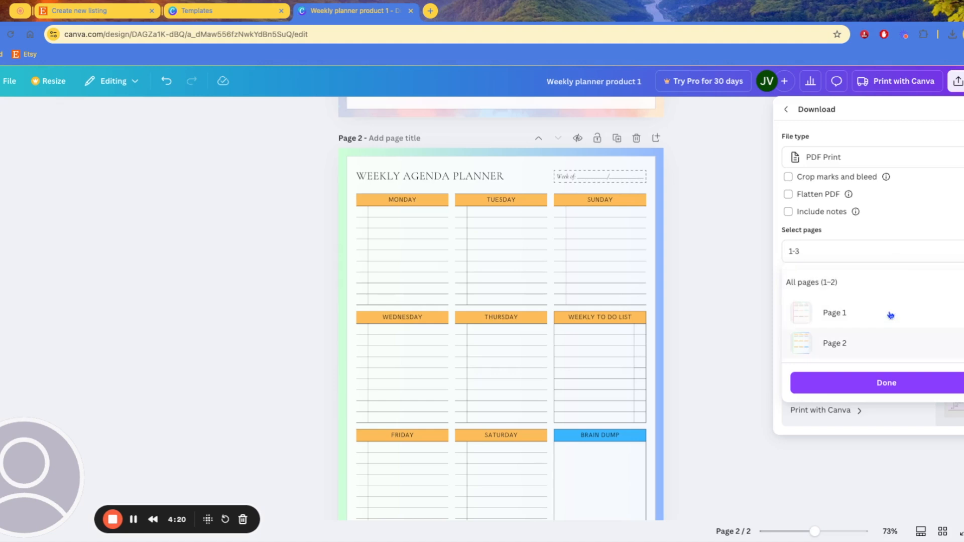
pyautogui.press('BackSpace')
pyautogui.press('BackSpace')
pyautogui.press('BackSpace')
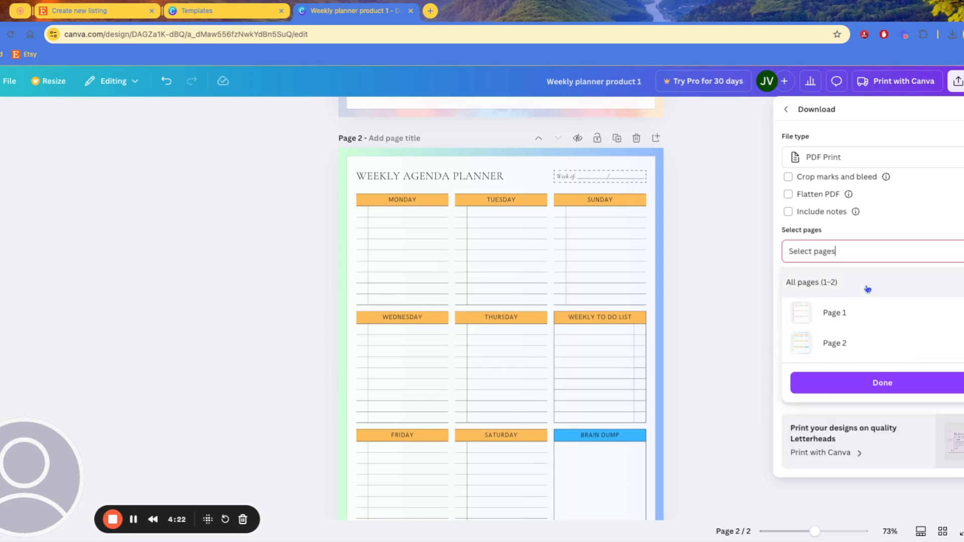
pyautogui.click(873, 346)
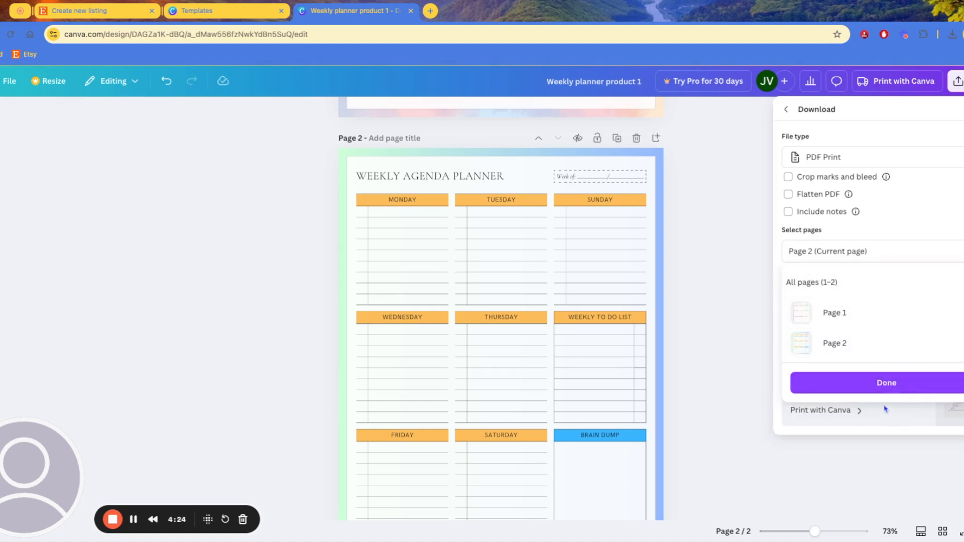
pyautogui.click(887, 383)
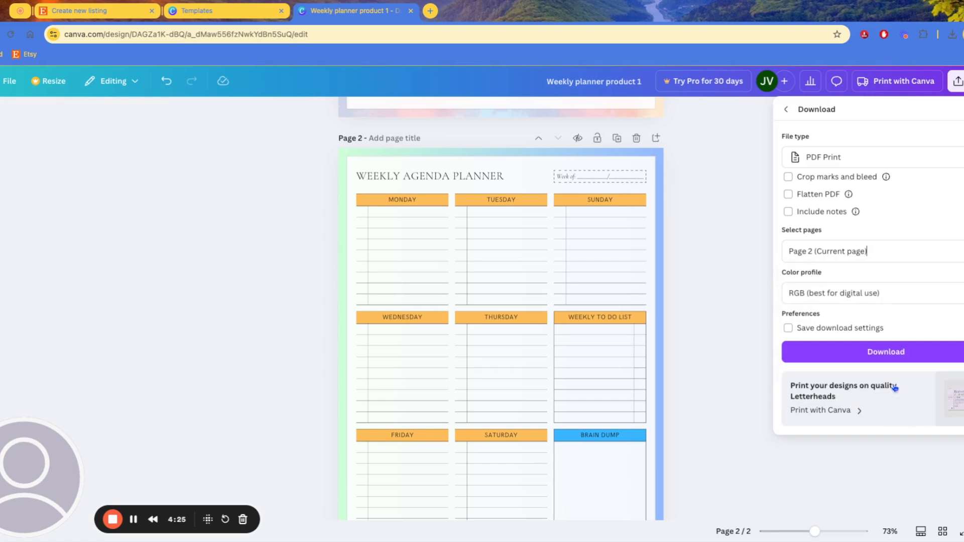
# Keep the RGB colour profile and download the PDF
pyautogui.click(859, 281)
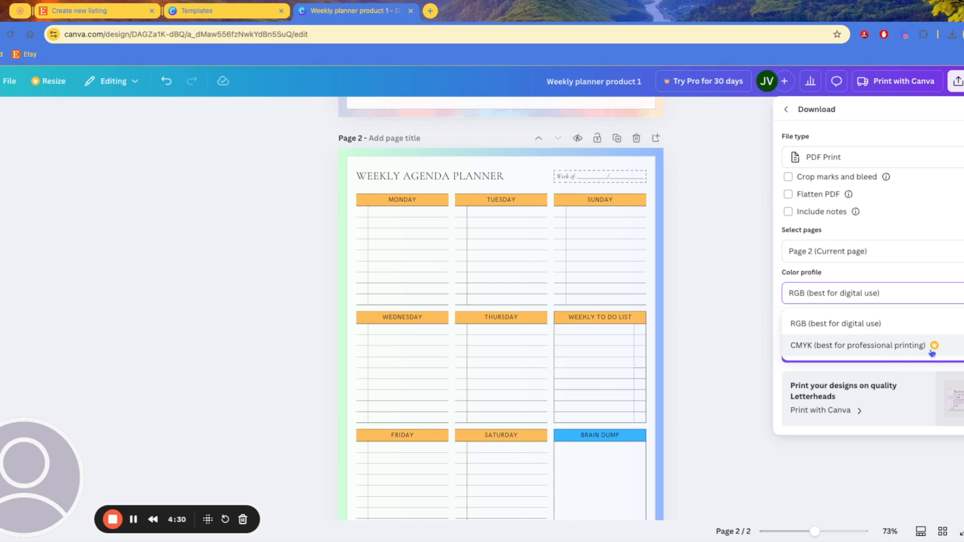
pyautogui.click(846, 325)
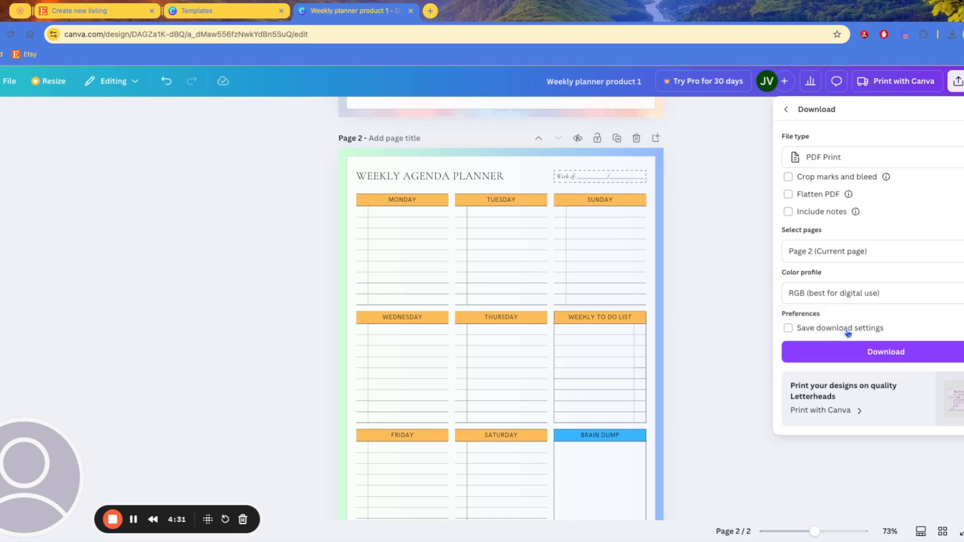
pyautogui.click(858, 356)
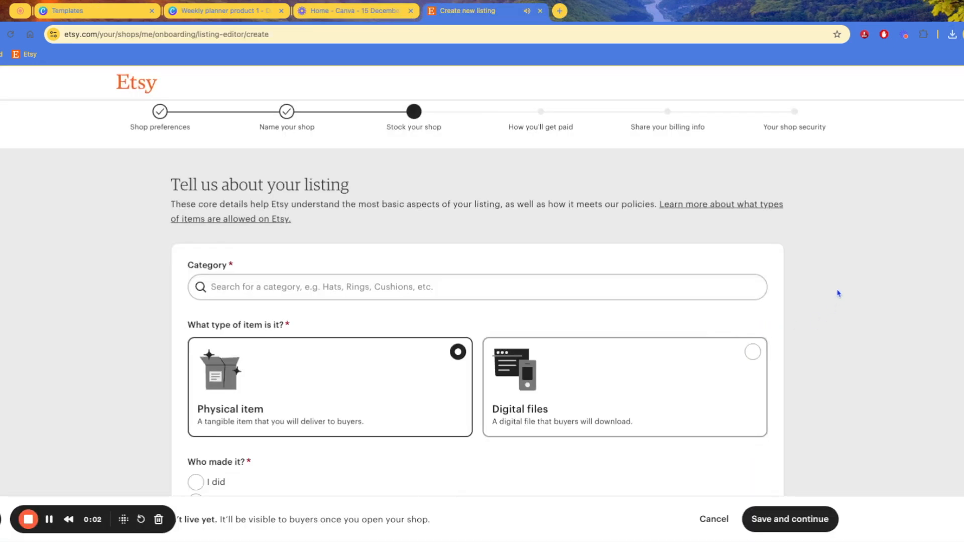
# Replace 'digital' with 'planner' in the Category search to list Calendars & Planners and similar categories
pyautogui.scroll(-3, 628, 264)
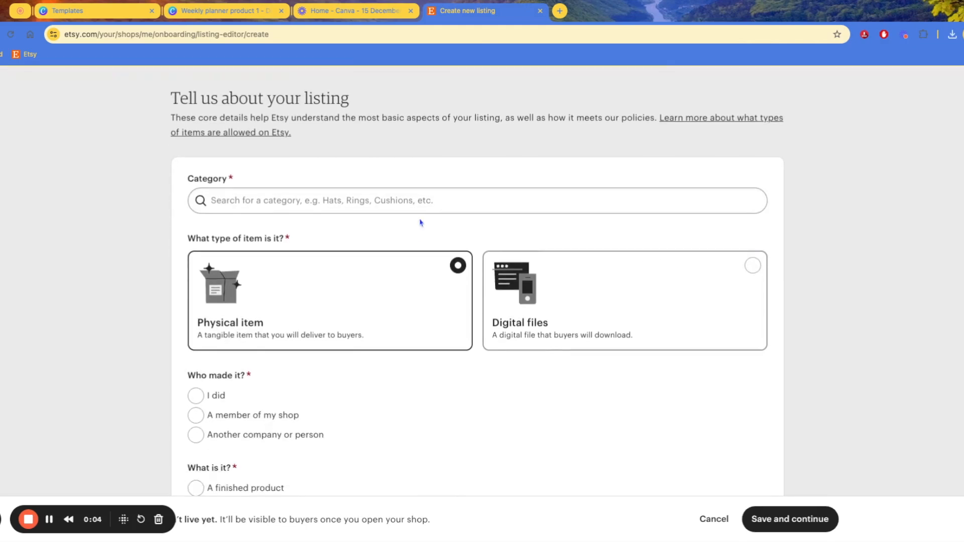
pyautogui.scroll(2, 579, 235)
pyautogui.scroll(-2, 379, 272)
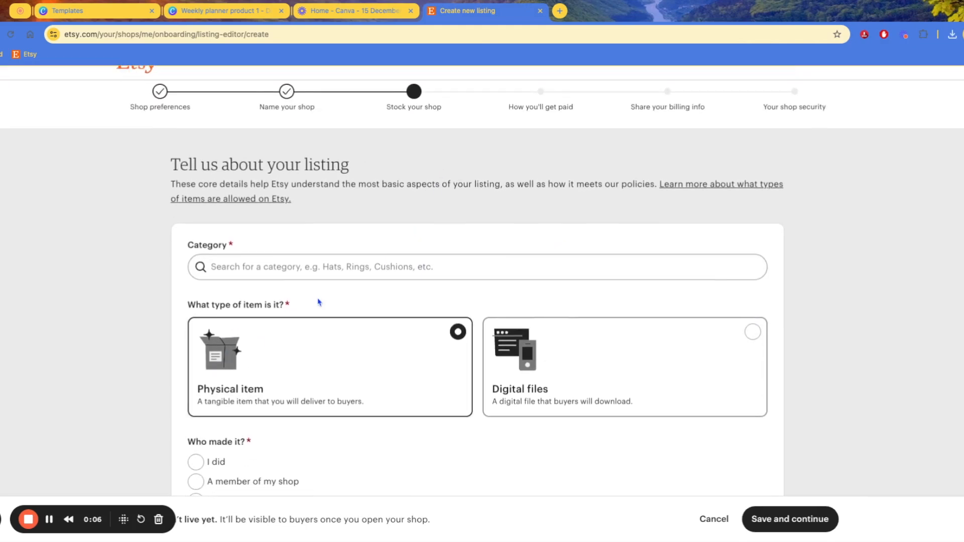
pyautogui.click(383, 193)
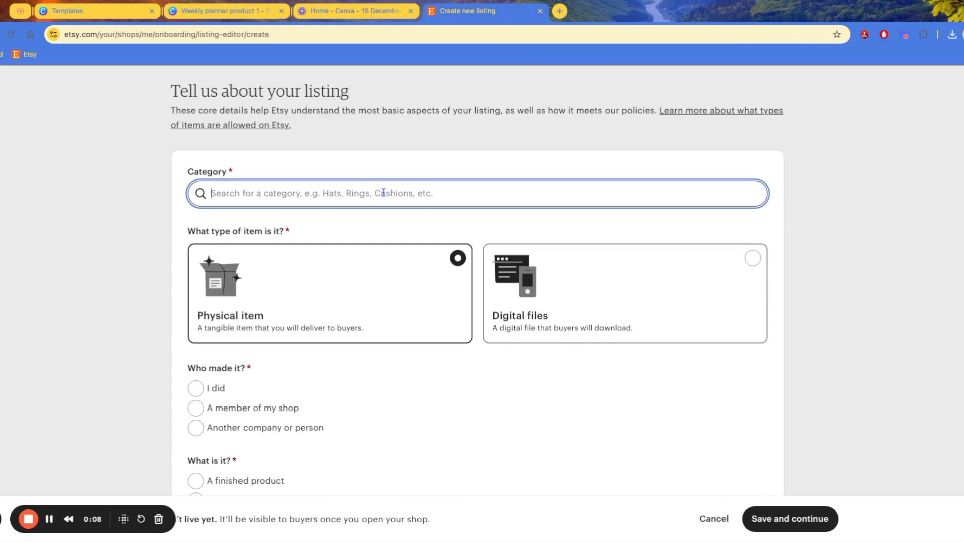
pyautogui.write('planner')
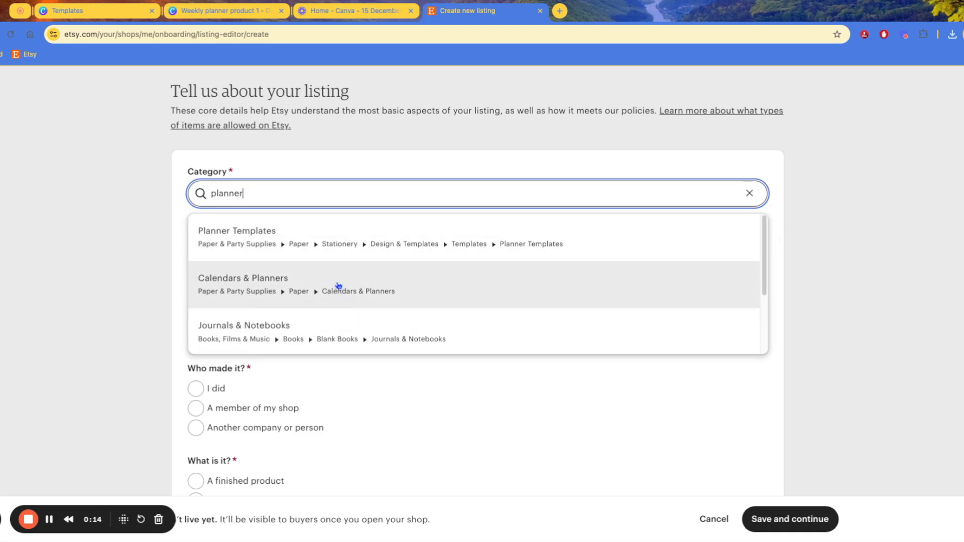
pyautogui.hotkey('ctrl', 'a')
pyautogui.write('digital')
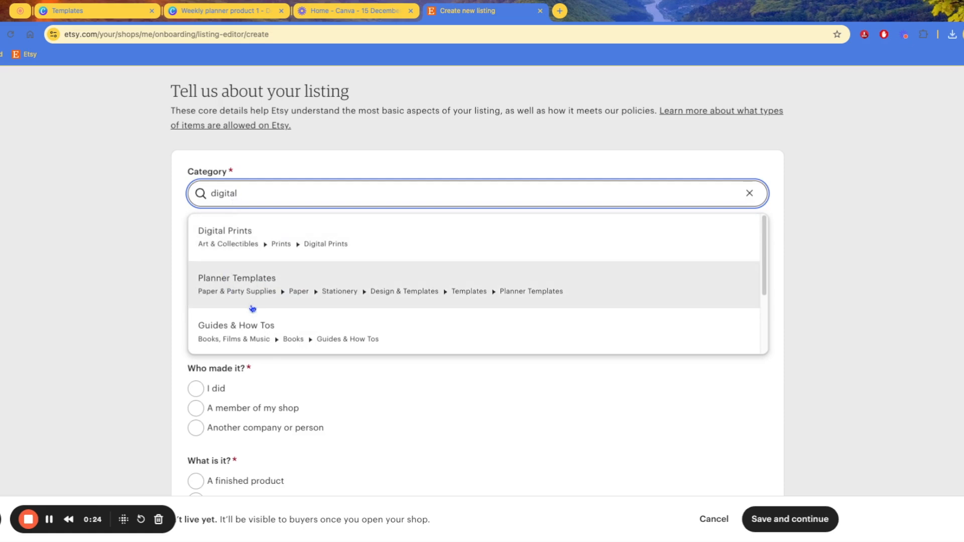
pyautogui.doubleClick(275, 193)
pyautogui.write('planner')
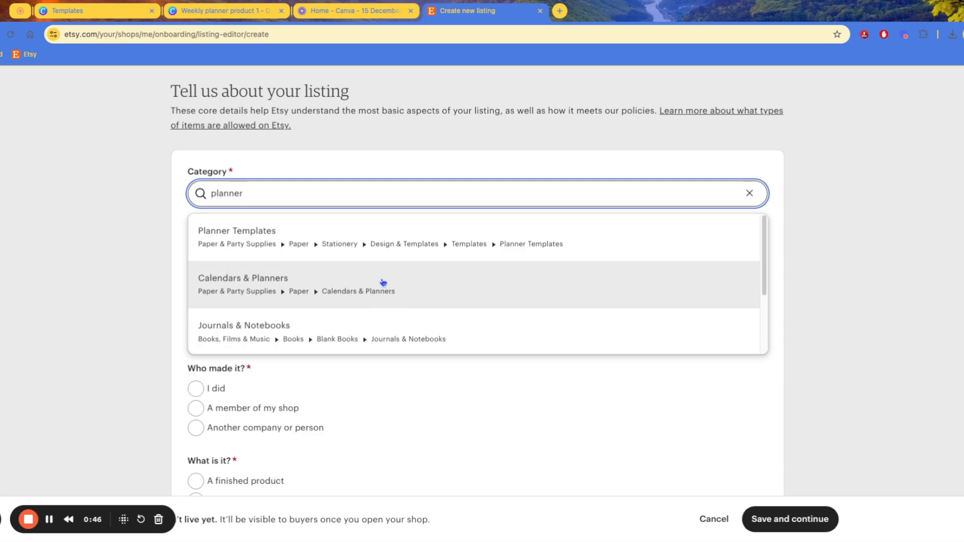
# Choose Calendars & Planners as the category and Digital files as the item type
pyautogui.click(383, 283)
pyautogui.scroll(-2, 146, 260)
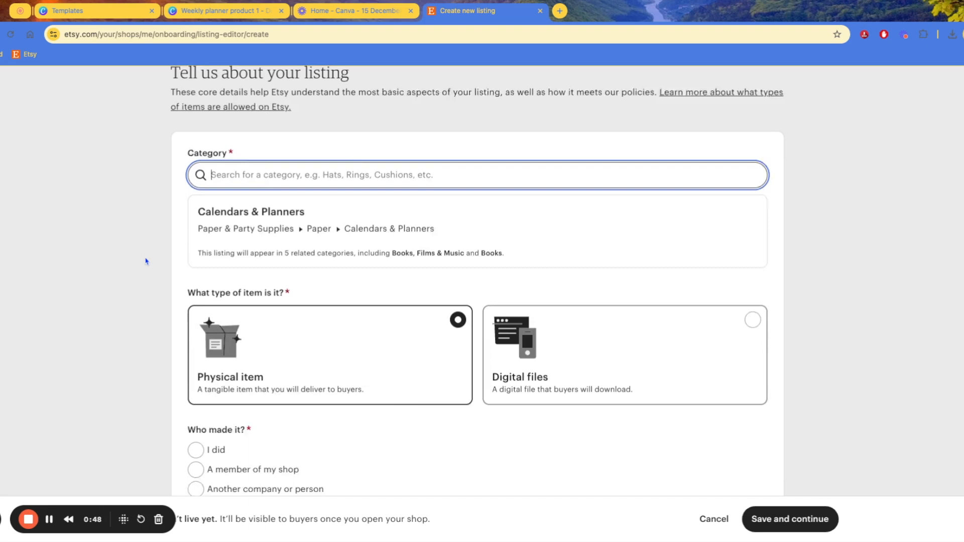
pyautogui.scroll(-1, 161, 247)
pyautogui.scroll(-1, 168, 221)
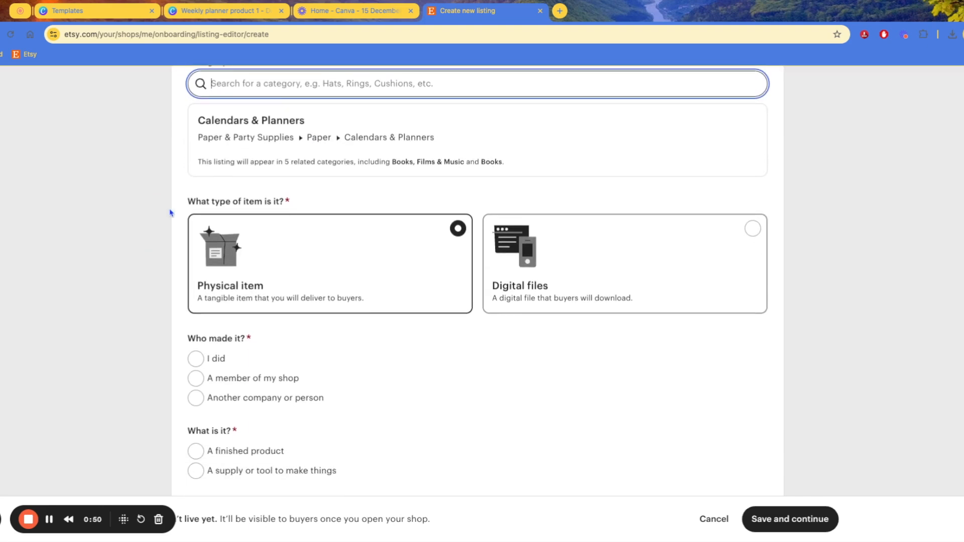
pyautogui.scroll(1, 127, 238)
pyautogui.scroll(1, 129, 239)
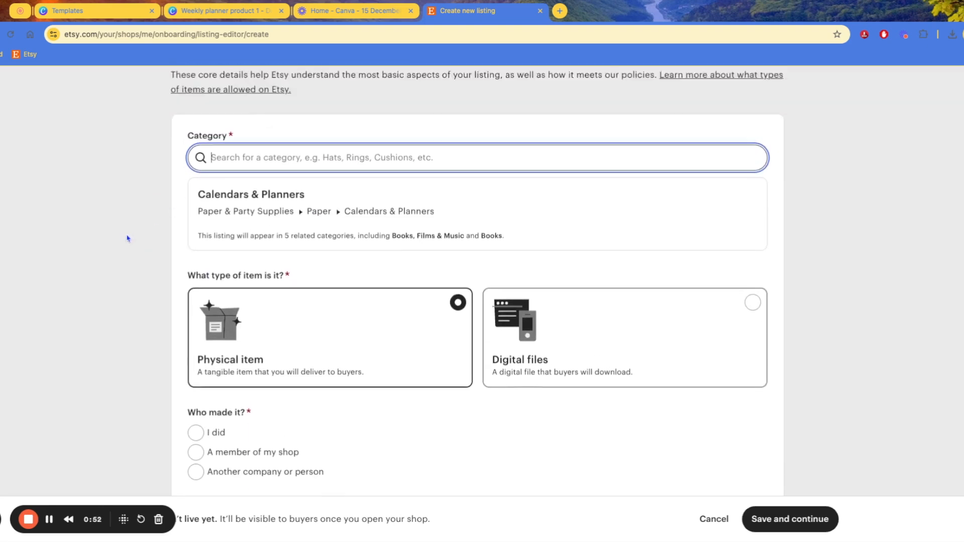
pyautogui.scroll(-3, 143, 239)
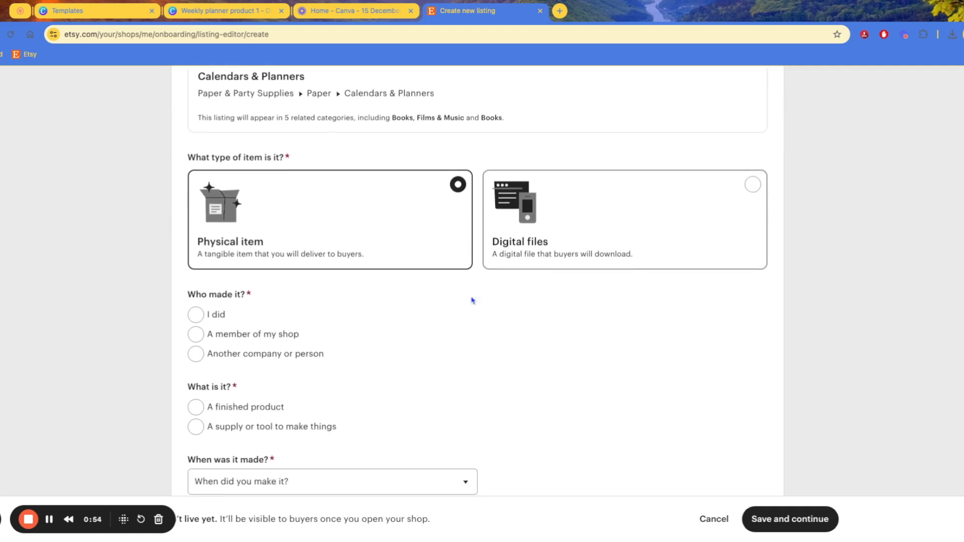
pyautogui.click(662, 267)
# Answer I did, A finished product, and made in 2020 - 2024
pyautogui.scroll(-1, 577, 312)
pyautogui.scroll(-2, 552, 326)
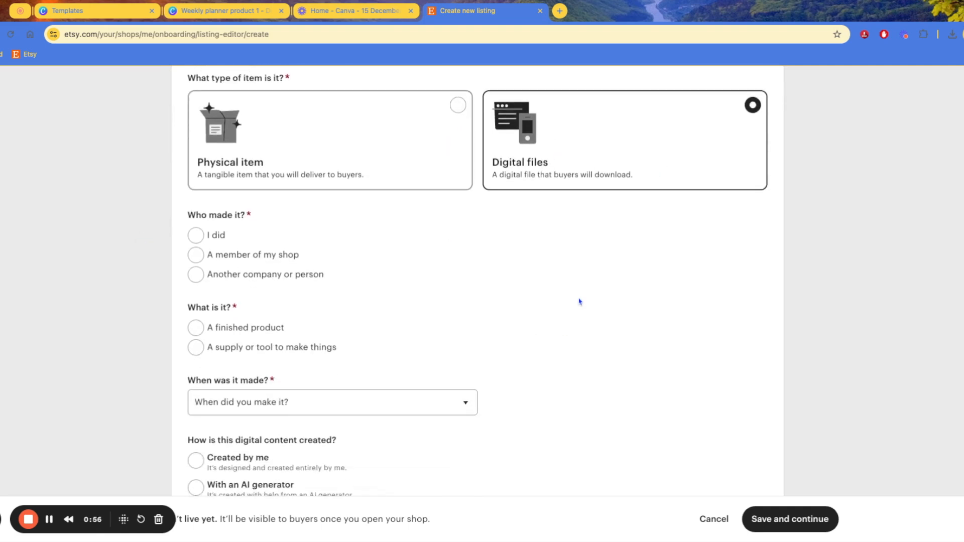
pyautogui.scroll(3, 452, 264)
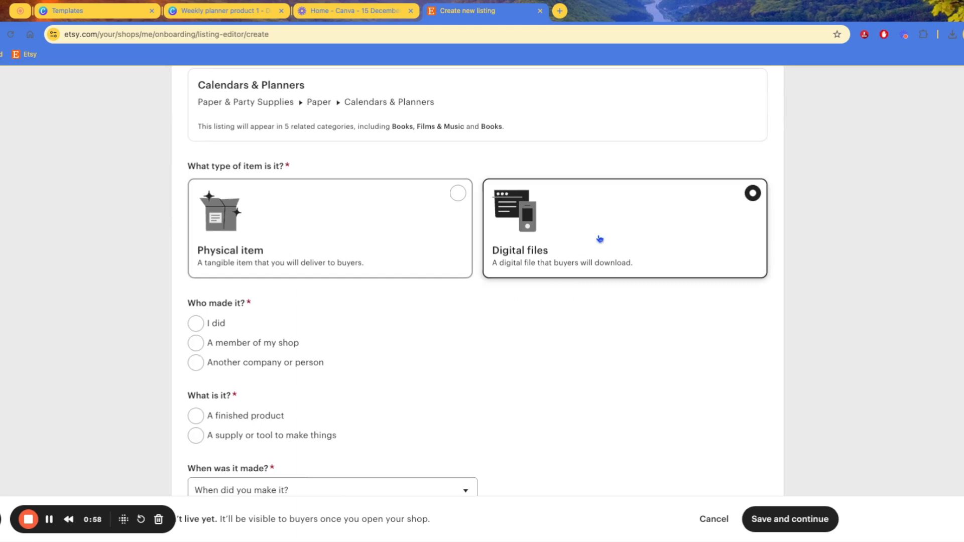
pyautogui.scroll(-3, 552, 271)
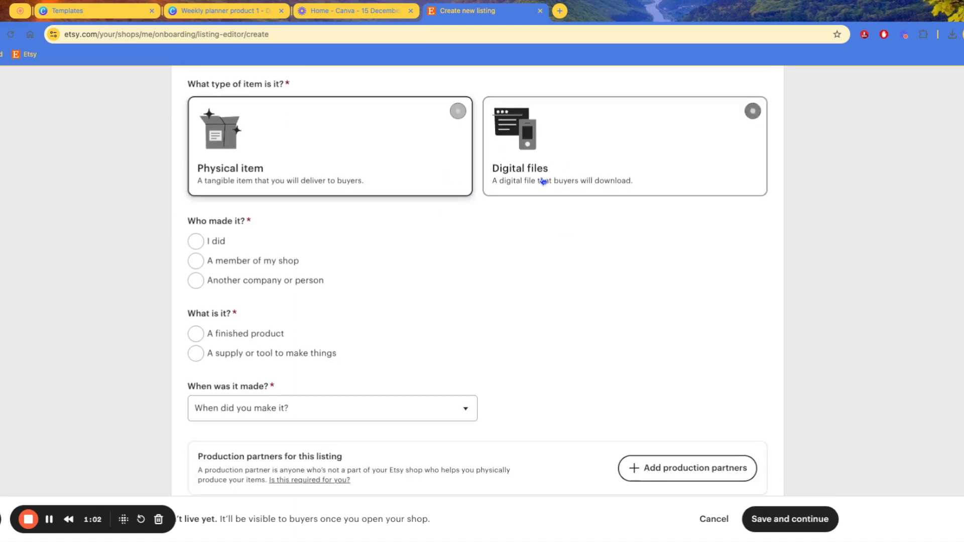
pyautogui.scroll(-3, 304, 246)
pyautogui.click(213, 168)
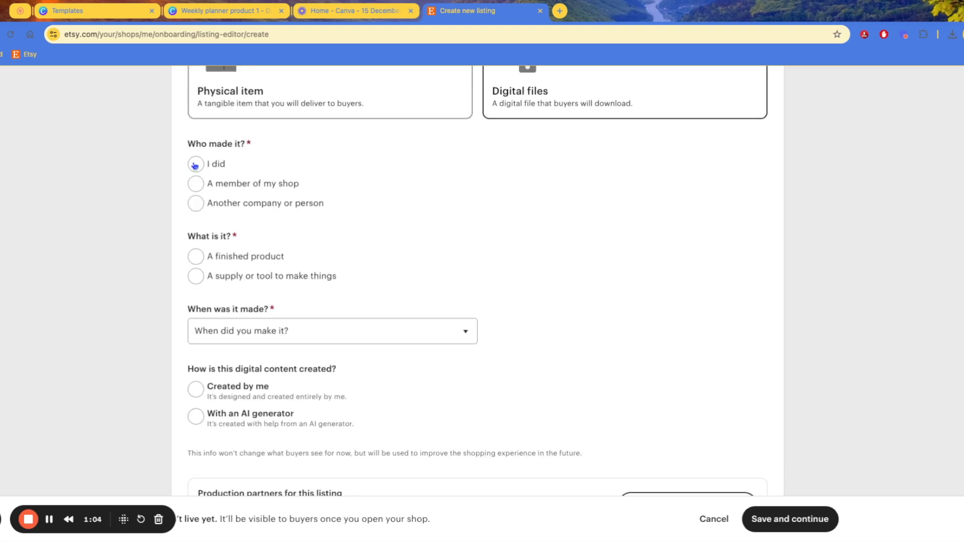
pyautogui.scroll(-1, 230, 261)
pyautogui.click(206, 230)
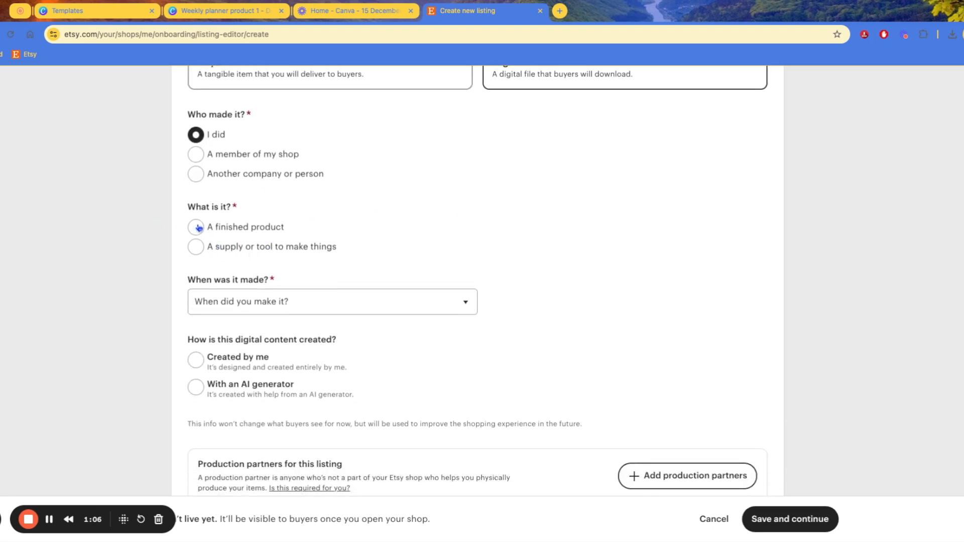
pyautogui.scroll(-1, 201, 254)
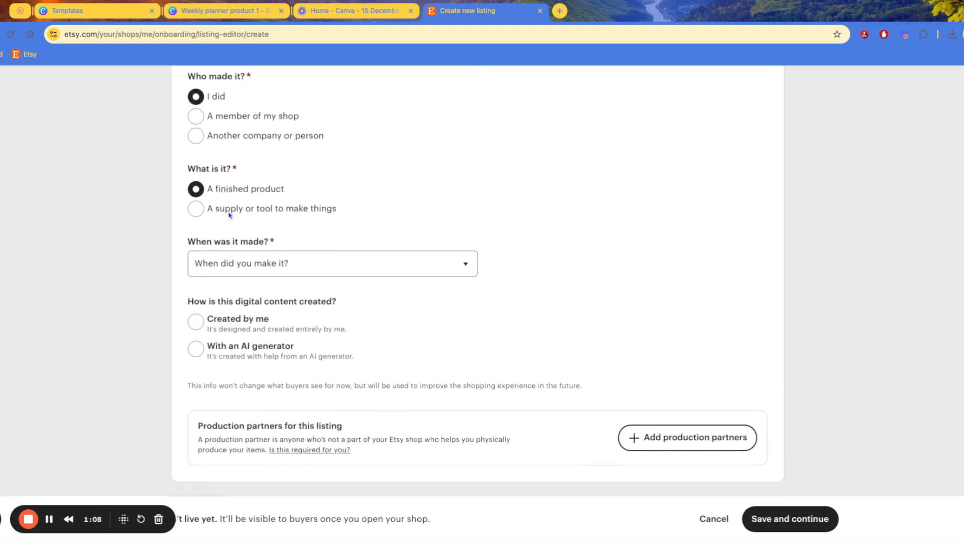
pyautogui.scroll(-1, 239, 231)
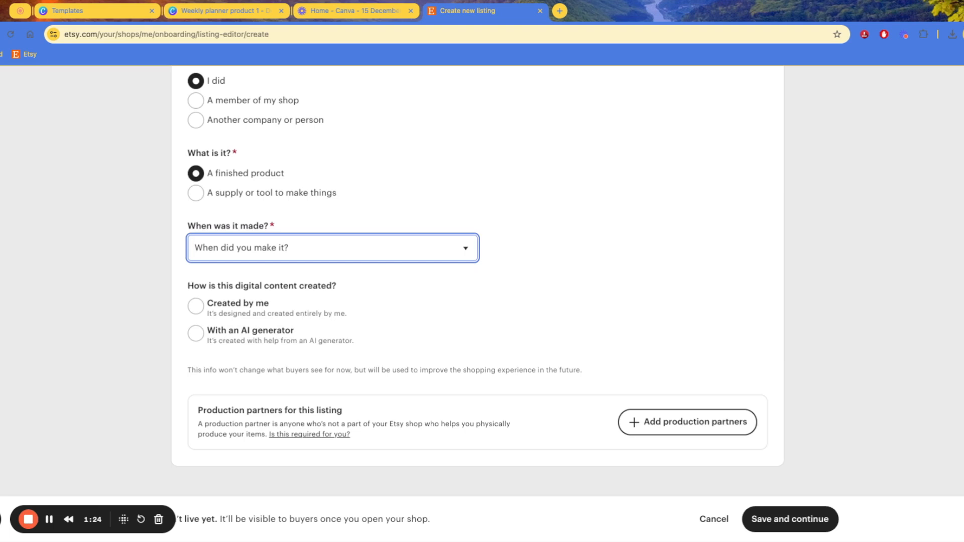
pyautogui.click(213, 281)
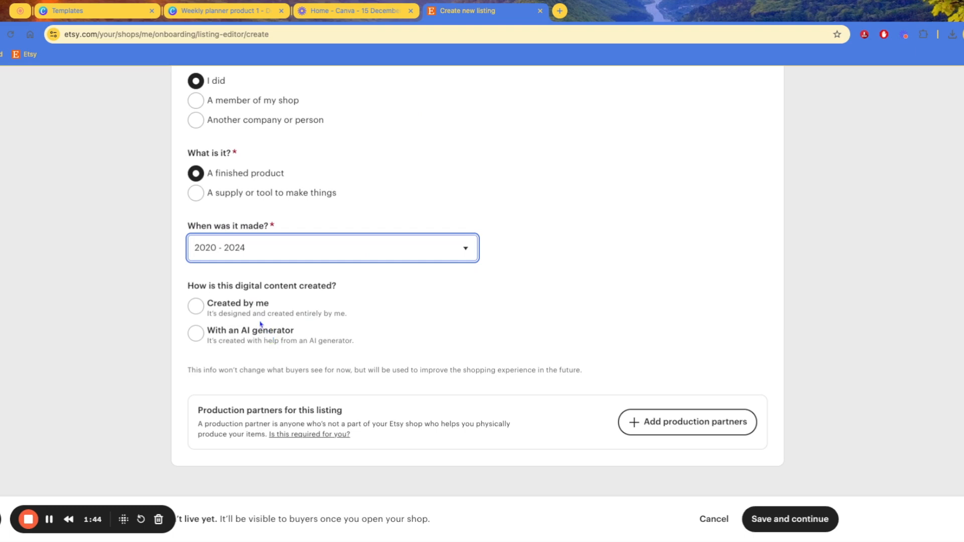
# Mark the digital content as Created by me
pyautogui.click(216, 318)
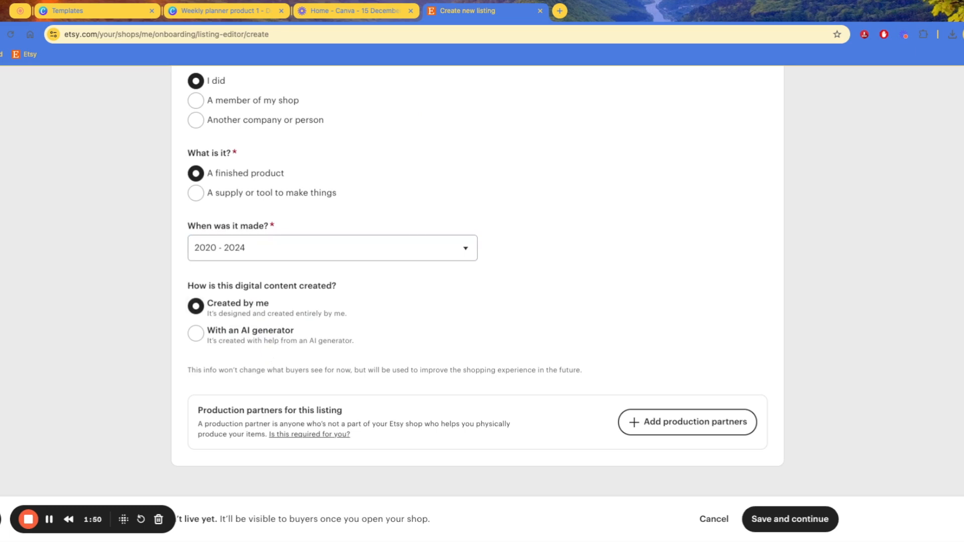
pyautogui.click(205, 339)
pyautogui.click(197, 308)
# Save the listing basics and continue to the details page
pyautogui.click(805, 520)
pyautogui.scroll(5, 585, 324)
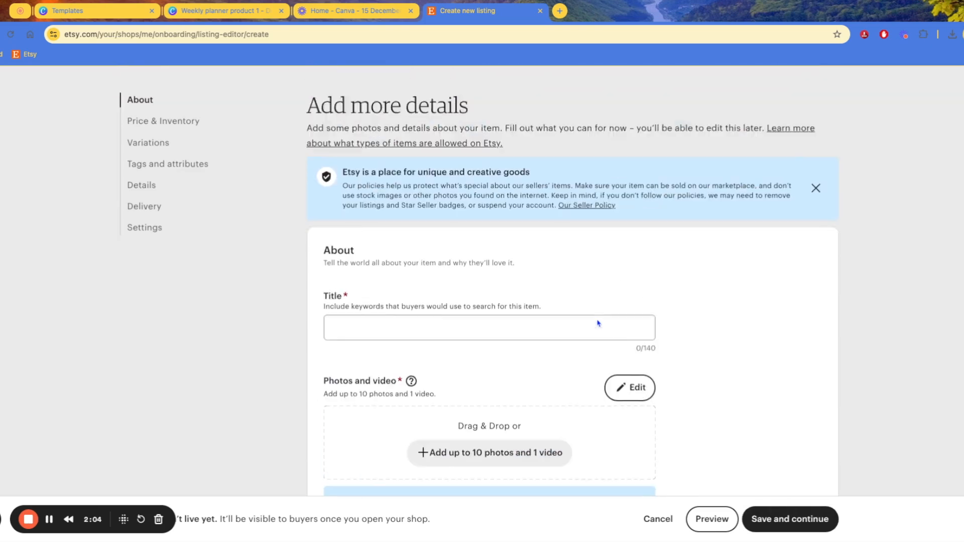
pyautogui.scroll(-3, 581, 323)
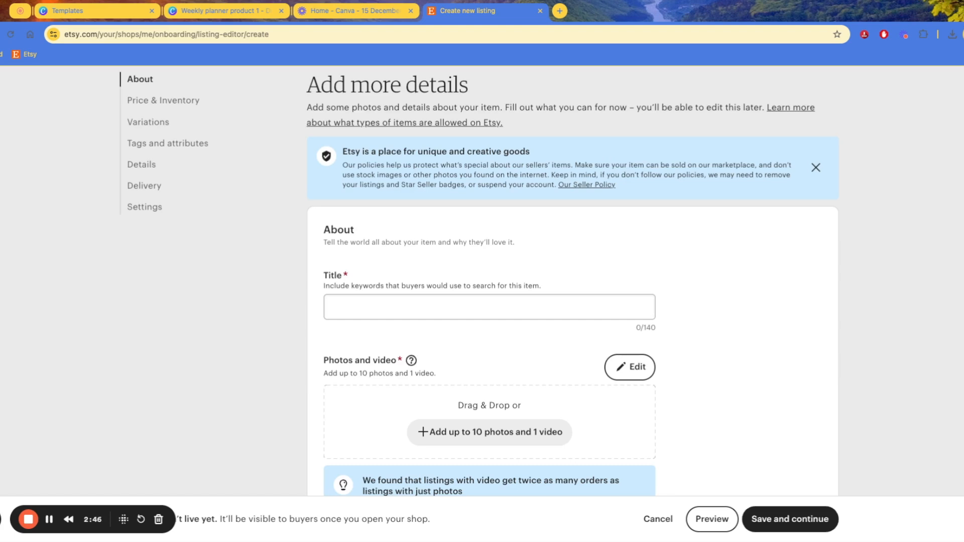
# Enter 'Weekly Planner 2025 - Printable Digital Product' as the listing title
pyautogui.click(490, 300)
pyautogui.write('W')
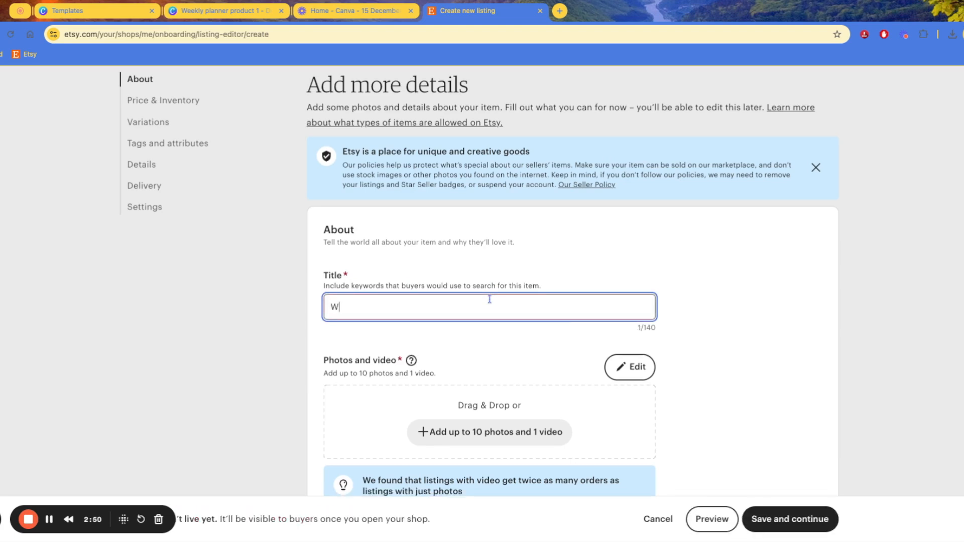
pyautogui.write('eekly Planner 2025 -')
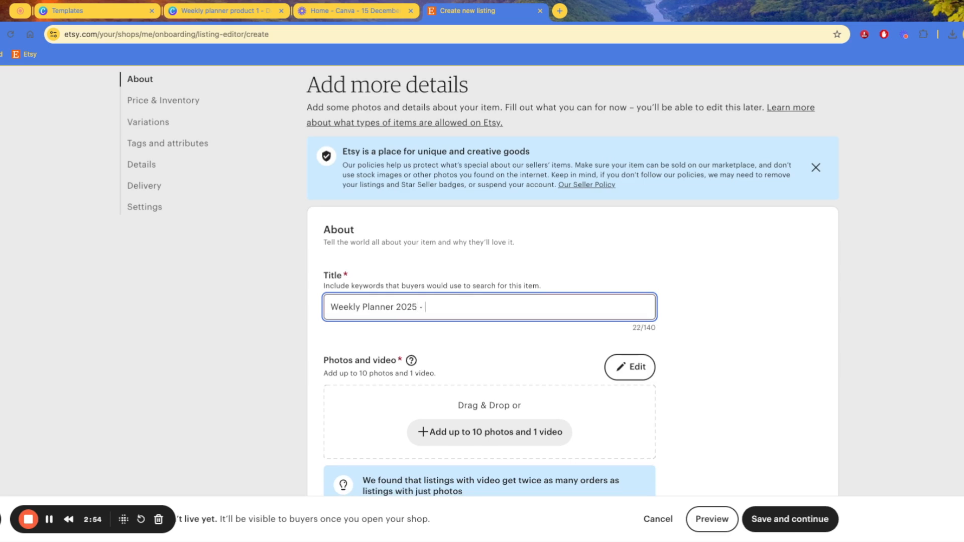
pyautogui.write(' Printable')
pyautogui.write(' Dii')
pyautogui.write('gital Prod')
pyautogui.write('uc')
pyautogui.scroll(-1, 501, 321)
pyautogui.write('t')
pyautogui.scroll(-1, 540, 295)
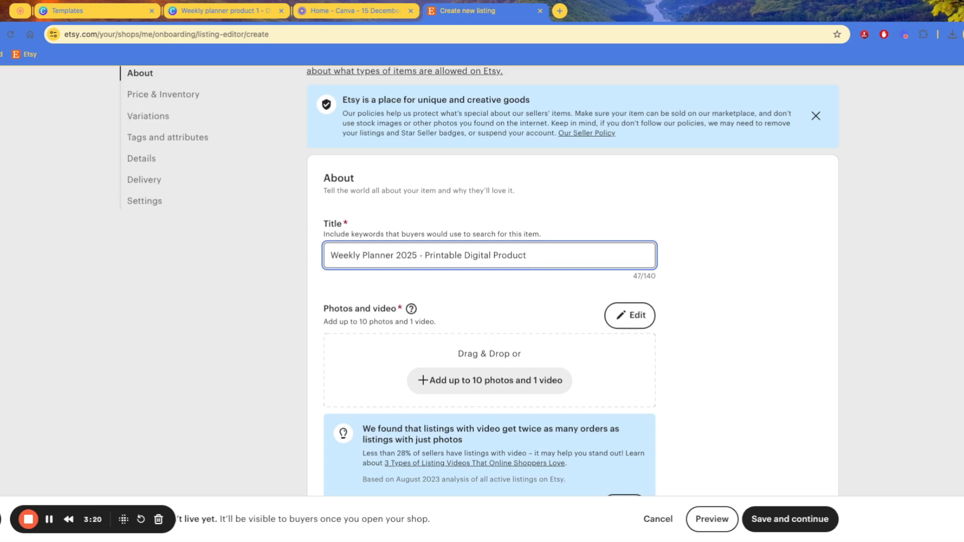
pyautogui.scroll(-1, 504, 272)
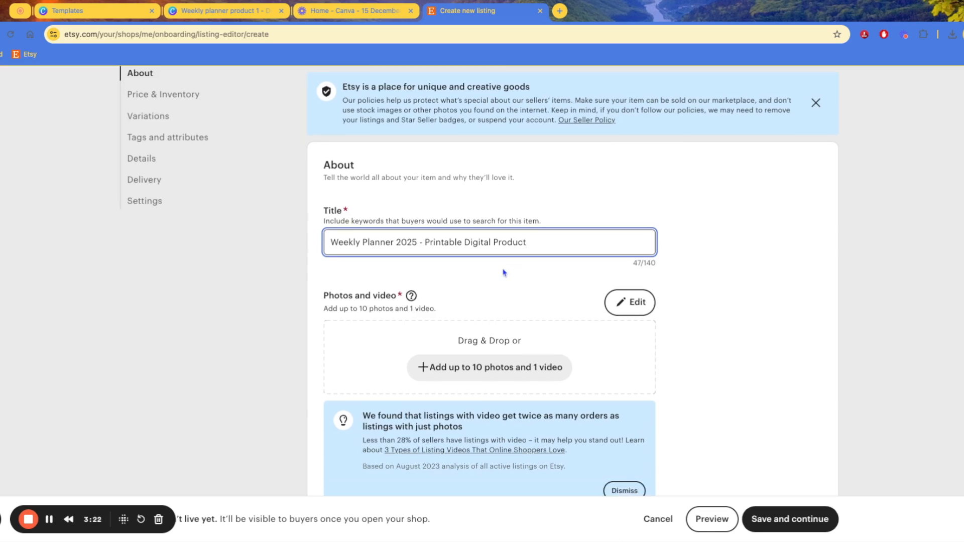
pyautogui.scroll(-1, 512, 273)
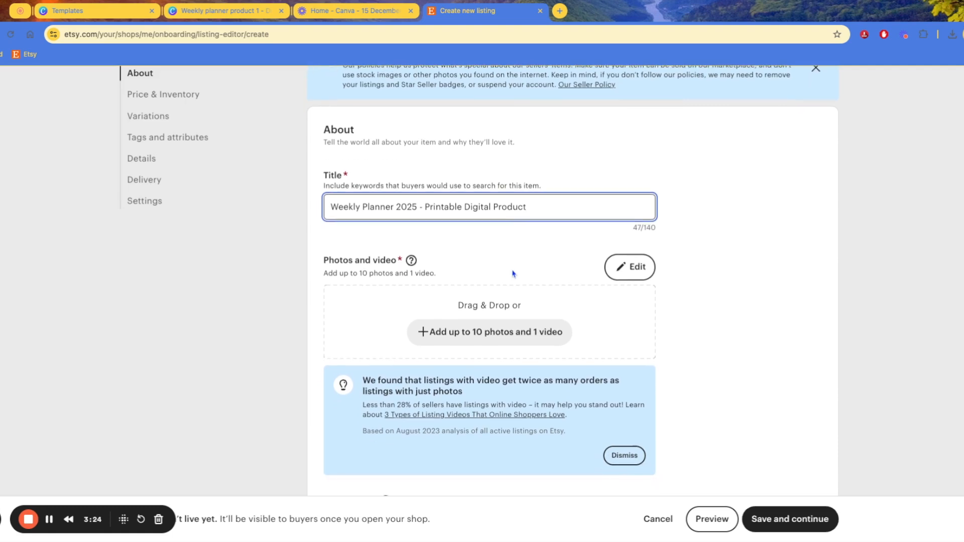
pyautogui.scroll(-1, 536, 255)
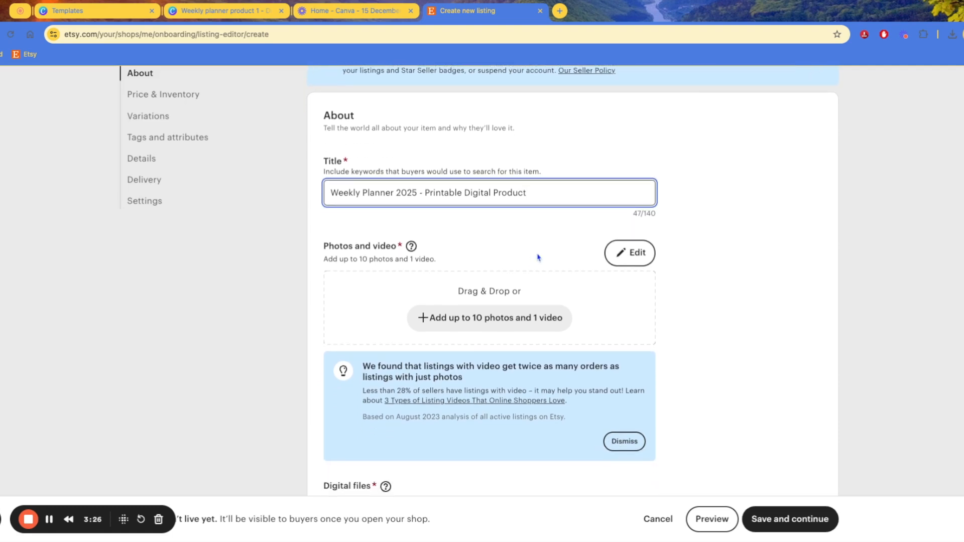
# Delete 'Digital Product' so the title reads 'Weekly Planner 2025 - Printable'
pyautogui.click(437, 194)
pyautogui.click(518, 193)
pyautogui.moveTo(535, 193); pyautogui.dragTo(465, 192)
pyautogui.press('BackSpace')
pyautogui.press('super+Tab')
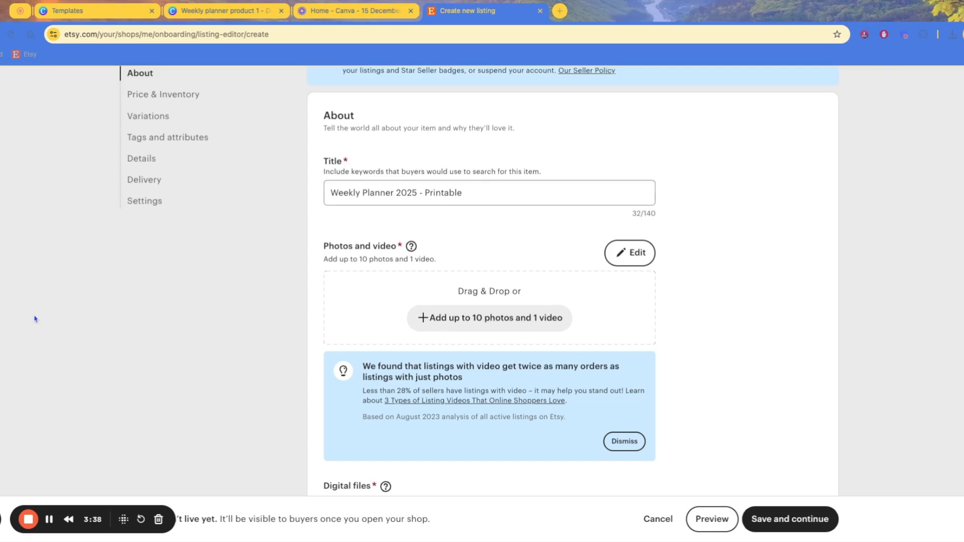
pyautogui.click(416, 236)
pyautogui.scroll(-1, 480, 221)
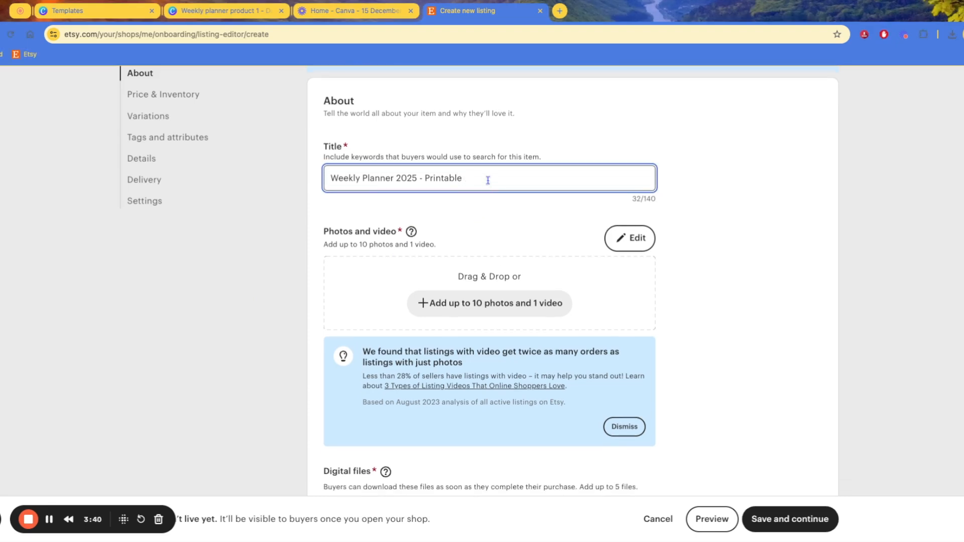
pyautogui.scroll(-1, 488, 181)
pyautogui.scroll(-2, 476, 190)
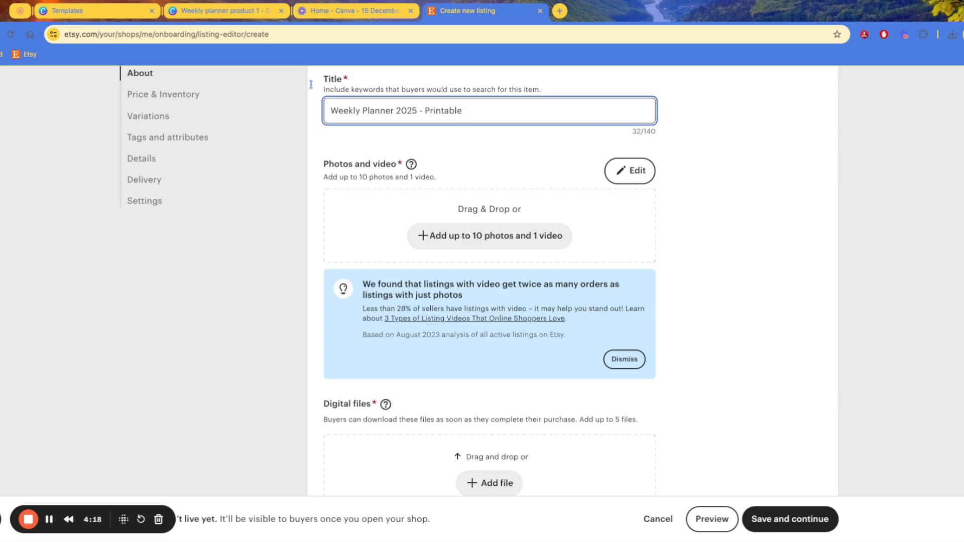
# Add the 'keep it SIMPLE' text combination to the Canva planner page
pyautogui.click(226, 11)
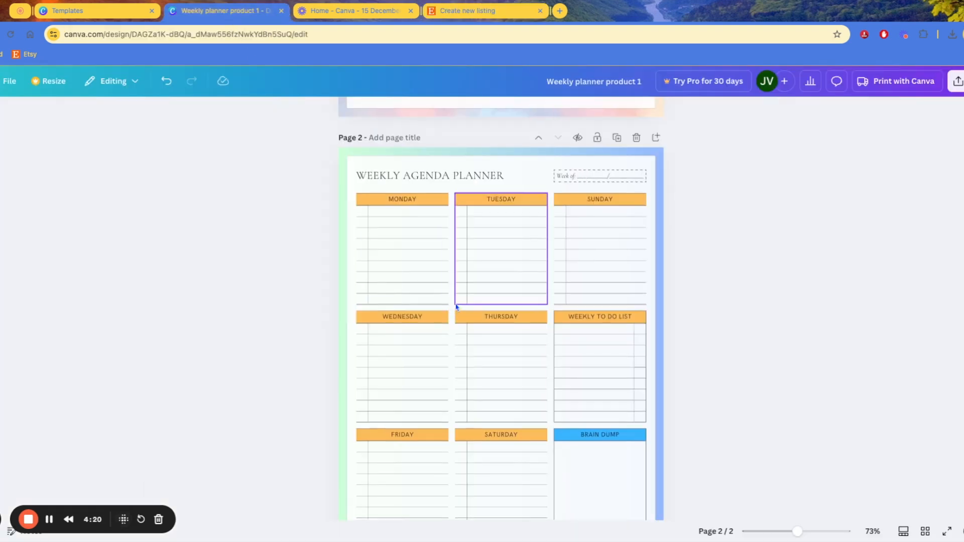
pyautogui.scroll(-2, 456, 307)
pyautogui.scroll(1, 456, 308)
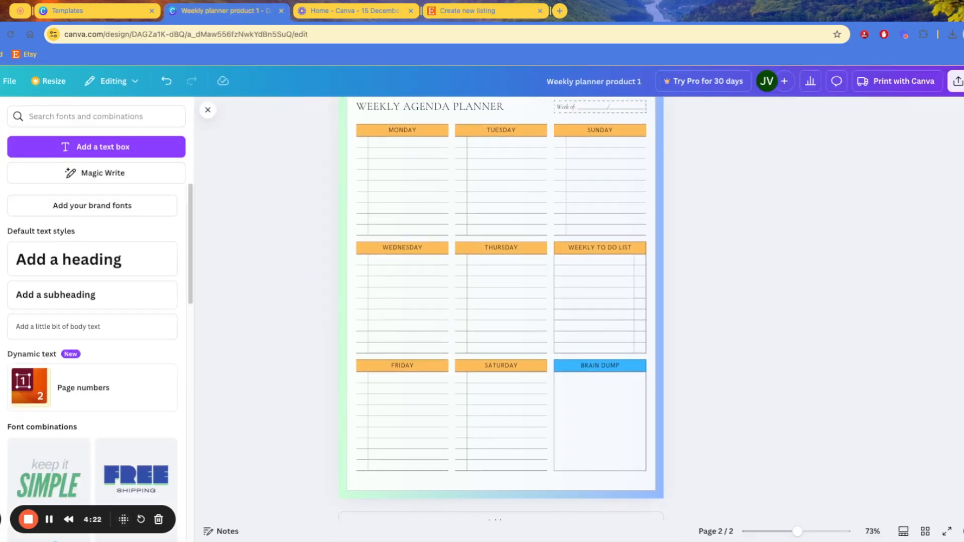
pyautogui.scroll(-4, 101, 284)
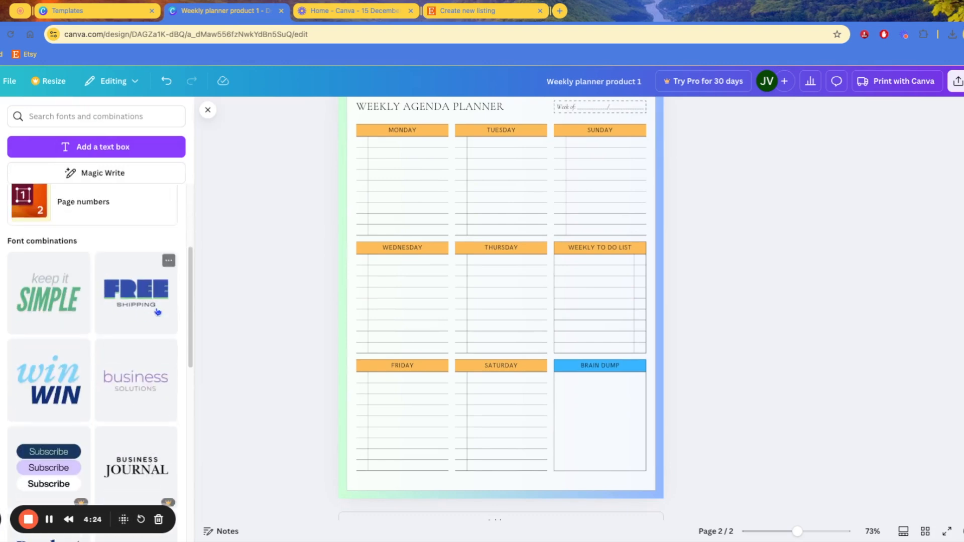
pyautogui.scroll(-2, 98, 412)
pyautogui.scroll(-2, 98, 412)
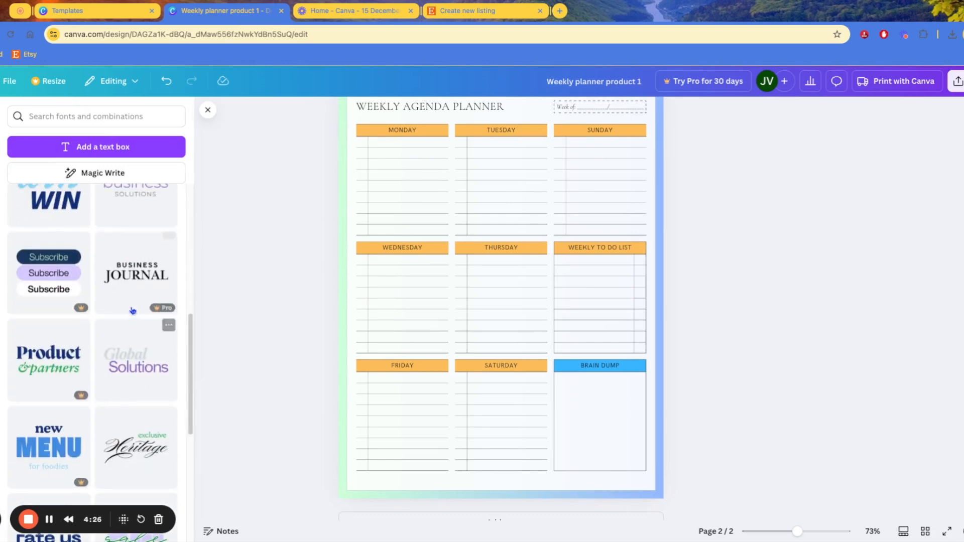
pyautogui.click(133, 282)
pyautogui.click(750, 152)
pyautogui.scroll(4, 66, 311)
pyautogui.click(66, 311)
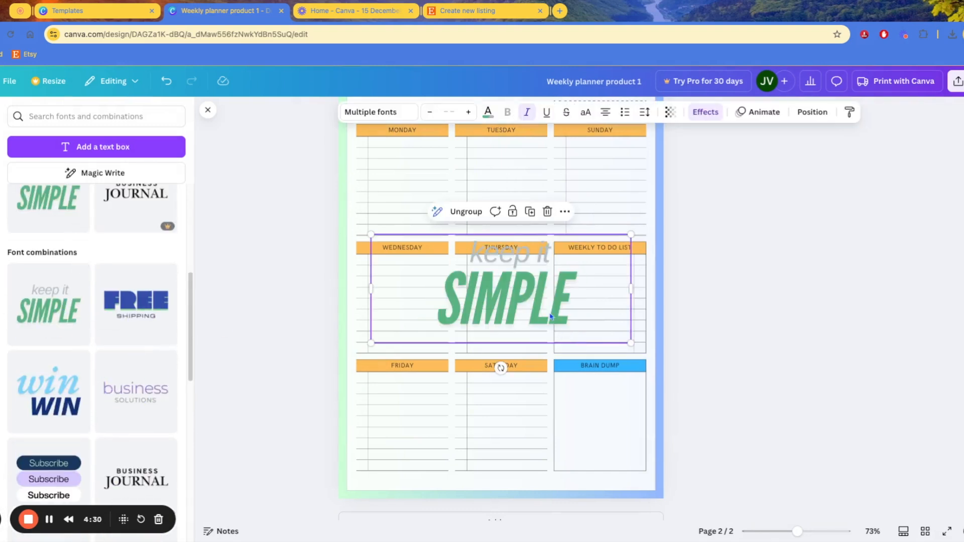
# Delete the 'keep it' words and rotate SIMPLE to -45° across the page
pyautogui.click(532, 291)
pyautogui.click(539, 253)
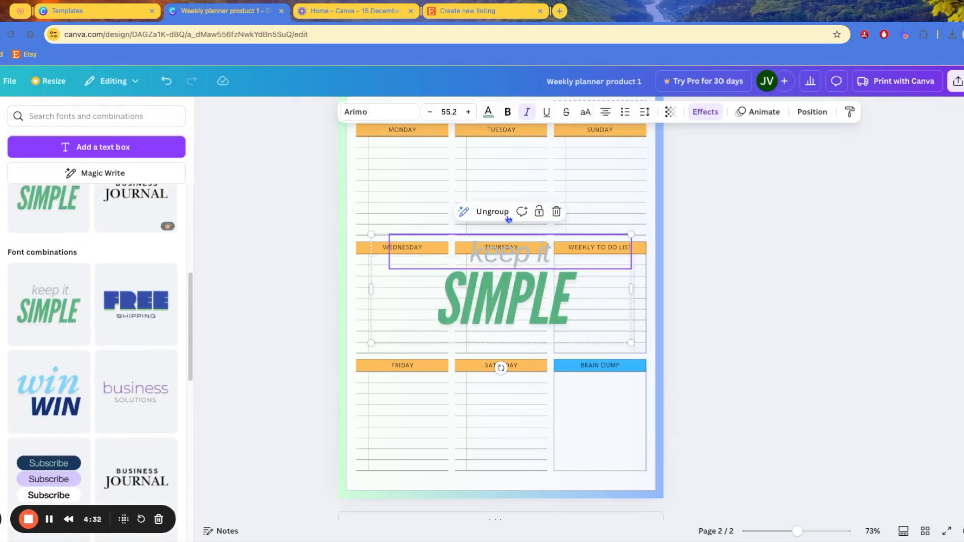
pyautogui.keyDown('shift'); pyautogui.click(529, 280); pyautogui.keyUp('shift')
pyautogui.click(545, 256)
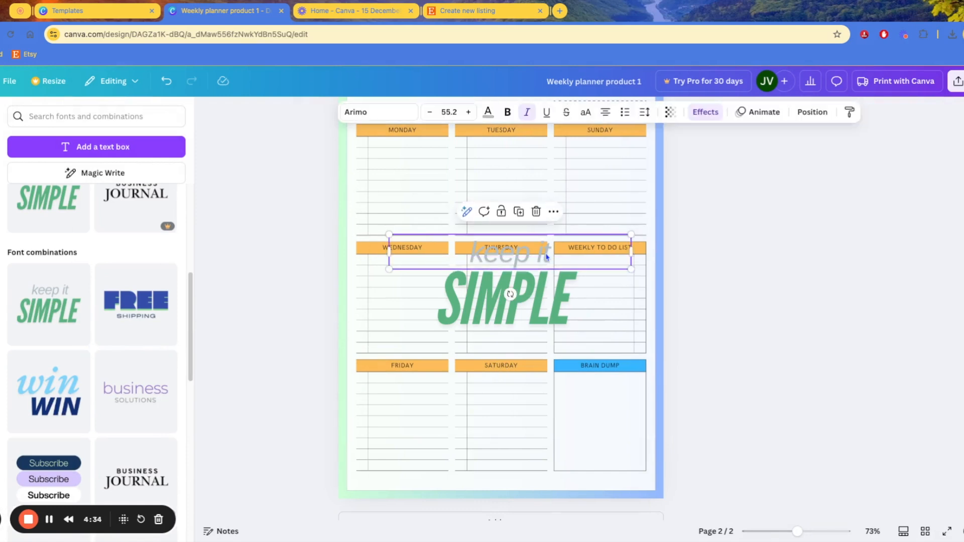
pyautogui.press('Delete')
pyautogui.moveTo(528, 316); pyautogui.dragTo(537, 305)
pyautogui.moveTo(511, 356); pyautogui.dragTo(560, 336)
# Move and enlarge the diagonal text, then change its word from SIMPLE to ETSY
pyautogui.moveTo(534, 296); pyautogui.dragTo(493, 352)
pyautogui.moveTo(525, 221); pyautogui.dragTo(568, 166)
pyautogui.doubleClick(486, 315)
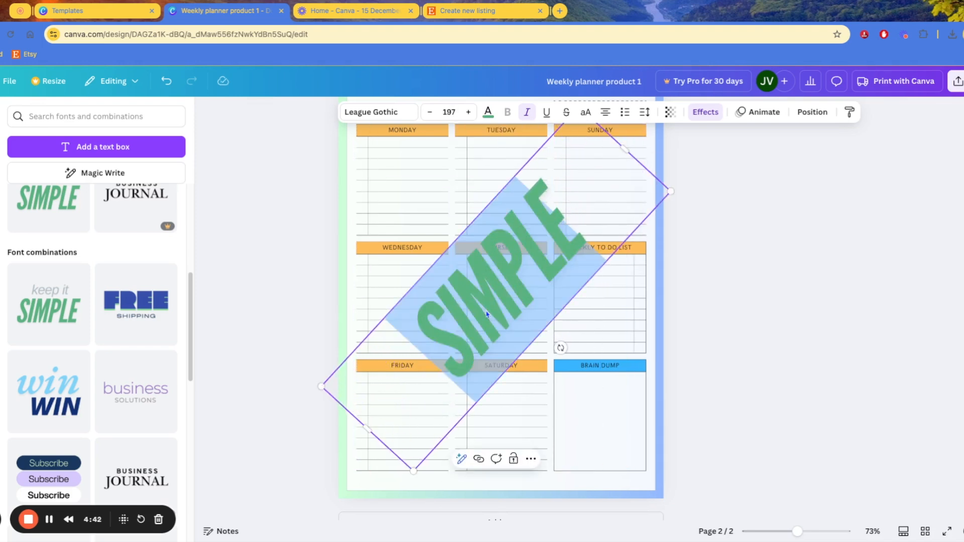
pyautogui.write('ETSY')
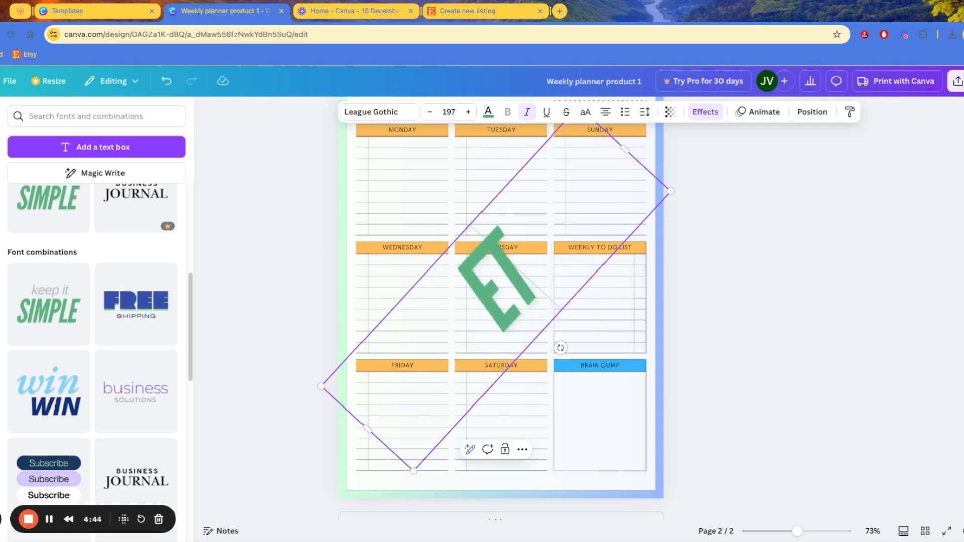
pyautogui.click(718, 314)
# Set the ETSY text's transparency to 30 so it reads as a watermark
pyautogui.click(476, 275)
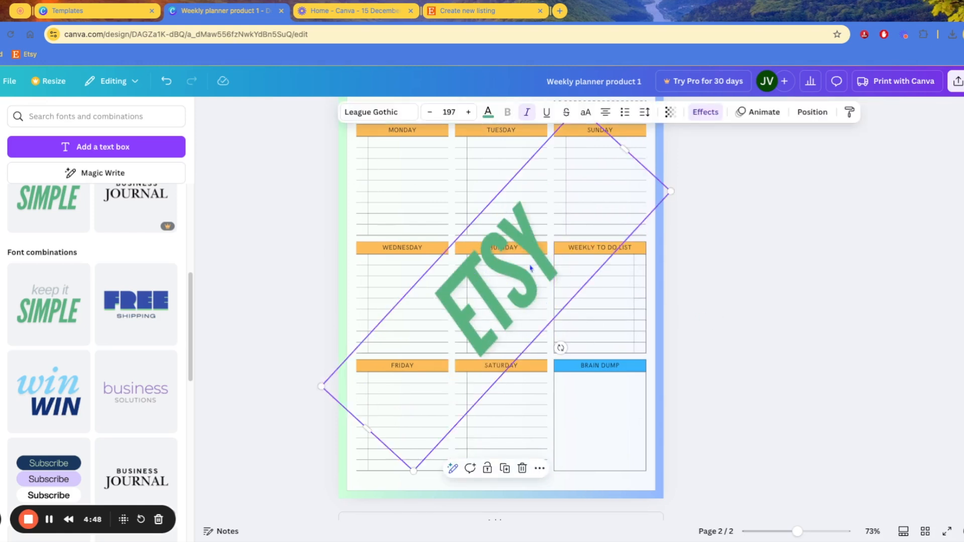
pyautogui.click(670, 112)
pyautogui.moveTo(700, 156); pyautogui.dragTo(644, 157)
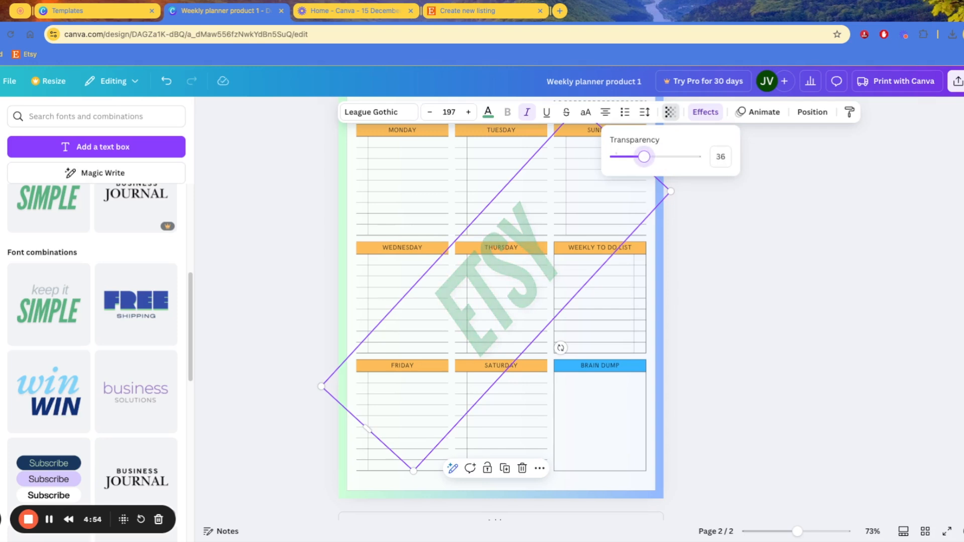
pyautogui.moveTo(644, 157); pyautogui.dragTo(640, 156)
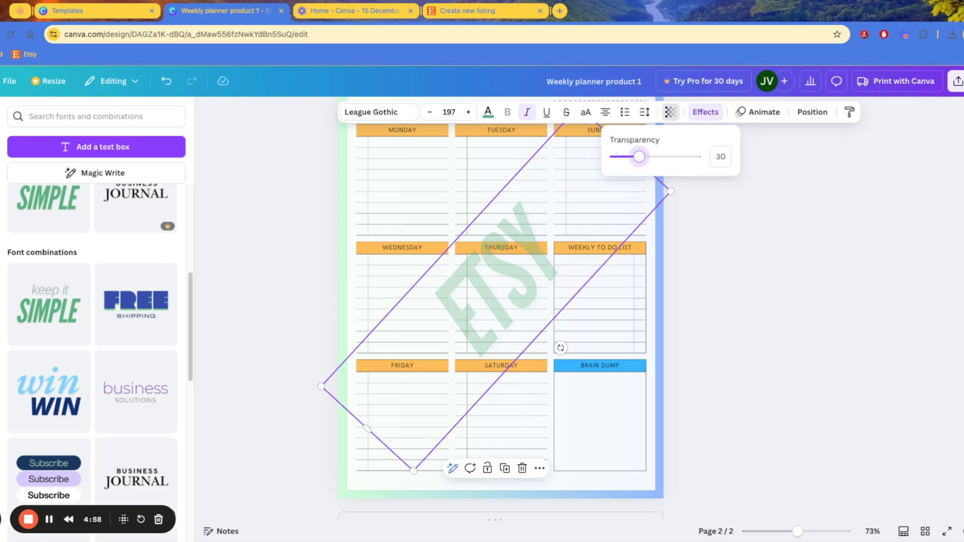
pyautogui.press('Escape')
pyautogui.press('Escape')
# Resize and reposition the ETSY watermark on the planner page
pyautogui.click(496, 303)
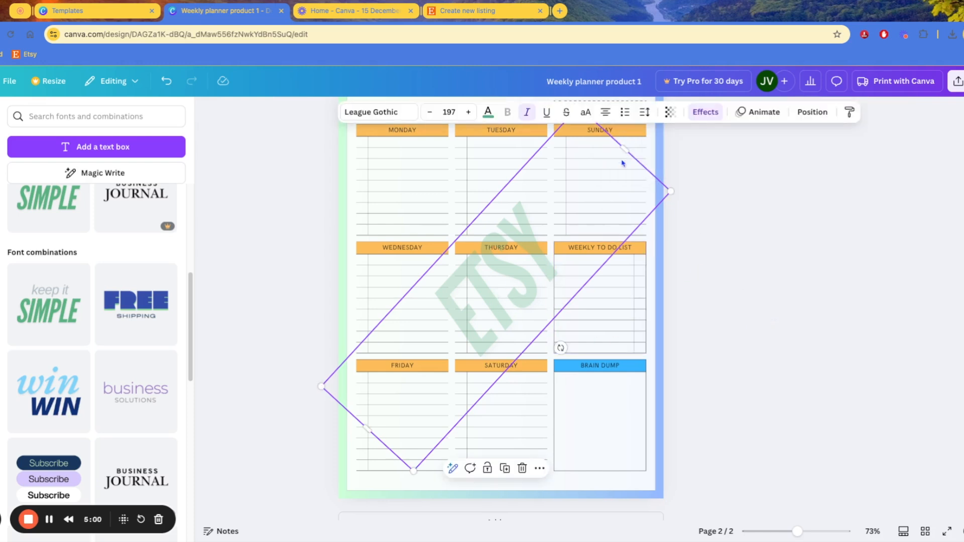
pyautogui.moveTo(625, 148); pyautogui.dragTo(477, 309)
pyautogui.moveTo(435, 267); pyautogui.dragTo(609, 136)
pyautogui.moveTo(443, 289); pyautogui.dragTo(505, 278)
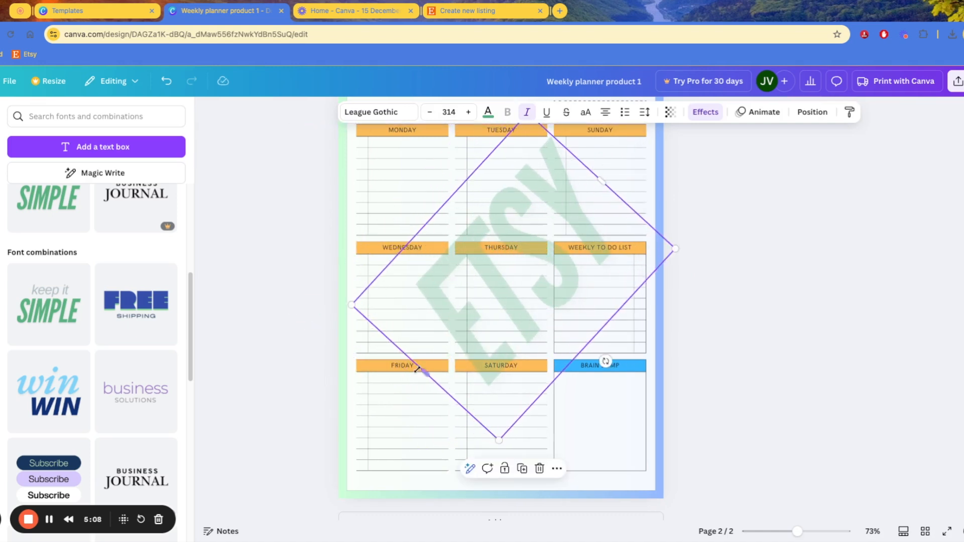
pyautogui.moveTo(498, 440); pyautogui.dragTo(477, 442)
pyautogui.click(719, 224)
pyautogui.moveTo(538, 275); pyautogui.dragTo(519, 284)
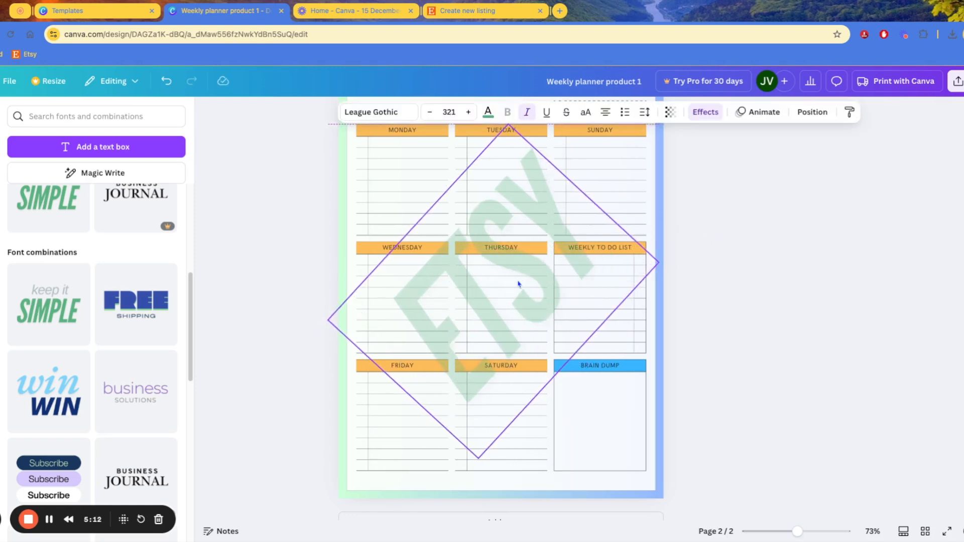
pyautogui.click(728, 248)
pyautogui.scroll(2, 653, 249)
pyautogui.scroll(-2, 591, 329)
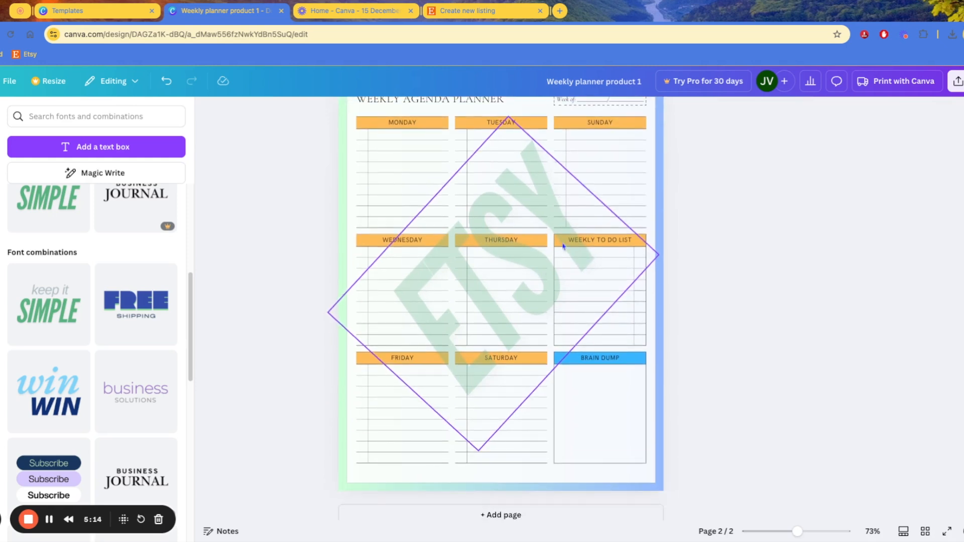
# Stretch the ETSY watermark across the whole page and centre it
pyautogui.click(482, 281)
pyautogui.moveTo(474, 449); pyautogui.dragTo(472, 536)
pyautogui.moveTo(538, 288); pyautogui.dragTo(549, 258)
pyautogui.click(812, 222)
pyautogui.scroll(1, 710, 265)
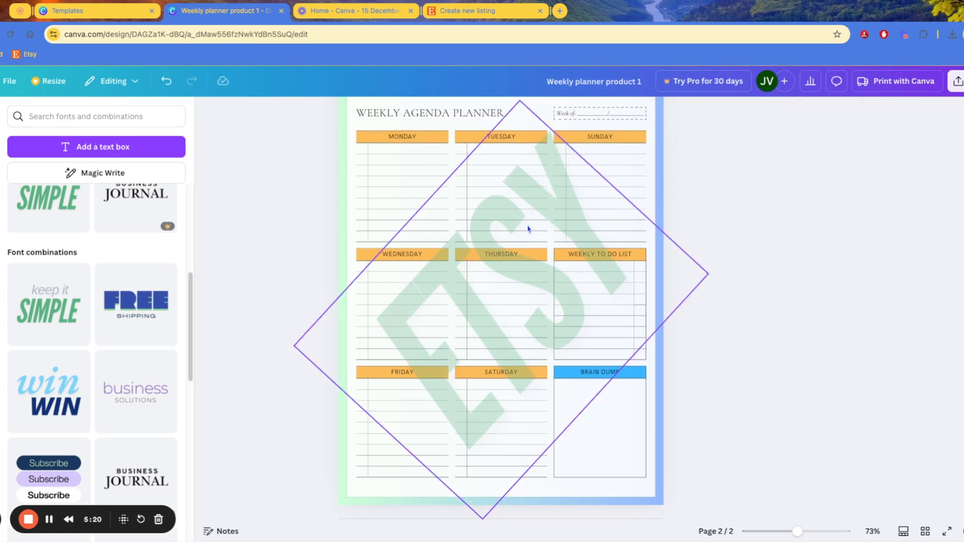
pyautogui.scroll(2, 607, 273)
pyautogui.scroll(-2, 553, 310)
pyautogui.scroll(2, 758, 233)
pyautogui.scroll(-2, 747, 291)
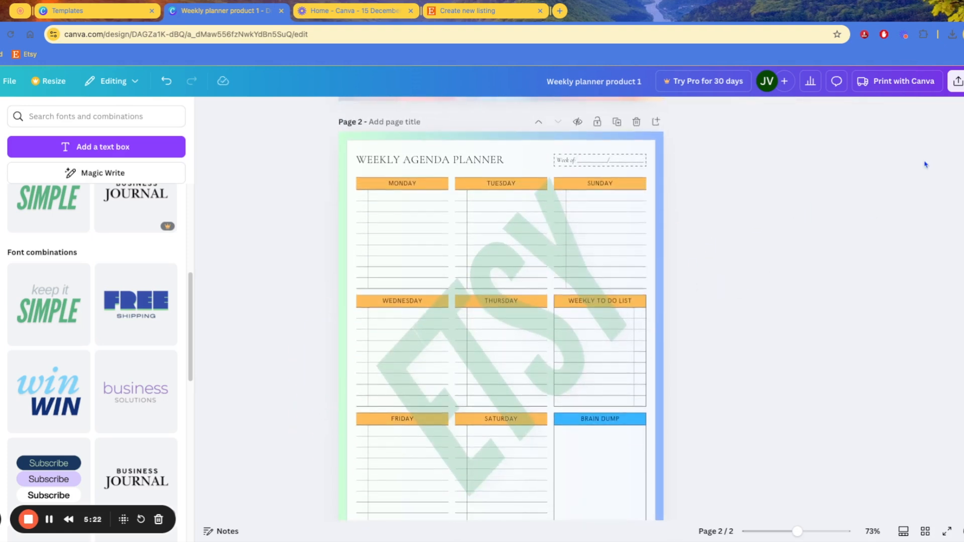
# Export only Page 2 of the planner as a PDF Print download
pyautogui.click(957, 81)
pyautogui.click(806, 301)
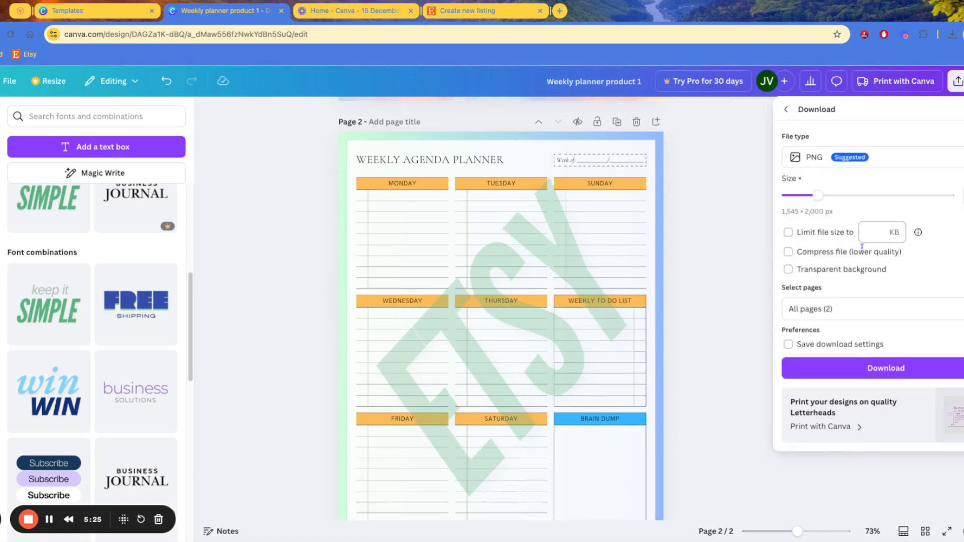
pyautogui.click(829, 158)
pyautogui.click(846, 288)
pyautogui.click(827, 250)
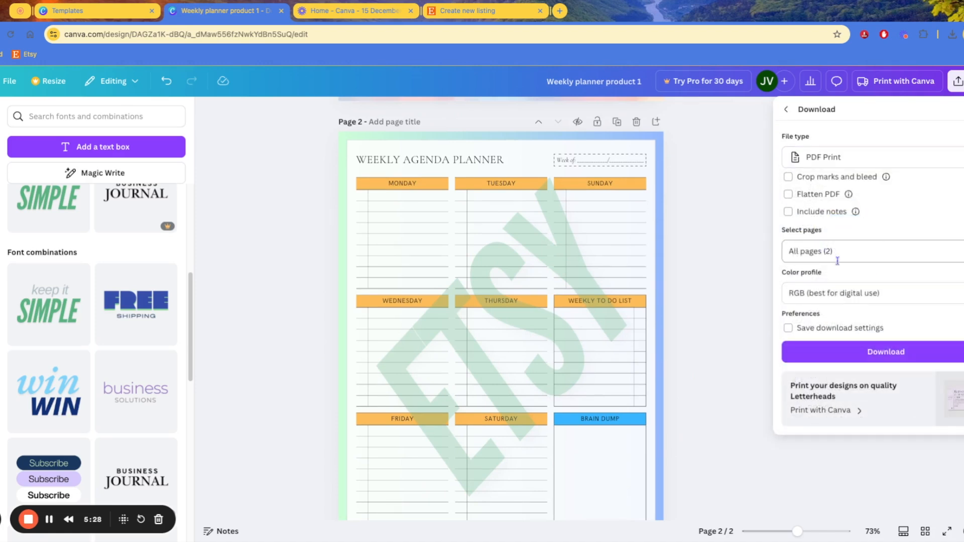
pyautogui.click(855, 294)
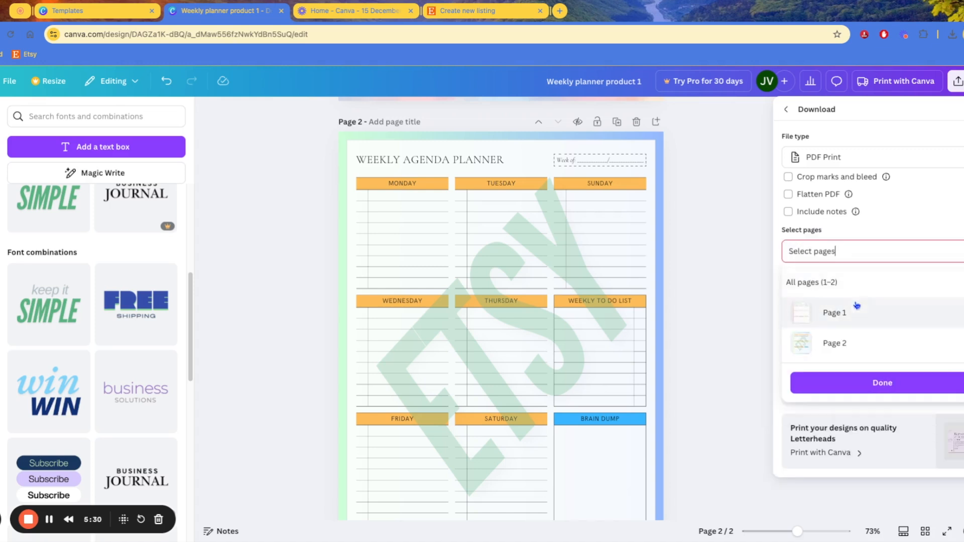
pyautogui.click(850, 344)
pyautogui.click(872, 385)
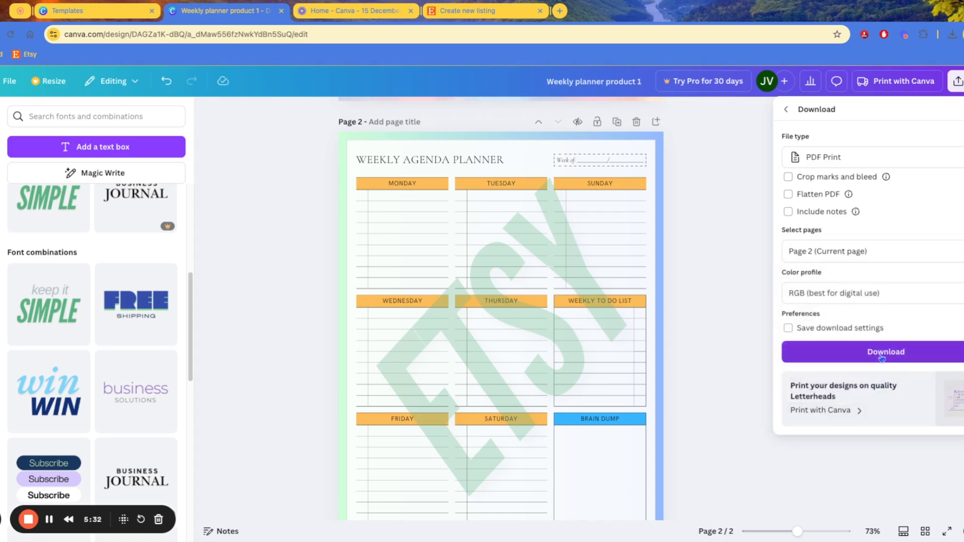
pyautogui.click(874, 351)
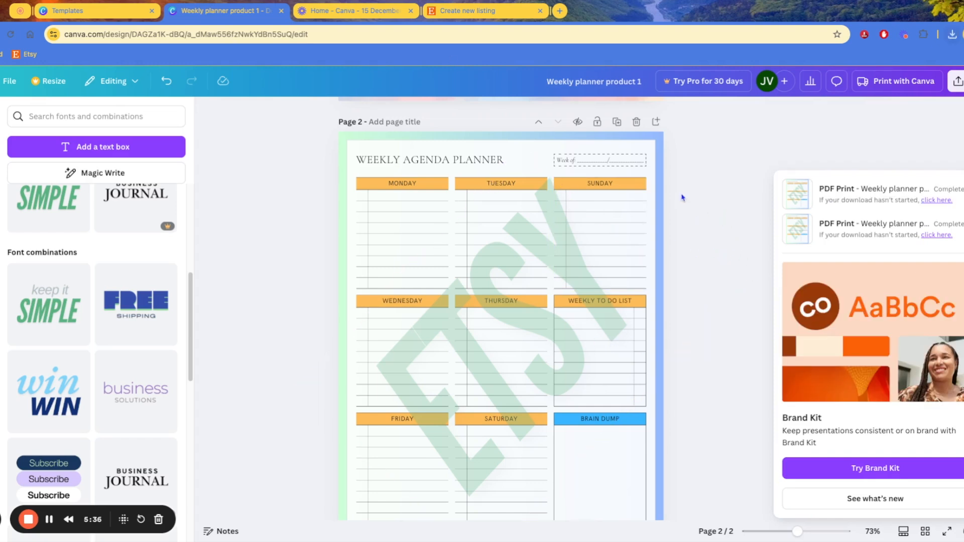
# Drop the planner PDF into the Etsy listing's Photos and video area, which rejects the format
pyautogui.click(456, 15)
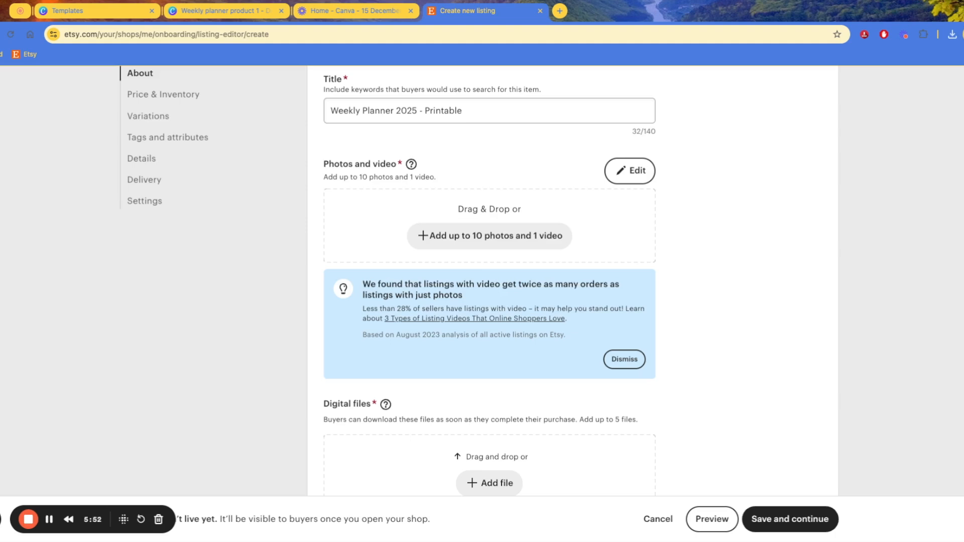
pyautogui.scroll(3, 591, 290)
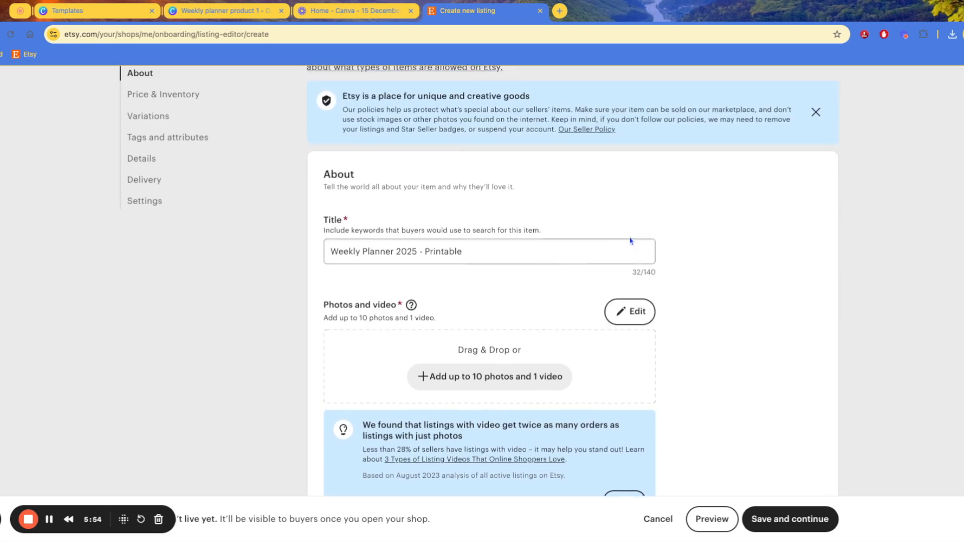
pyautogui.scroll(2, 638, 256)
pyautogui.scroll(-5, 647, 265)
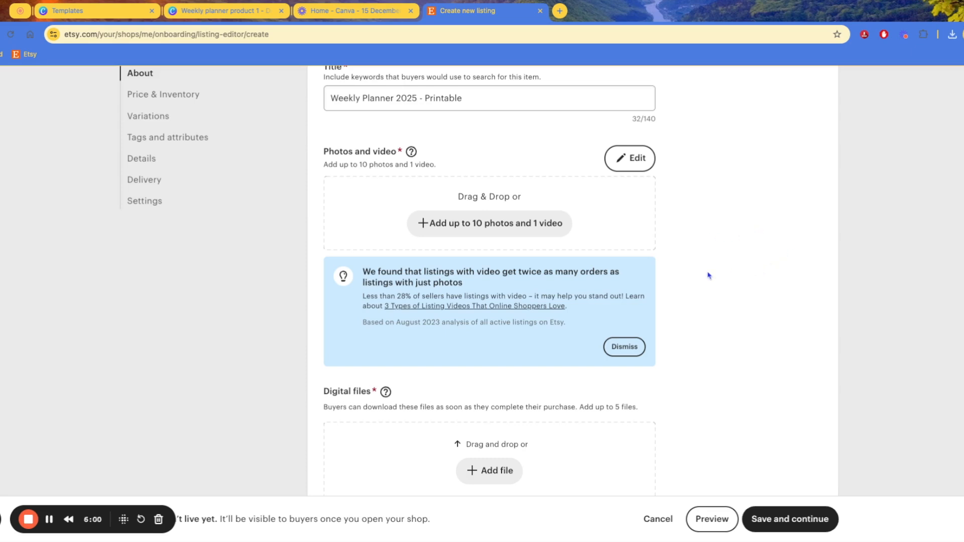
pyautogui.moveTo(692, 268); pyautogui.dragTo(814, 282)
pyautogui.click(714, 315)
pyautogui.moveTo(950, 528); pyautogui.dragTo(489, 213)
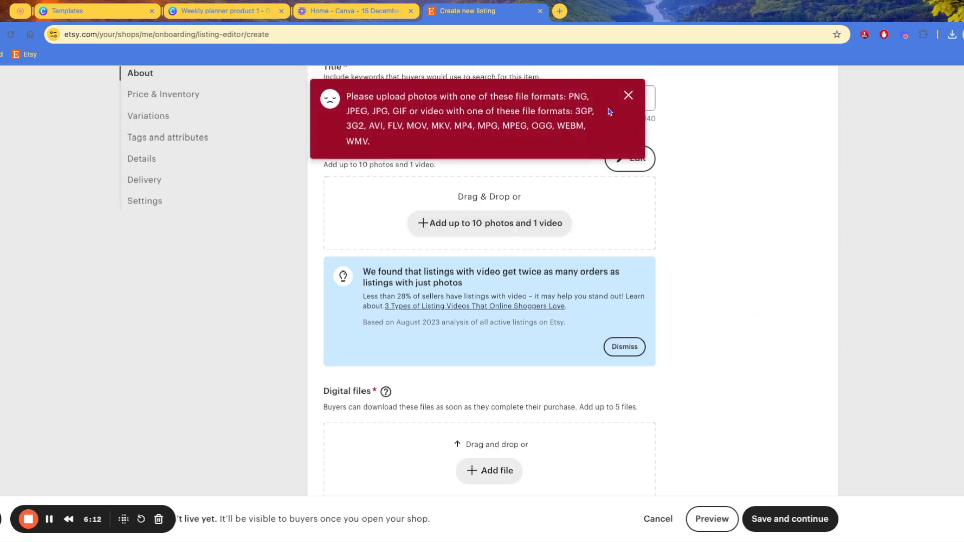
# Dismiss Etsy's format error and download the Canva planner page as a PNG
pyautogui.click(629, 96)
pyautogui.click(222, 15)
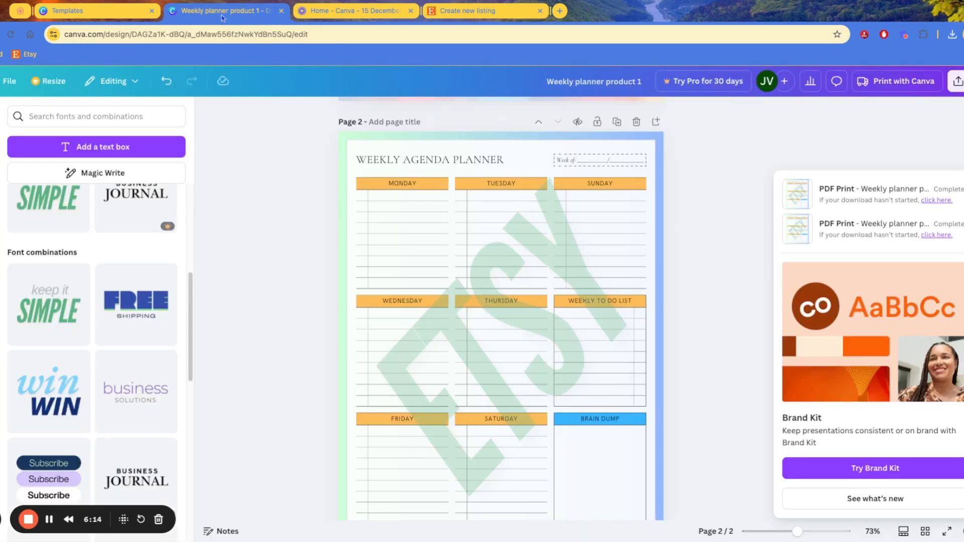
pyautogui.click(957, 81)
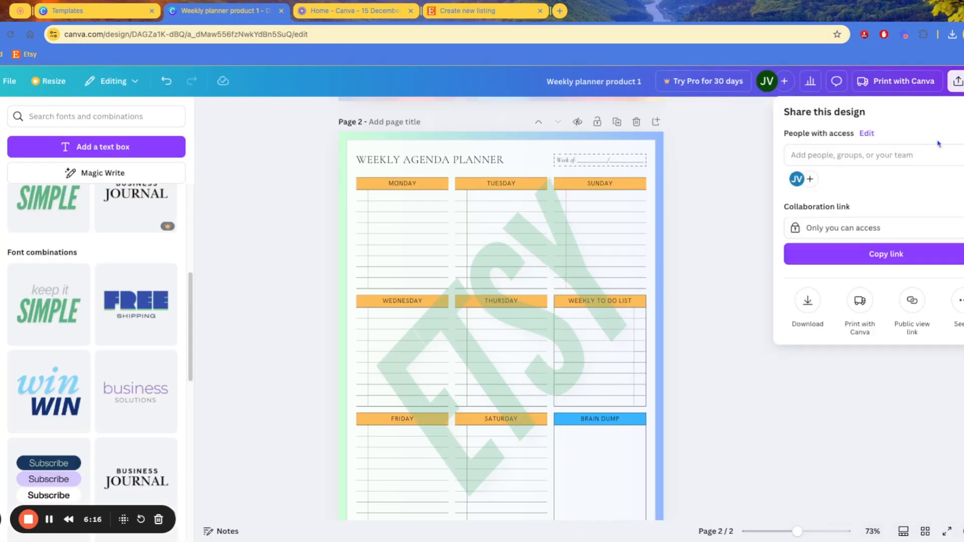
pyautogui.click(808, 301)
pyautogui.click(849, 368)
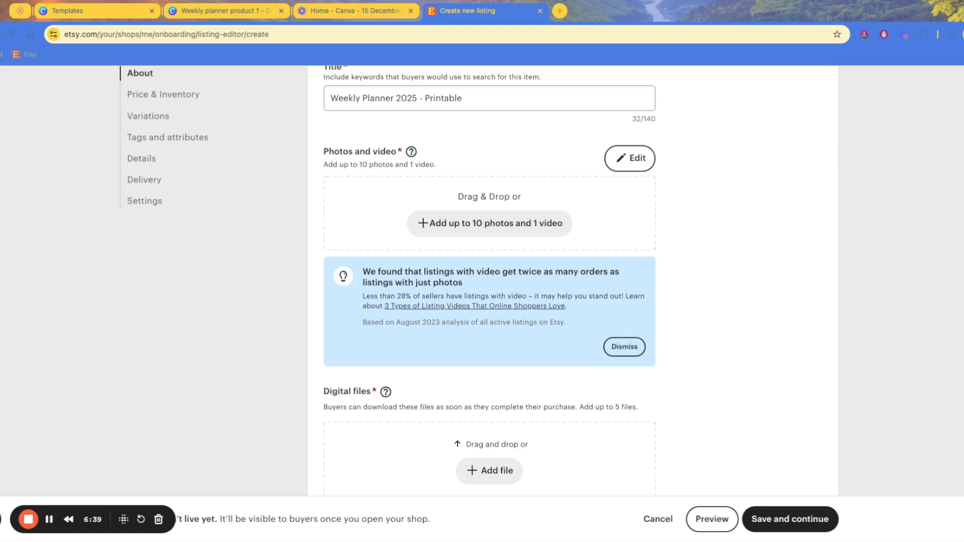
# Add the planner PNG as a listing photo and adjust its thumbnail crop
pyautogui.moveTo(490, 213); pyautogui.dragTo(498, 221)
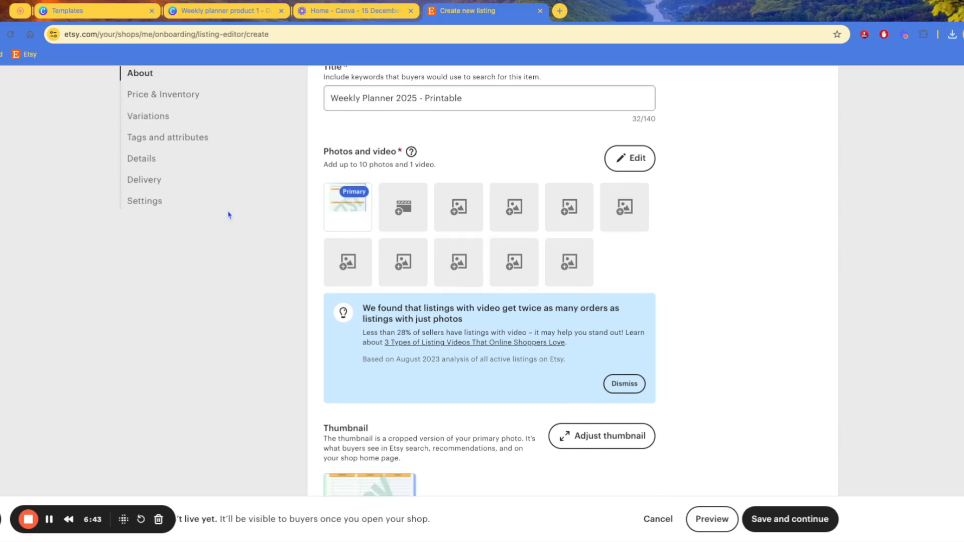
pyautogui.scroll(-4, 491, 385)
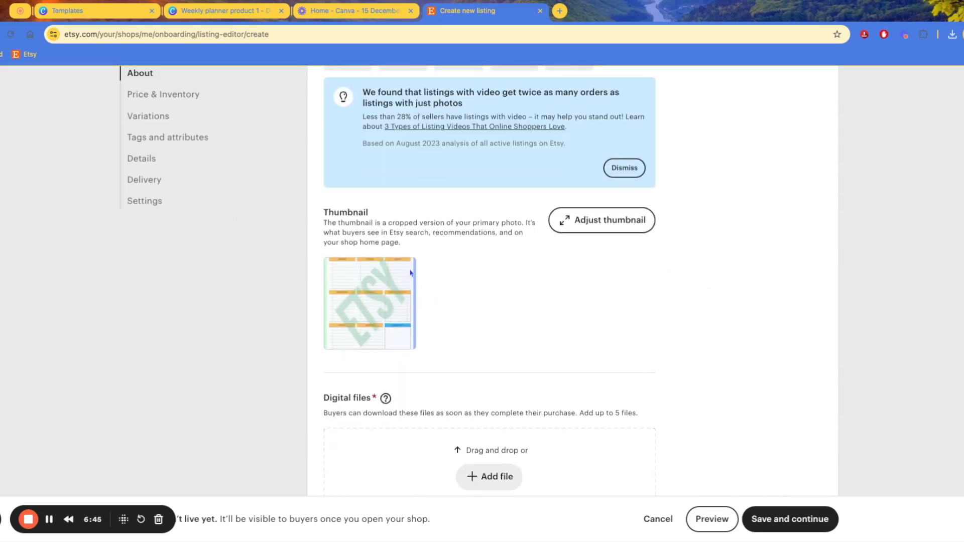
pyautogui.click(607, 227)
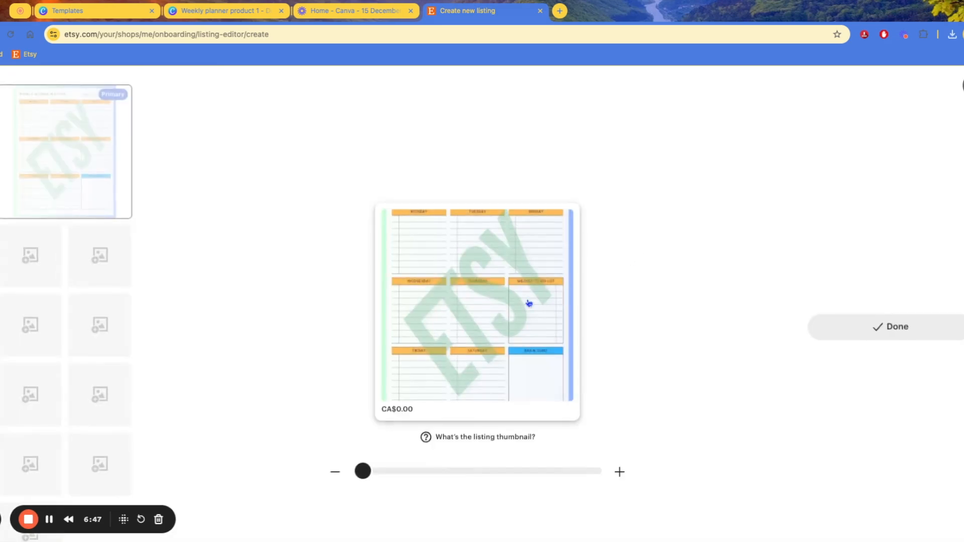
pyautogui.moveTo(363, 471)
pyautogui.mouseDown()
pyautogui.moveTo(593, 471)
pyautogui.moveTo(362, 471)
pyautogui.mouseUp()
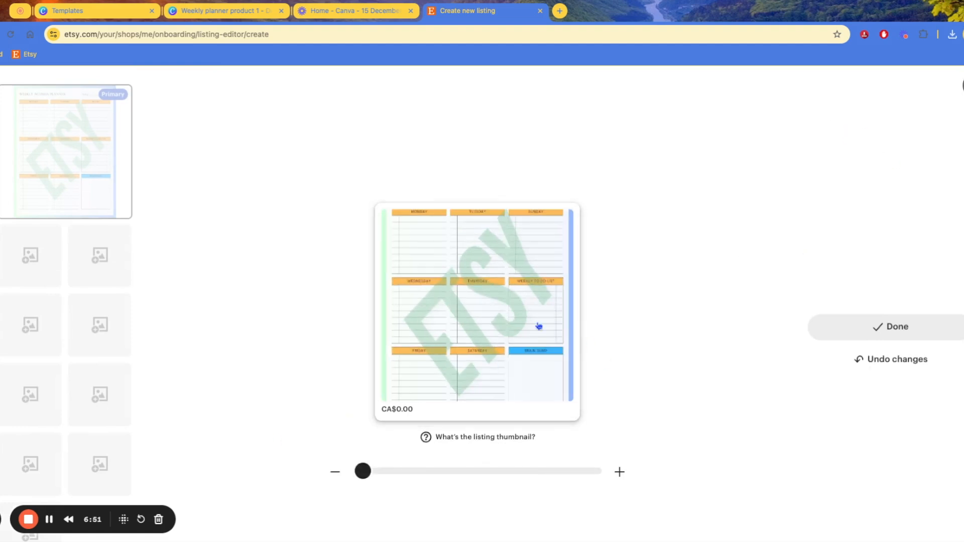
pyautogui.click(825, 337)
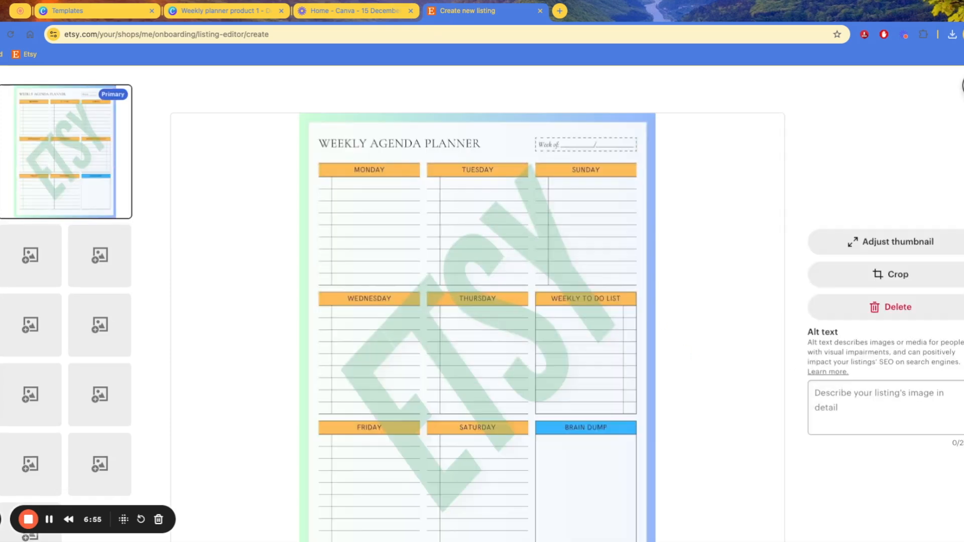
# Give the photo the alt text 'Weekly Planner Template' and apply the edits
pyautogui.click(903, 368)
pyautogui.moveTo(845, 353); pyautogui.dragTo(923, 363)
pyautogui.click(878, 405)
pyautogui.click(871, 394)
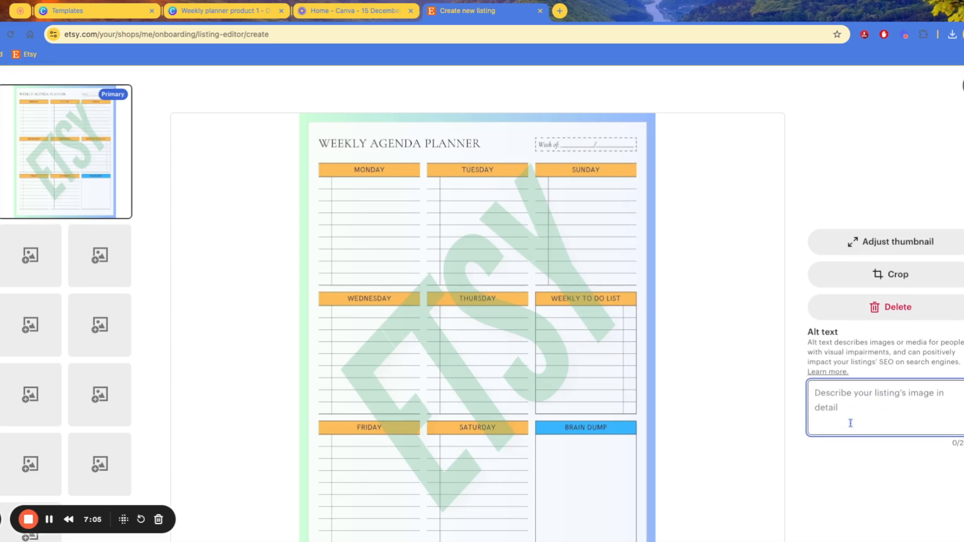
pyautogui.write('Weekly Planner Template')
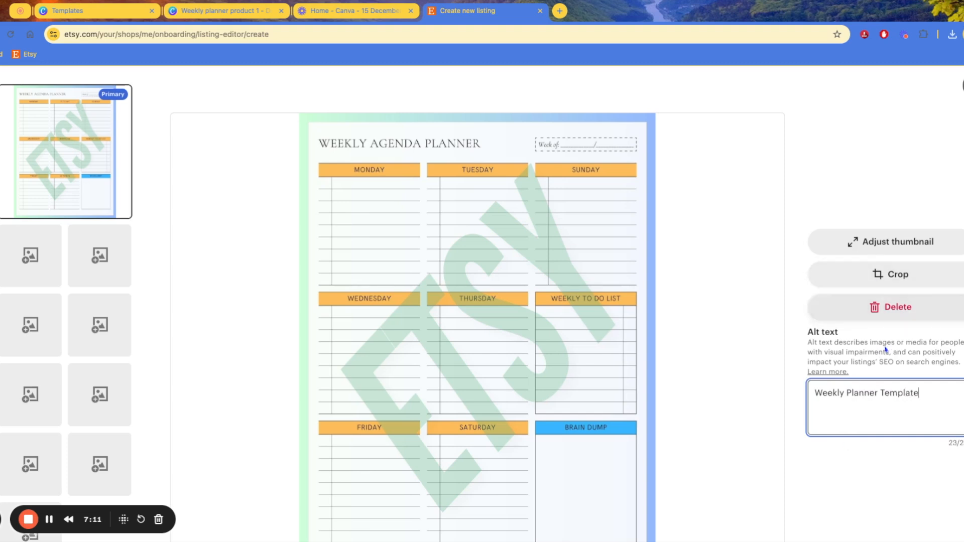
pyautogui.click(963, 85)
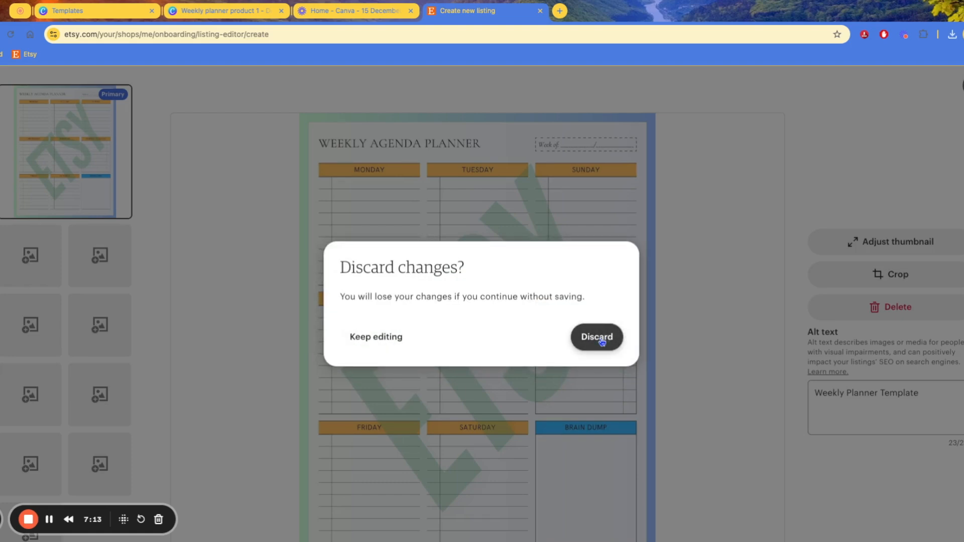
pyautogui.click(401, 341)
pyautogui.scroll(-3, 721, 367)
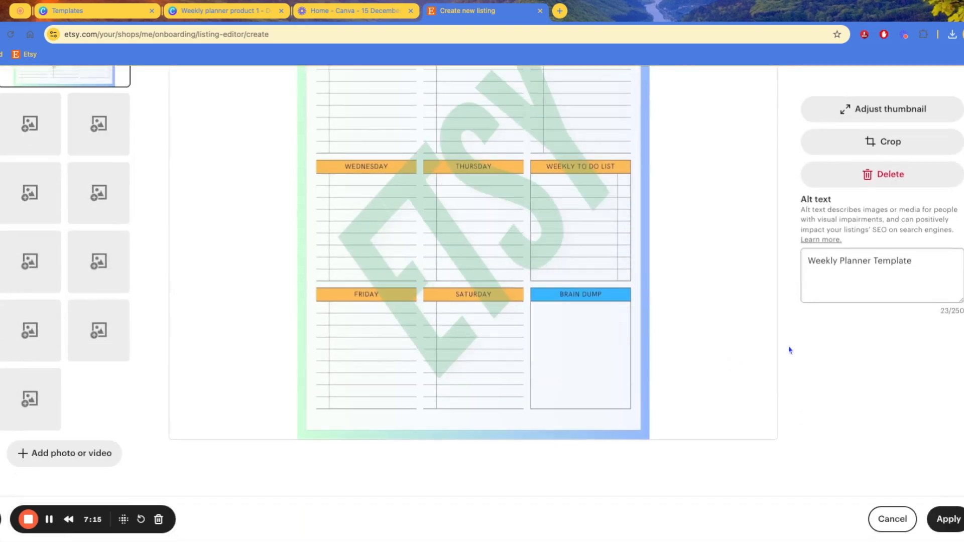
pyautogui.click(949, 522)
# Upload Weeklyplannerproduct1.pdf as the listing's downloadable digital file
pyautogui.scroll(-10, 683, 342)
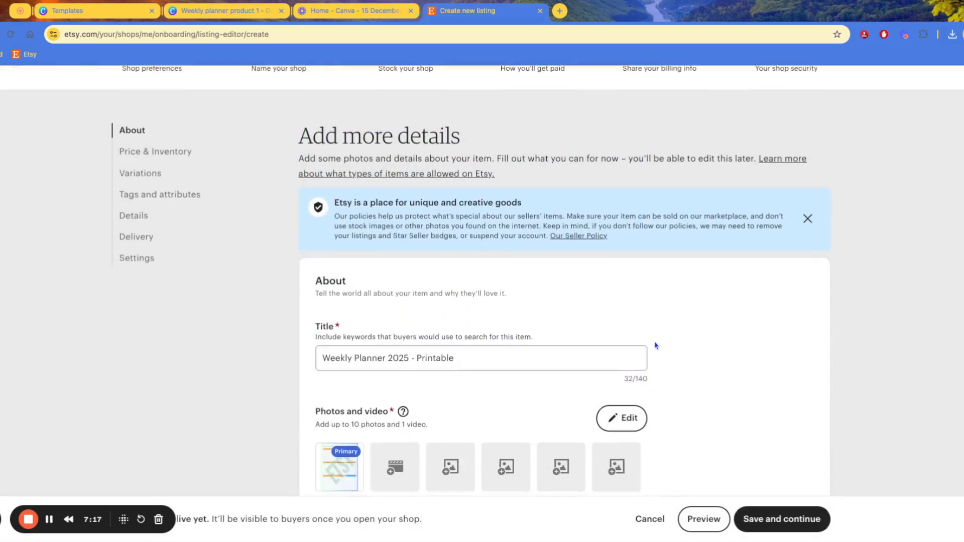
pyautogui.scroll(-4, 534, 268)
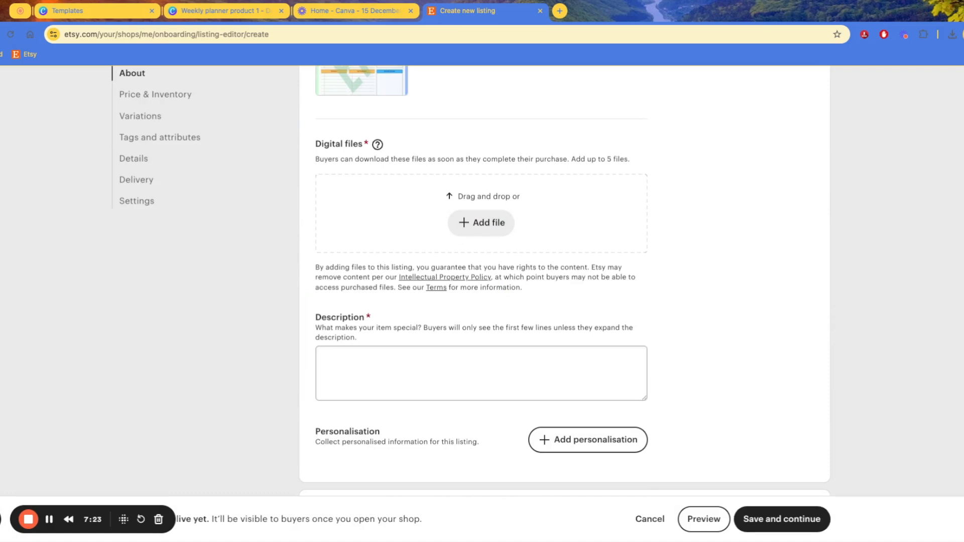
pyautogui.moveTo(603, 311); pyautogui.dragTo(515, 237)
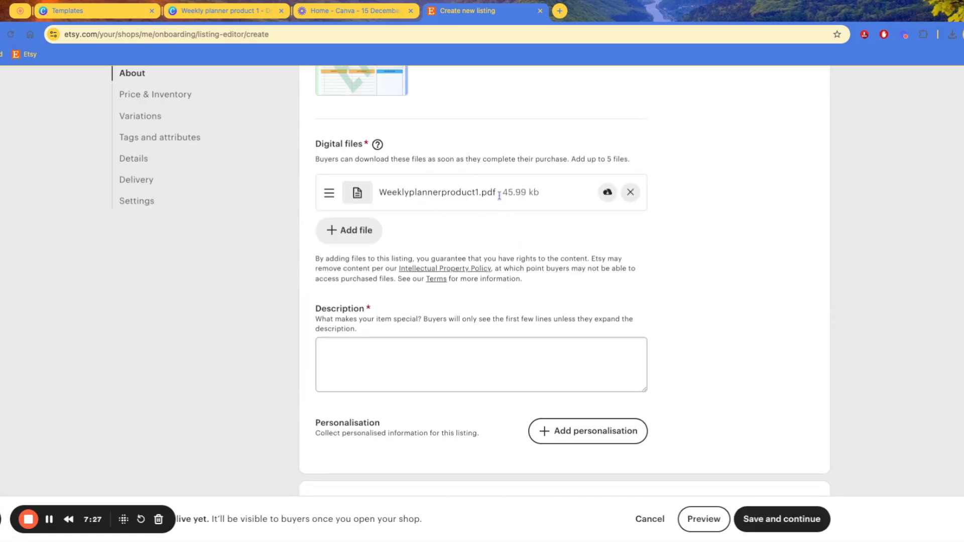
pyautogui.scroll(-3, 493, 338)
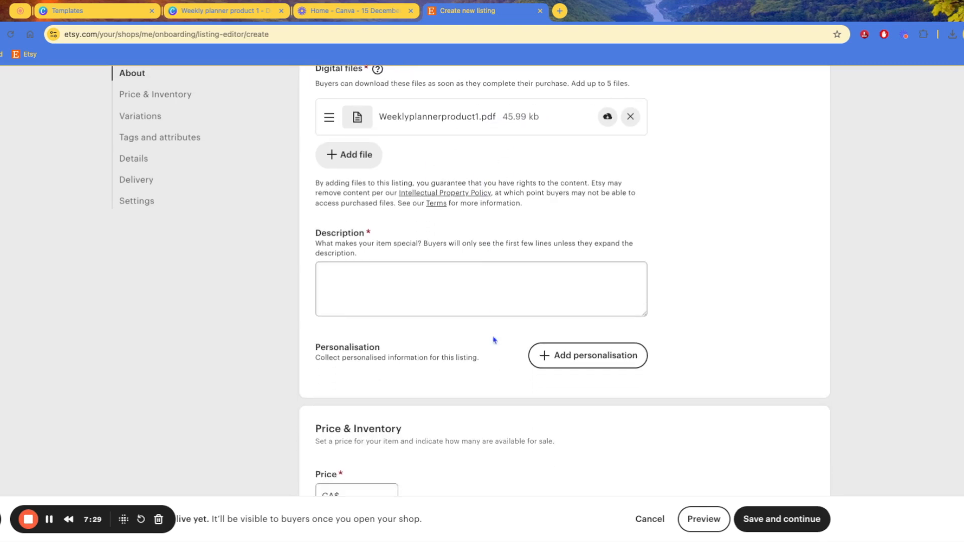
pyautogui.click(644, 217)
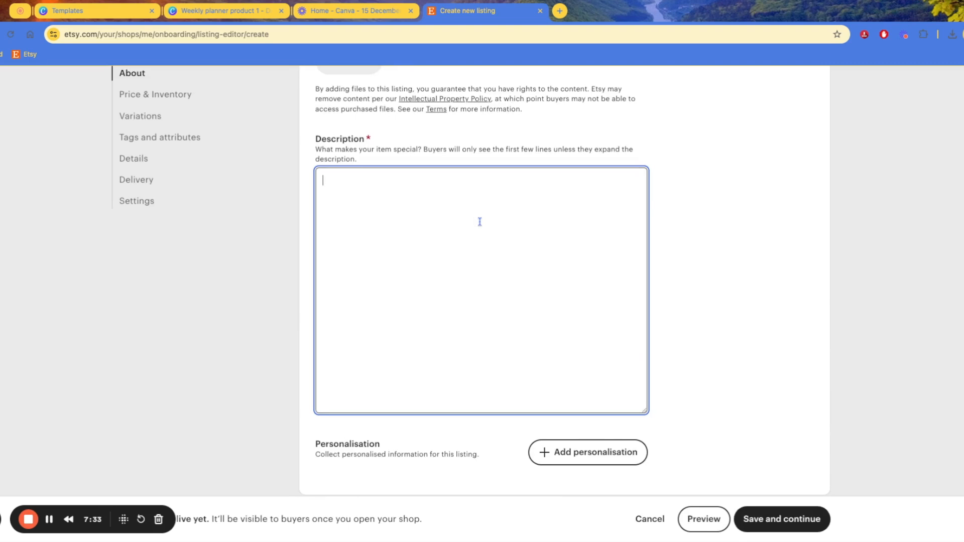
pyautogui.scroll(10, 480, 222)
pyautogui.scroll(-10, 538, 283)
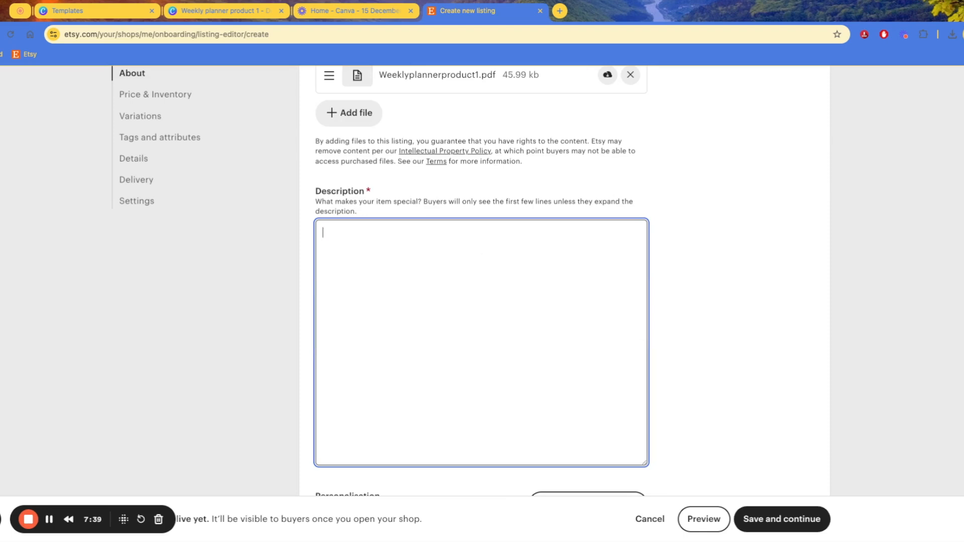
# Paste the planner description, remove the stray quote, and give 'Download and print instantly!' its own paragraph
pyautogui.click(492, 194)
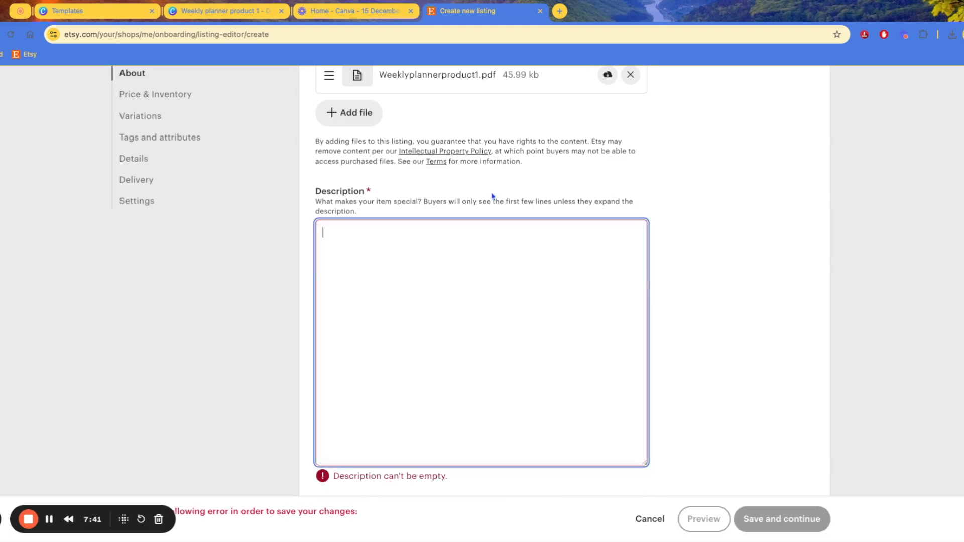
pyautogui.click(668, 293)
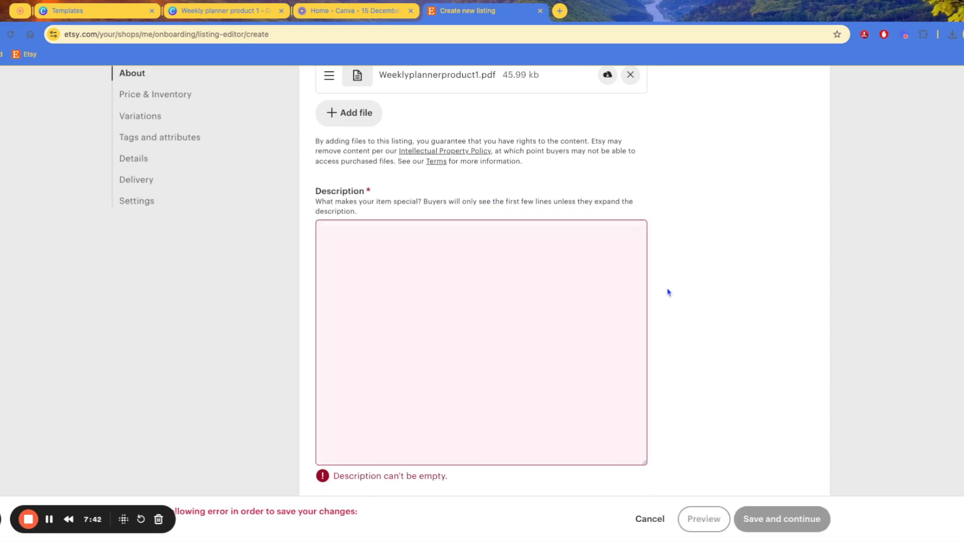
pyautogui.click(580, 302)
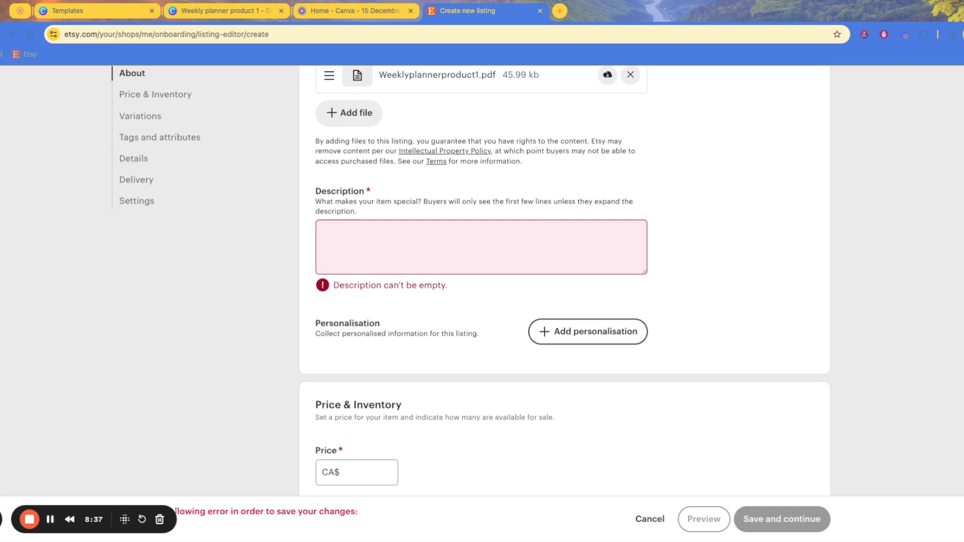
pyautogui.click(458, 244)
pyautogui.write('"Stay organized and boost your productivity with this printable Weekly Planner! Designed for anybody to help track their Week! Download and print instantly!')
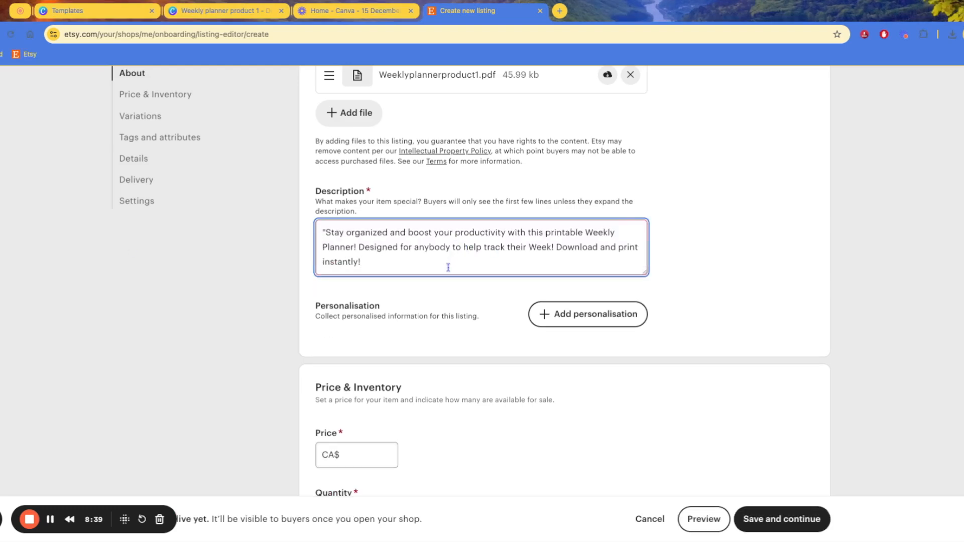
pyautogui.click(326, 232)
pyautogui.press('BackSpace')
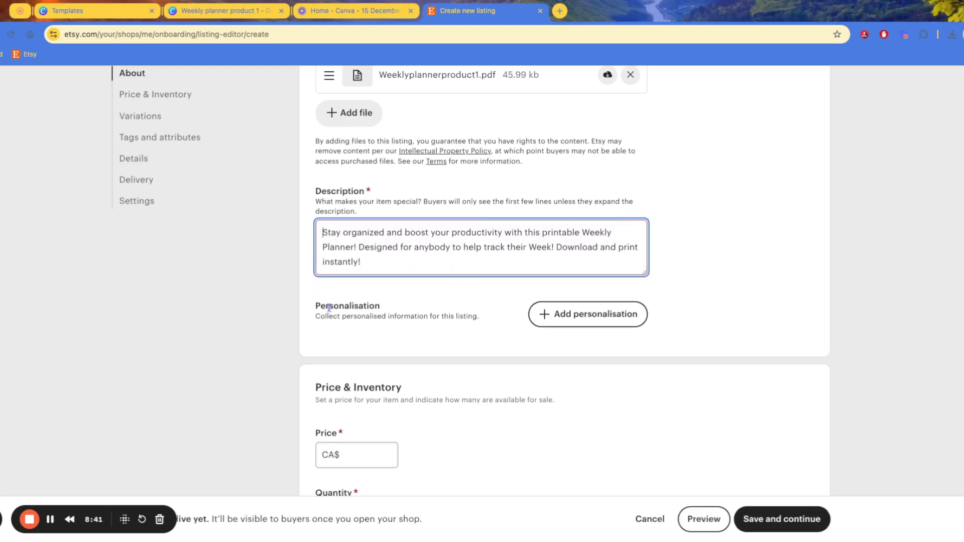
pyautogui.scroll(1, 394, 235)
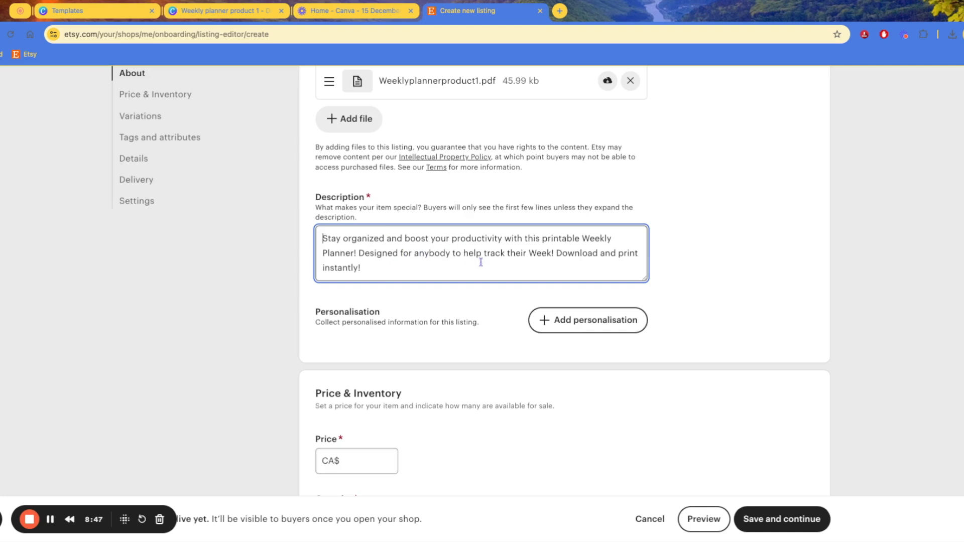
pyautogui.click(557, 256)
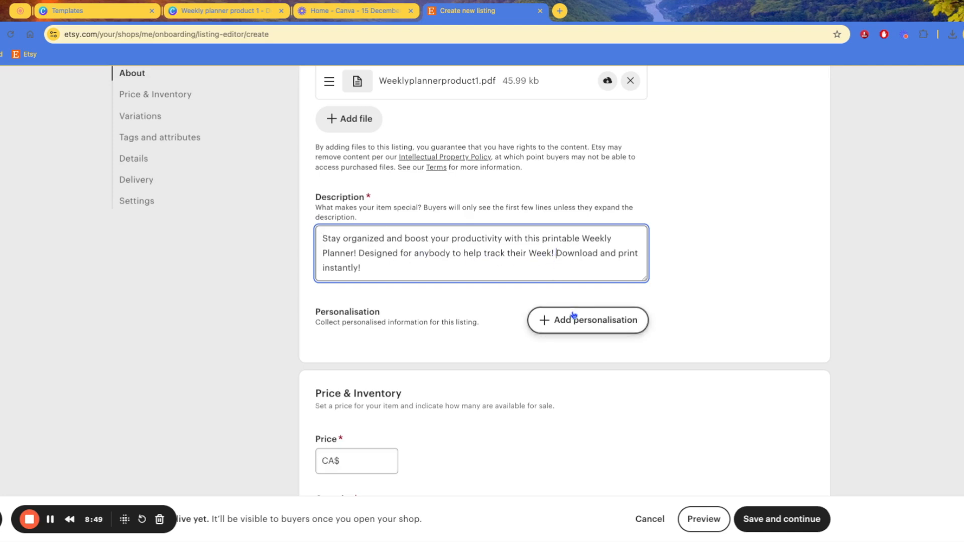
pyautogui.press('Return')
pyautogui.press('Return')
# Add a ---- divider and a 'Disclaimer:' heading below the description
pyautogui.click(508, 283)
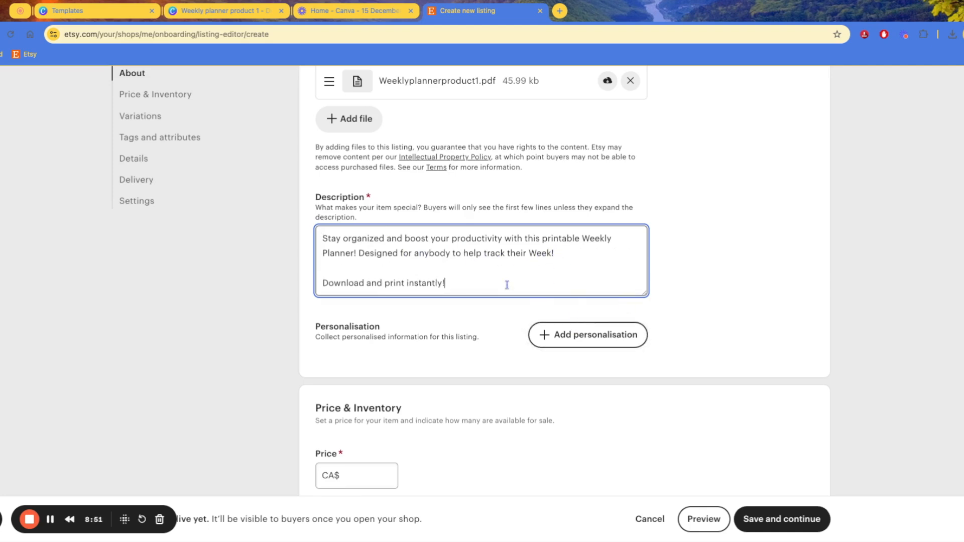
pyautogui.press('Return')
pyautogui.press('Return')
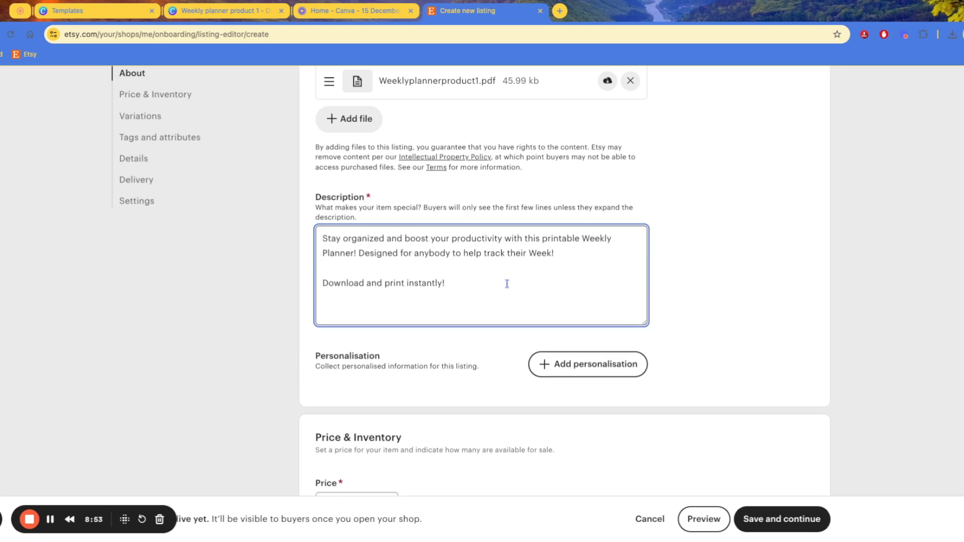
pyautogui.press('Return')
pyautogui.press('Return')
pyautogui.press('Return')
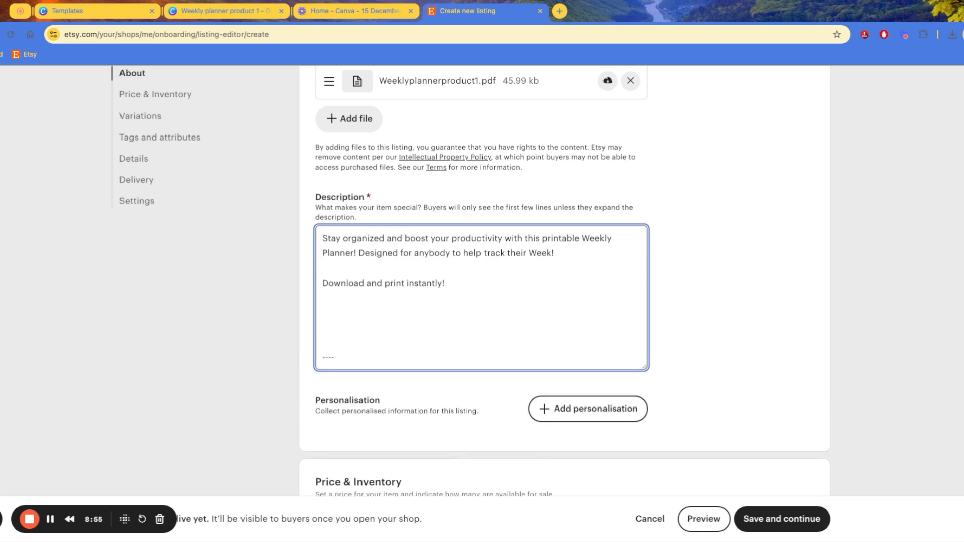
pyautogui.write('----')
pyautogui.press('Return')
pyautogui.write('Stor')
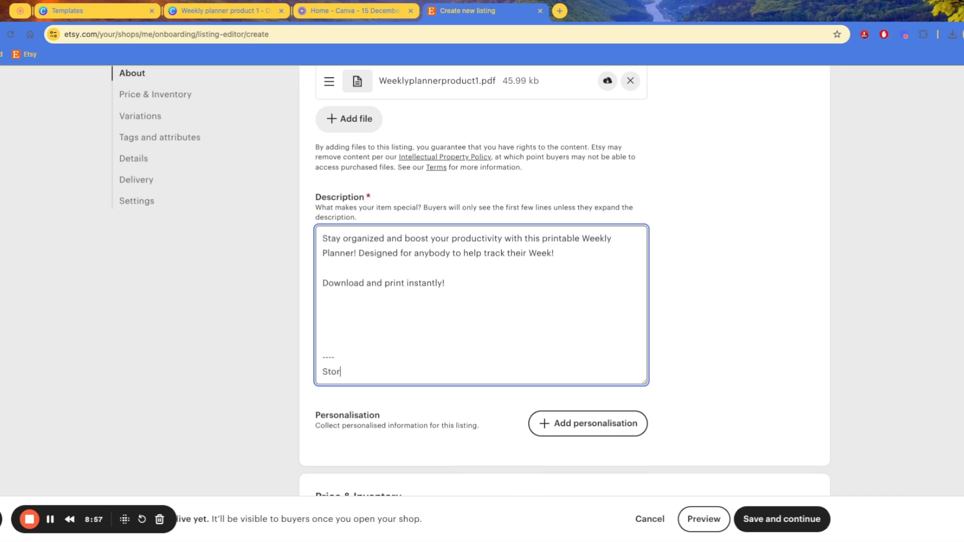
pyautogui.press('BackSpace')
pyautogui.press('BackSpace')
pyautogui.press('BackSpace')
pyautogui.write('In thi')
pyautogui.press('BackSpace')
pyautogui.press('BackSpace')
pyautogui.press('BackSpace')
pyautogui.press('BackSpace')
pyautogui.press('BackSpace')
pyautogui.press('BackSpace')
pyautogui.press('BackSpace')
pyautogui.write('Disclaimer:')
pyautogui.press('Return')
# Write 'This is a Digital download', correcting 'digitl', then begin 'In order to download this'
pyautogui.write('Thisis')
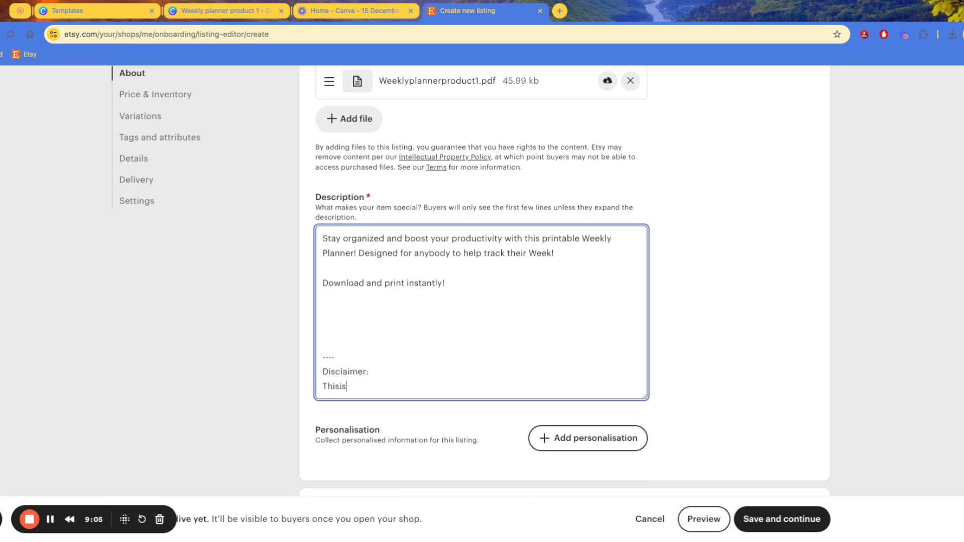
pyautogui.press('BackSpace')
pyautogui.press('BackSpace')
pyautogui.write('is a digitl download')
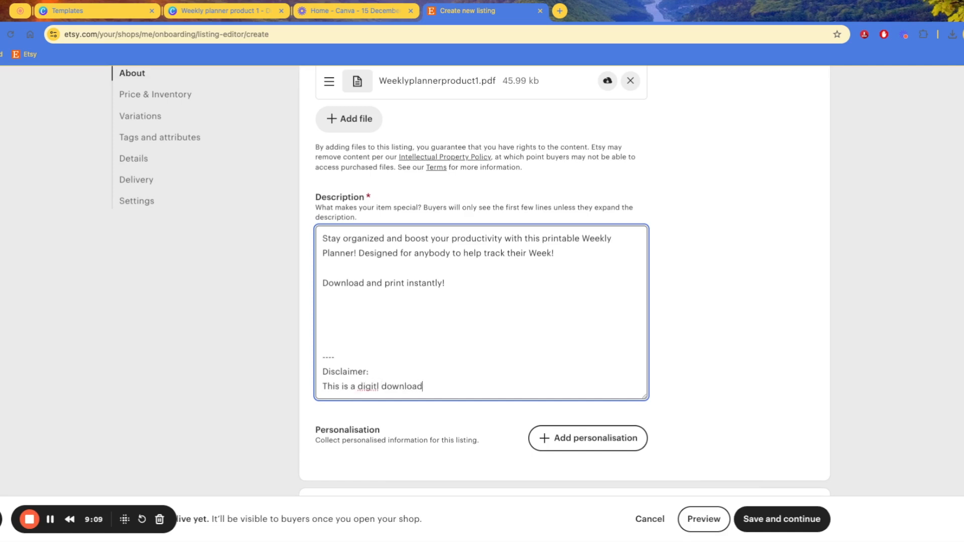
pyautogui.doubleClick(368, 387)
pyautogui.write('Digital')
pyautogui.click(461, 394)
pyautogui.press('Return')
pyautogui.press('Return')
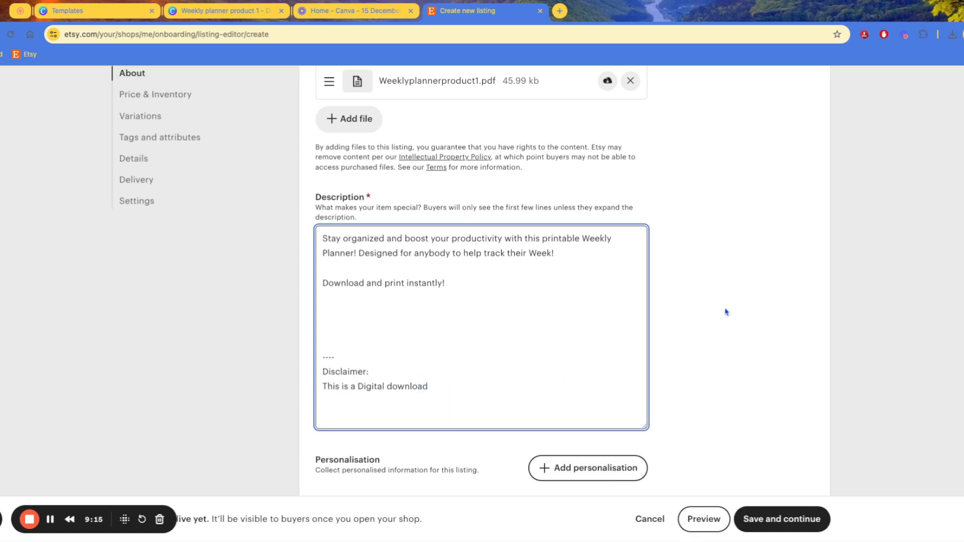
pyautogui.scroll(-3, 728, 312)
pyautogui.scroll(1, 728, 312)
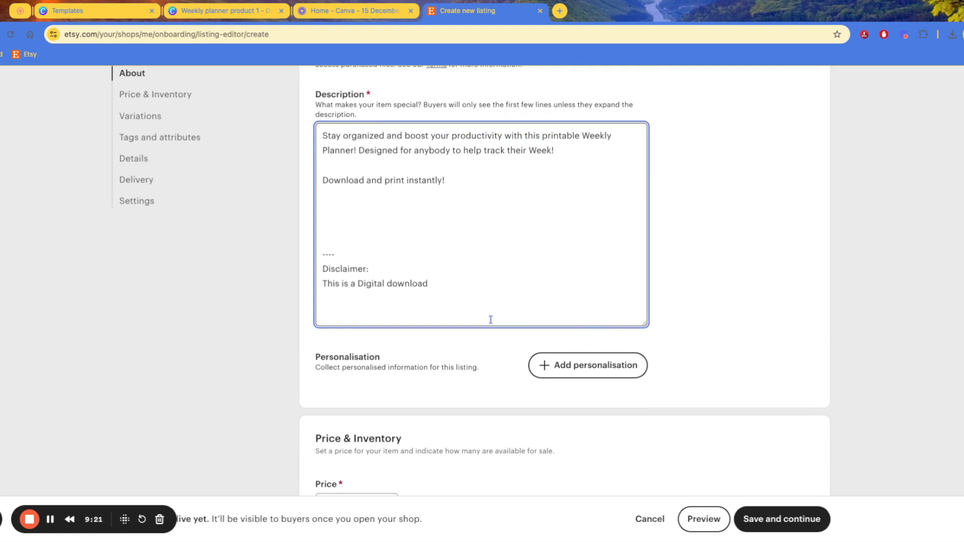
pyautogui.press('Return')
pyautogui.write('In order to download thi')
pyautogui.click(702, 240)
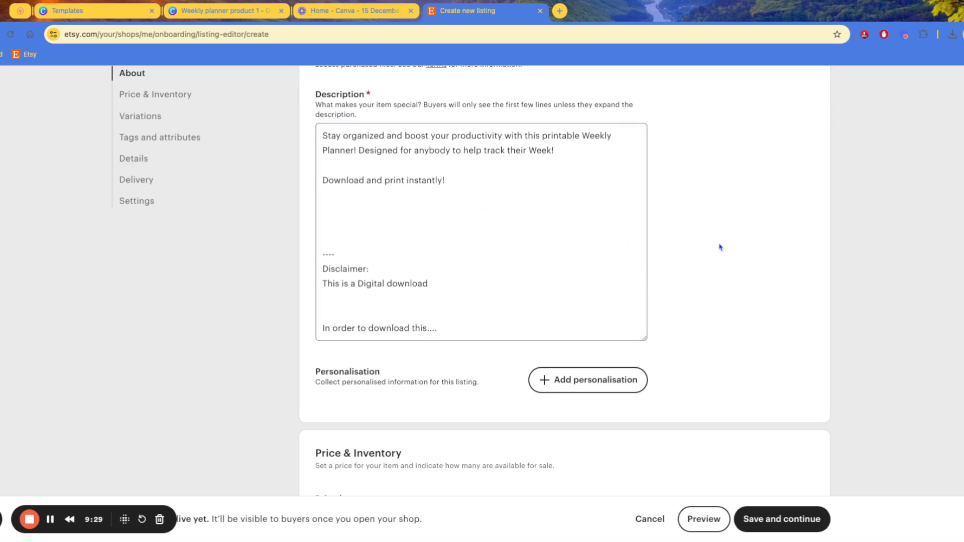
pyautogui.scroll(-3, 680, 279)
pyautogui.scroll(-1, 665, 277)
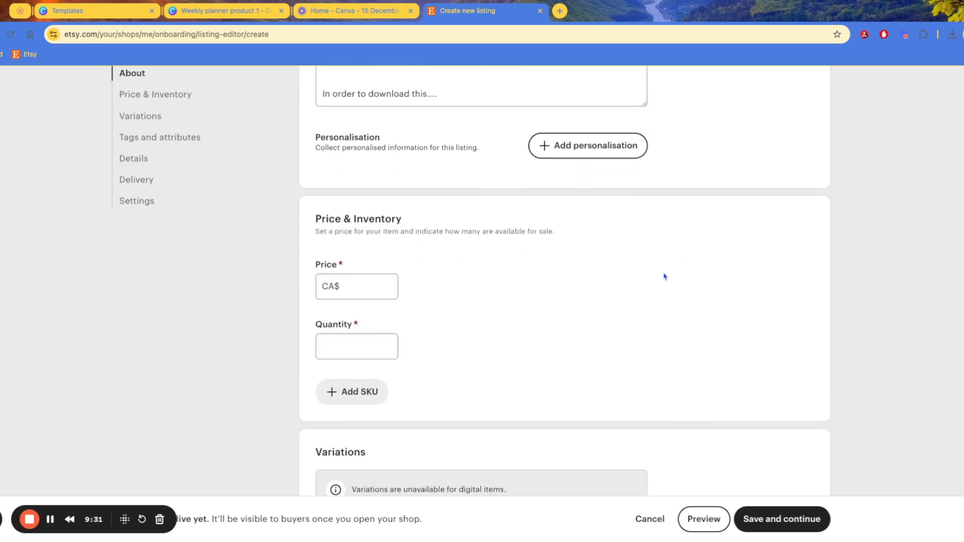
pyautogui.scroll(-1, 603, 284)
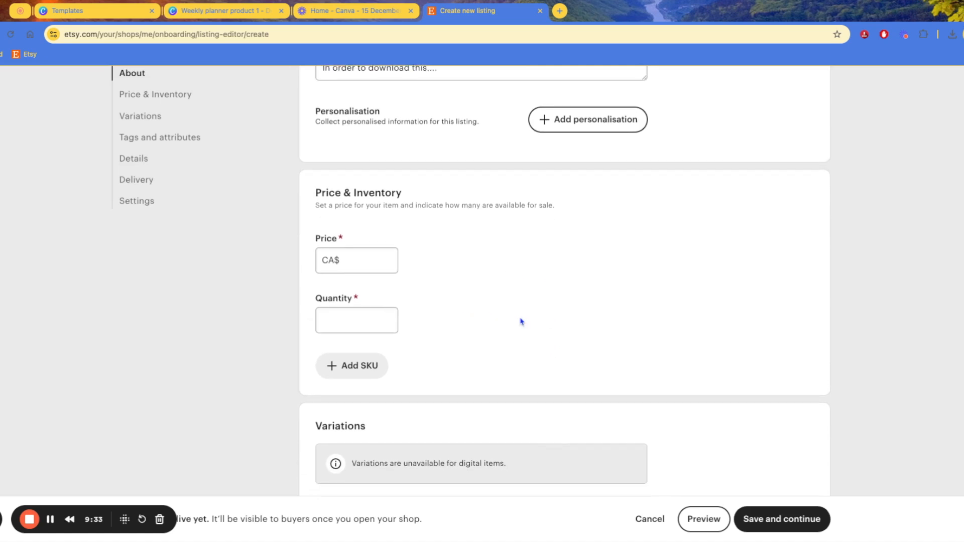
pyautogui.scroll(-1, 482, 314)
pyautogui.scroll(-1, 423, 215)
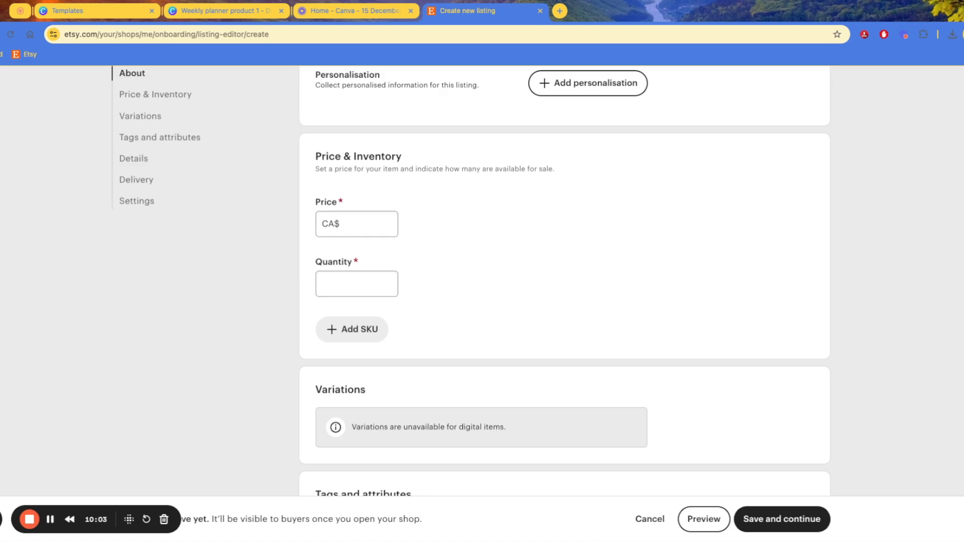
# Enter a price of CA$ 4.99 and review the CA$3.94 estimated profit breakdown
pyautogui.click(396, 222)
pyautogui.write('4.99')
pyautogui.click(544, 281)
pyautogui.moveTo(356, 224); pyautogui.dragTo(330, 223)
pyautogui.click(406, 276)
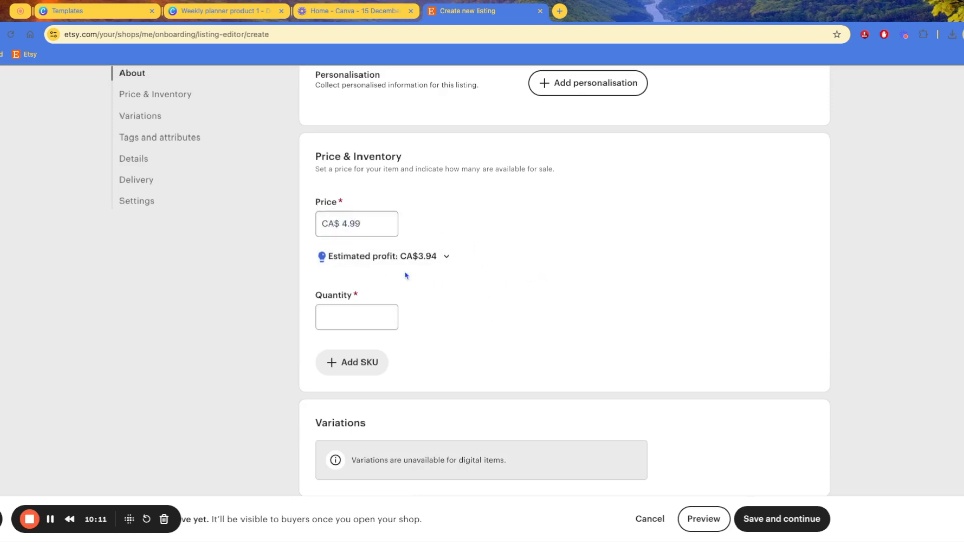
pyautogui.click(414, 265)
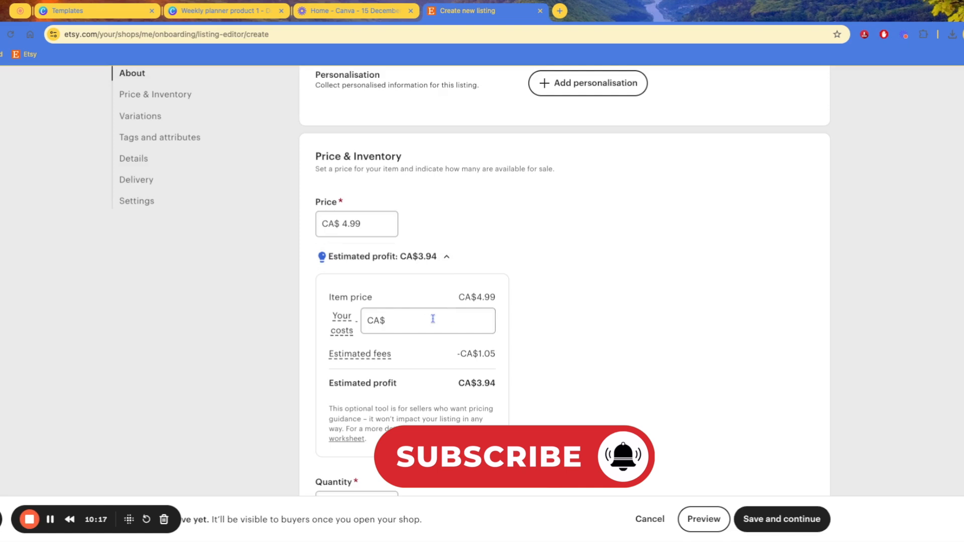
pyautogui.moveTo(458, 297); pyautogui.dragTo(498, 312)
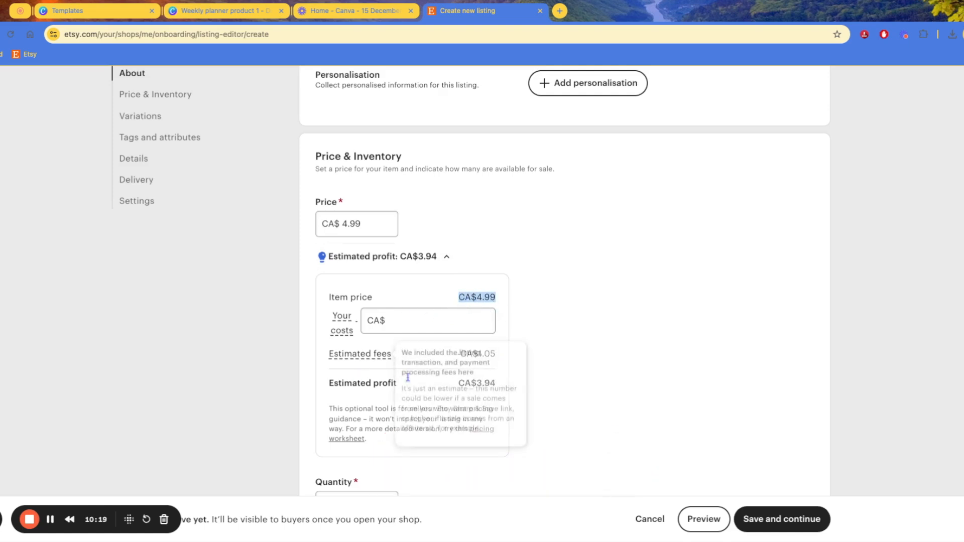
pyautogui.click(448, 262)
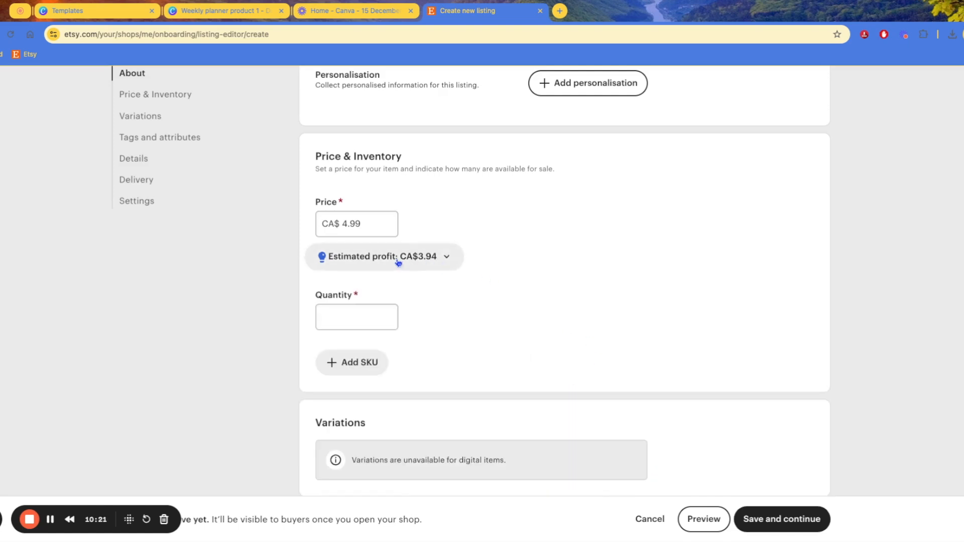
pyautogui.scroll(-1, 432, 314)
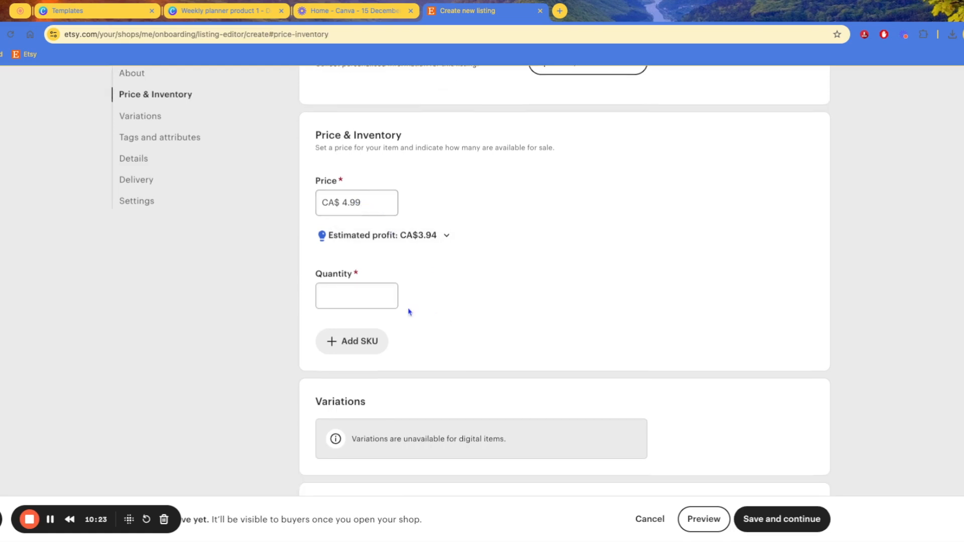
# Enter 999 in the listing's Quantity field
pyautogui.click(362, 294)
pyautogui.scroll(-3, 370, 287)
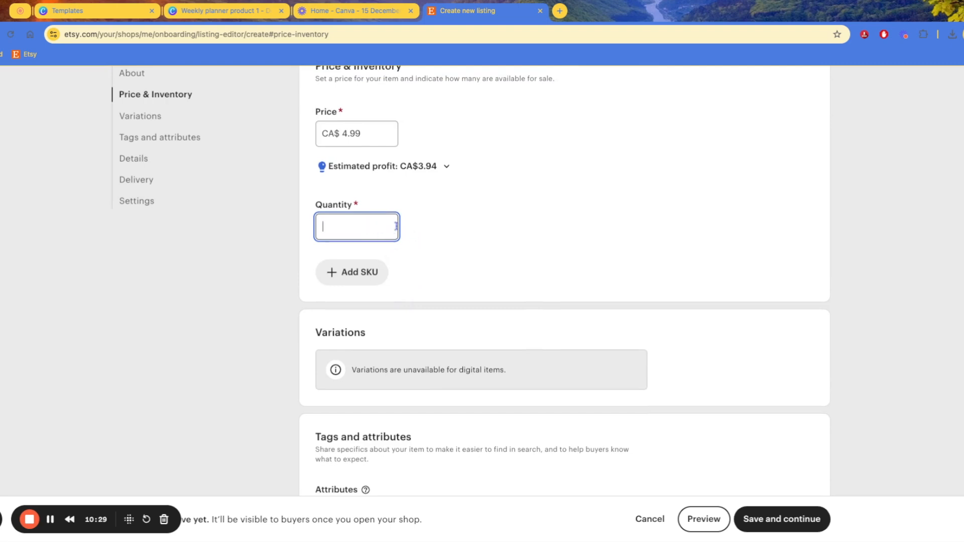
pyautogui.write('9999')
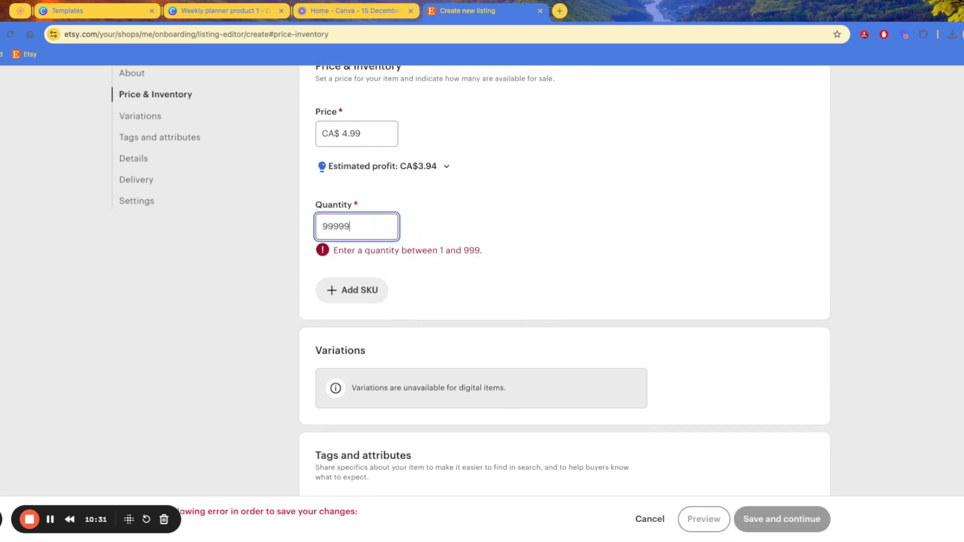
pyautogui.press('BackSpace')
pyautogui.click(421, 236)
pyautogui.scroll(2, 514, 218)
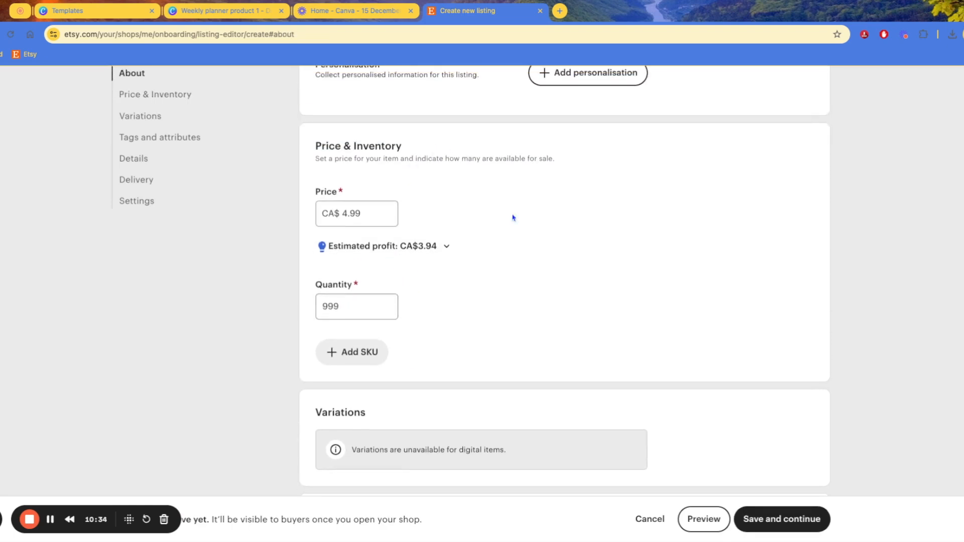
# Change the quantity to 1, then set it back to 999
pyautogui.click(358, 306)
pyautogui.doubleClick(358, 307)
pyautogui.write('1')
pyautogui.click(483, 310)
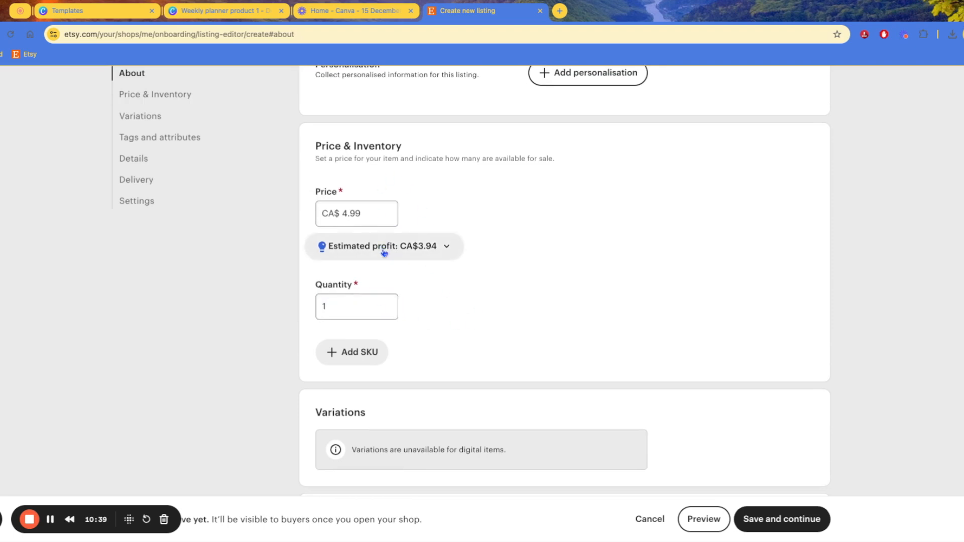
pyautogui.scroll(7, 422, 226)
pyautogui.scroll(4, 422, 219)
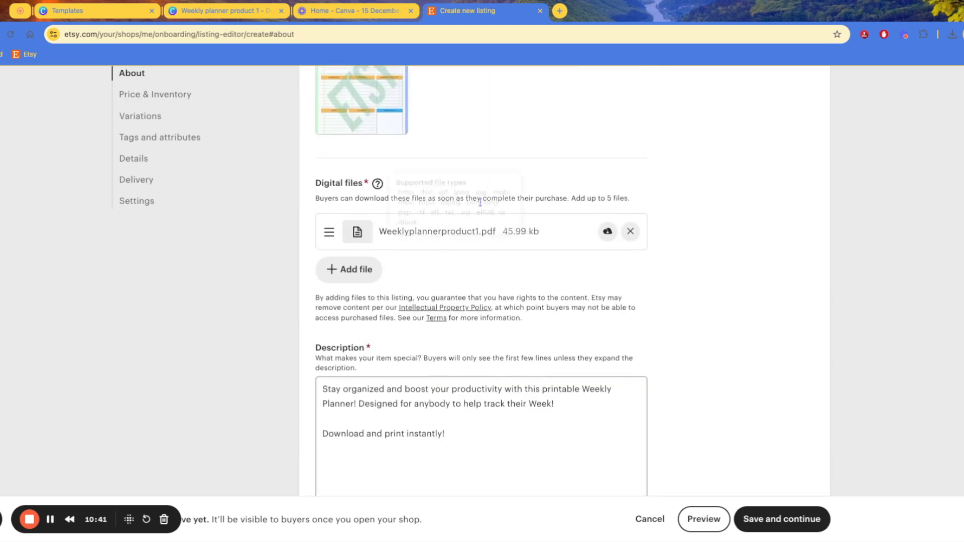
pyautogui.scroll(-2, 427, 211)
pyautogui.scroll(-9, 424, 202)
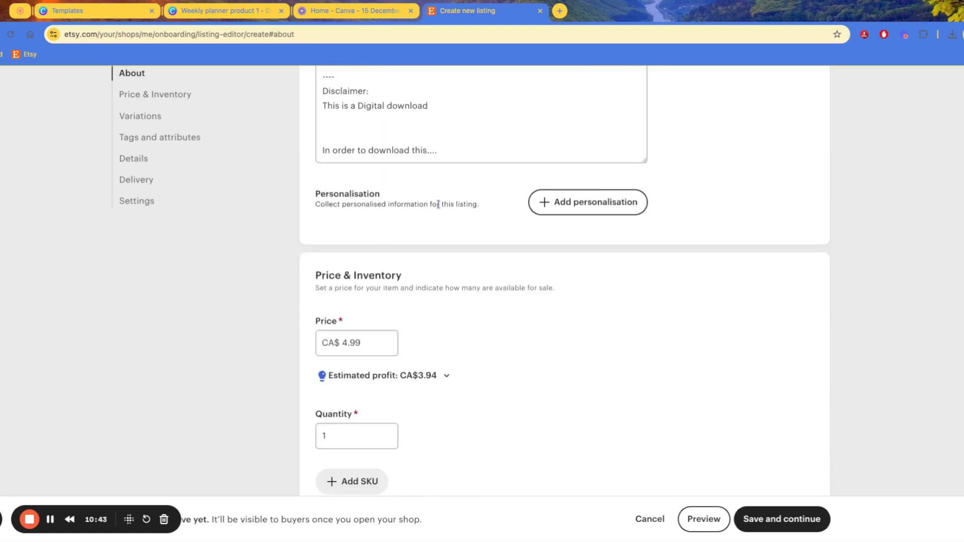
pyautogui.click(368, 344)
pyautogui.doubleClick(368, 346)
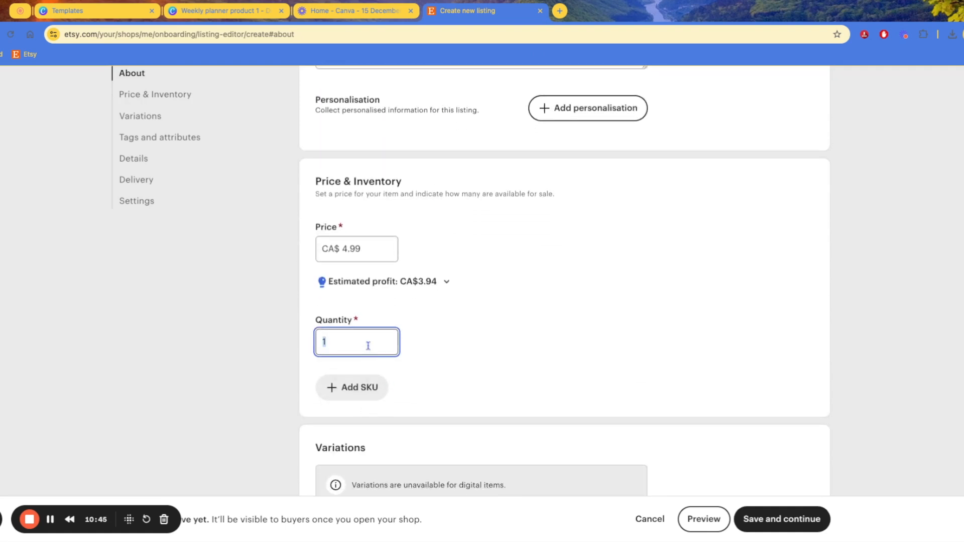
pyautogui.write('999')
pyautogui.click(443, 351)
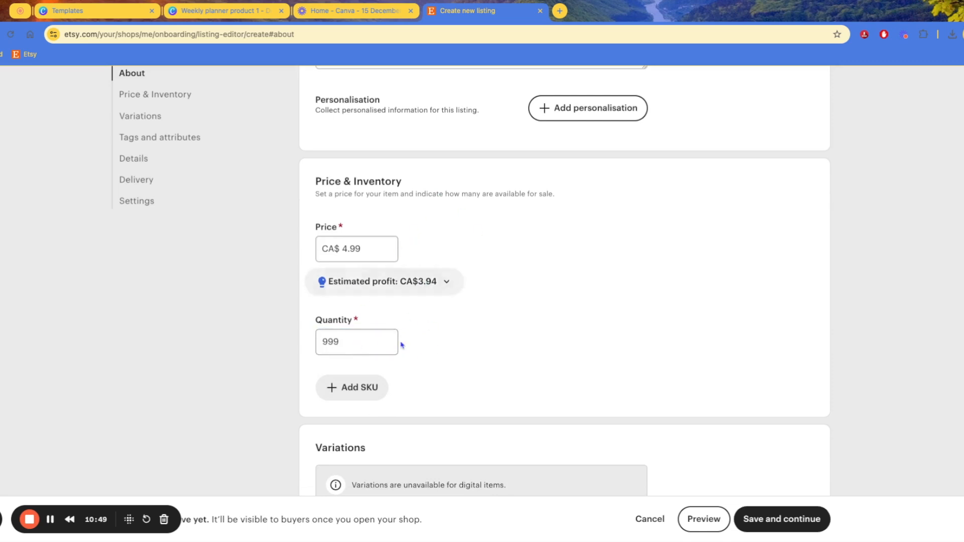
# Retype the quantity several times (1, 5, 1, 99) and review the quantity-for-sale note
pyautogui.scroll(-1, 370, 336)
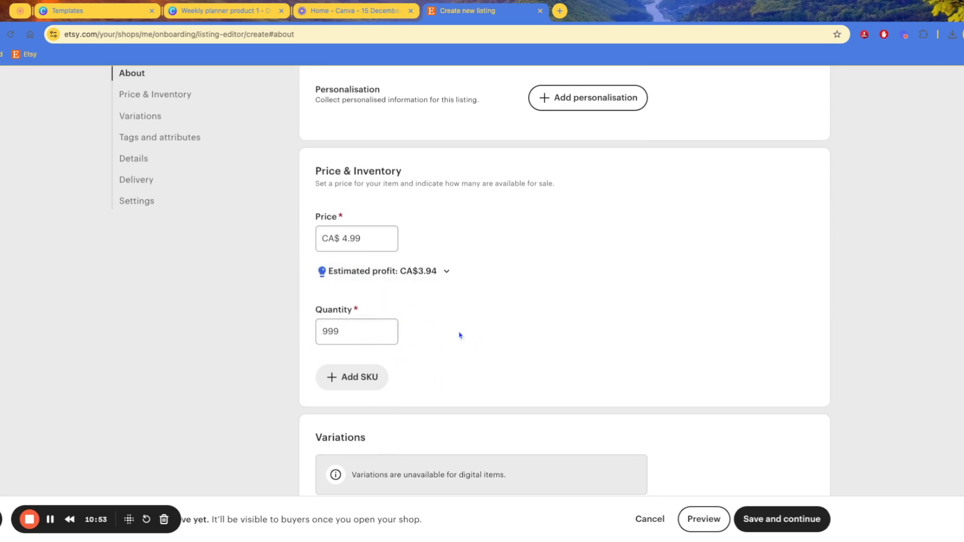
pyautogui.scroll(-1, 462, 337)
pyautogui.click(365, 317)
pyautogui.doubleClick(333, 307)
pyautogui.write('1')
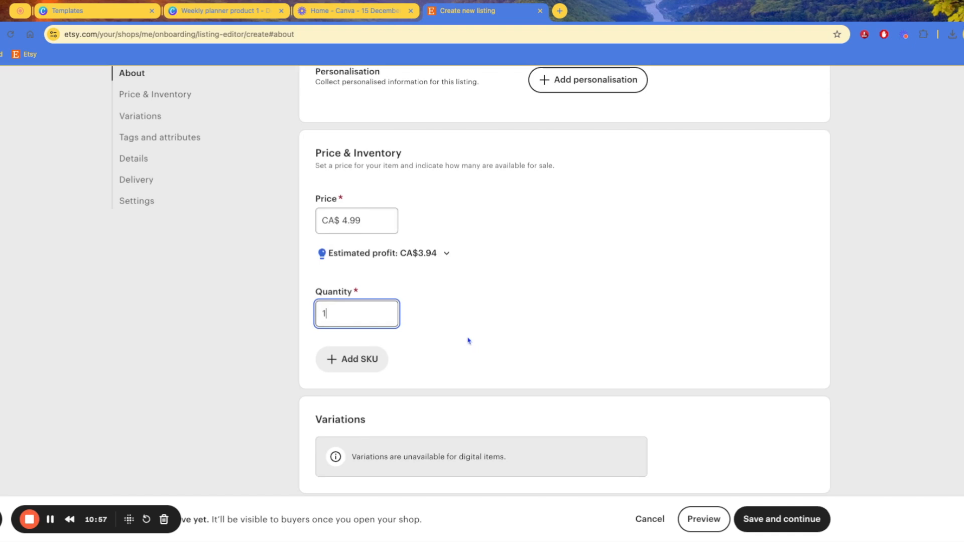
pyautogui.doubleClick(348, 311)
pyautogui.write('5')
pyautogui.click(444, 354)
pyautogui.doubleClick(349, 319)
pyautogui.write('1')
pyautogui.doubleClick(348, 315)
pyautogui.write('999')
pyautogui.moveTo(445, 166); pyautogui.dragTo(553, 165)
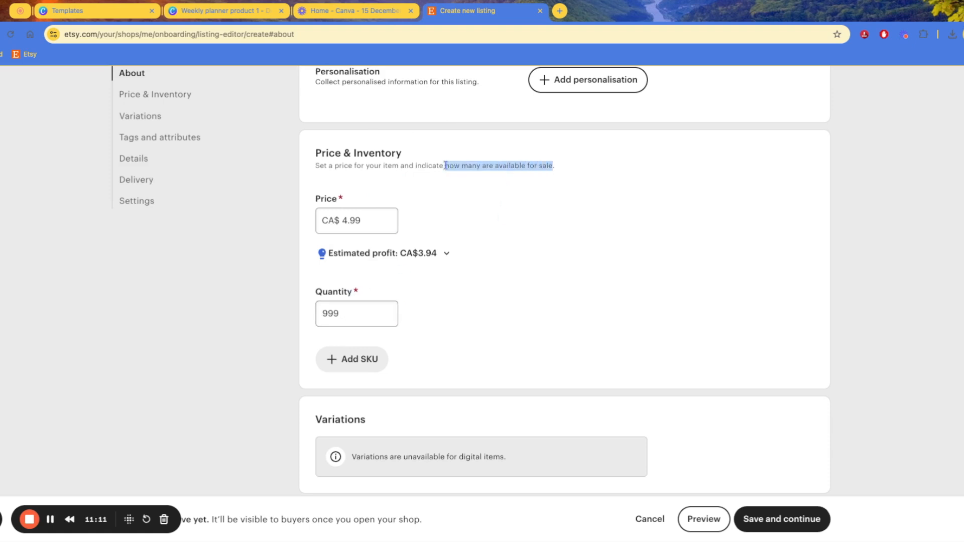
pyautogui.click(352, 359)
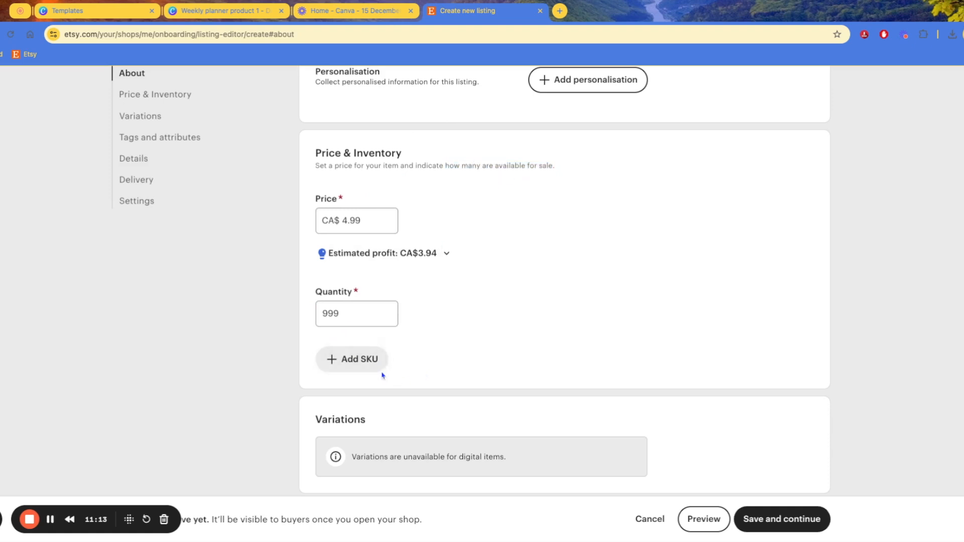
# Enter Weekly1 as the listing's SKU
pyautogui.click(365, 352)
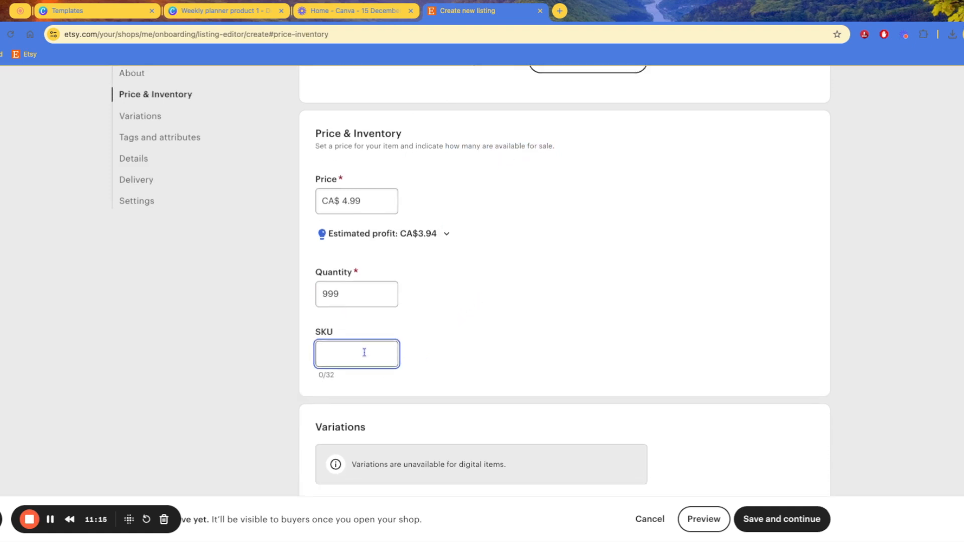
pyautogui.write('Weekl1')
pyautogui.press('Left')
pyautogui.write('y')
pyautogui.click(420, 362)
pyautogui.scroll(-4, 444, 357)
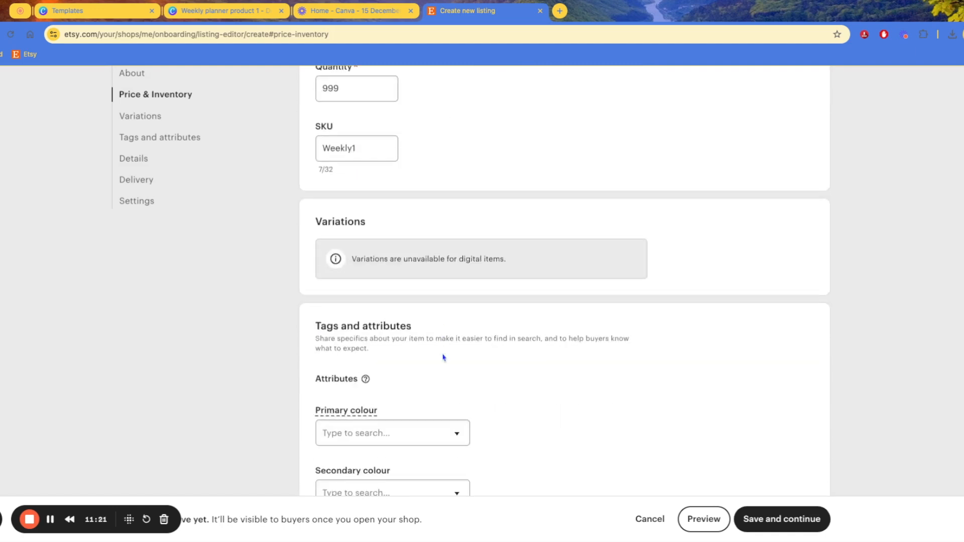
pyautogui.scroll(-2, 480, 291)
pyautogui.moveTo(350, 161); pyautogui.dragTo(447, 172)
pyautogui.click(473, 259)
# Leave Primary colour empty, trying Black briefly before removing it
pyautogui.scroll(-3, 459, 322)
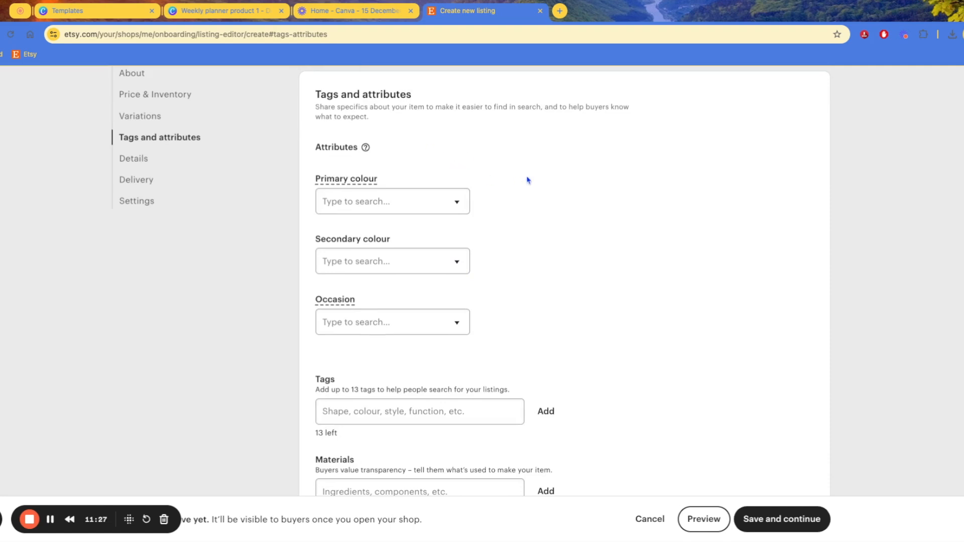
pyautogui.scroll(-2, 527, 181)
pyautogui.click(449, 120)
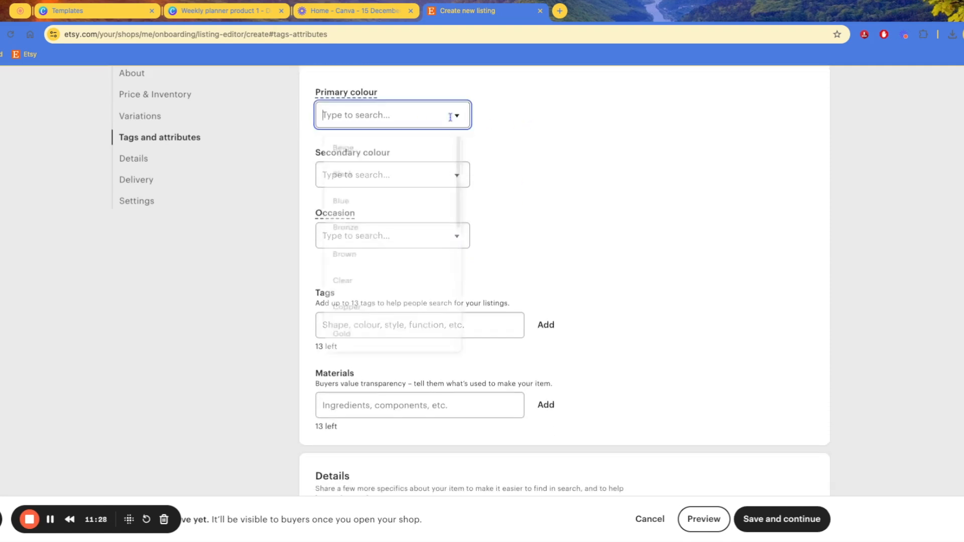
pyautogui.click(499, 151)
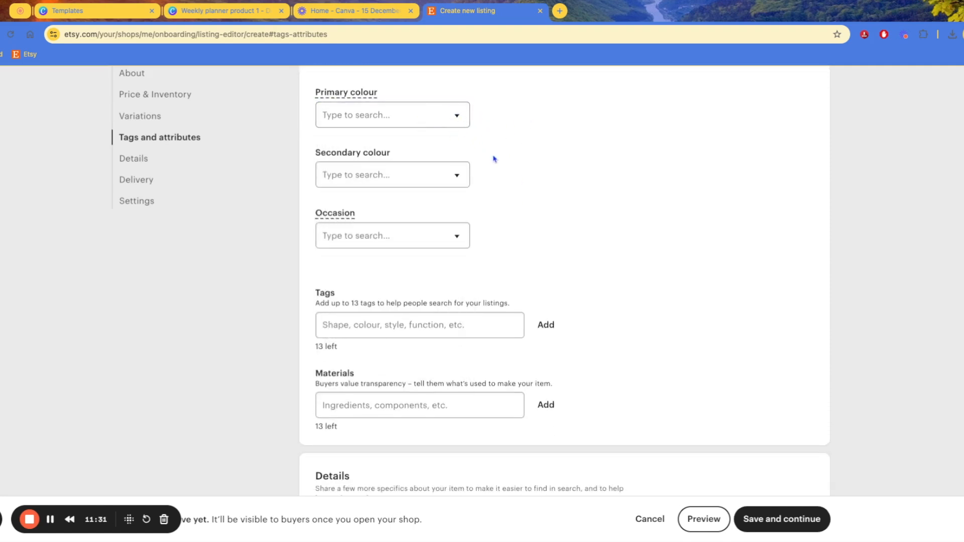
pyautogui.scroll(1, 502, 193)
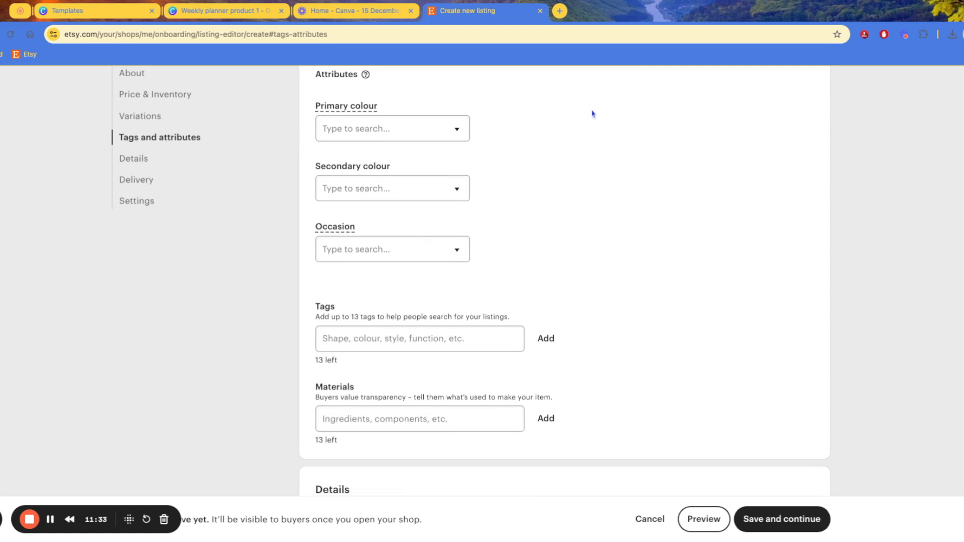
pyautogui.scroll(-1, 517, 155)
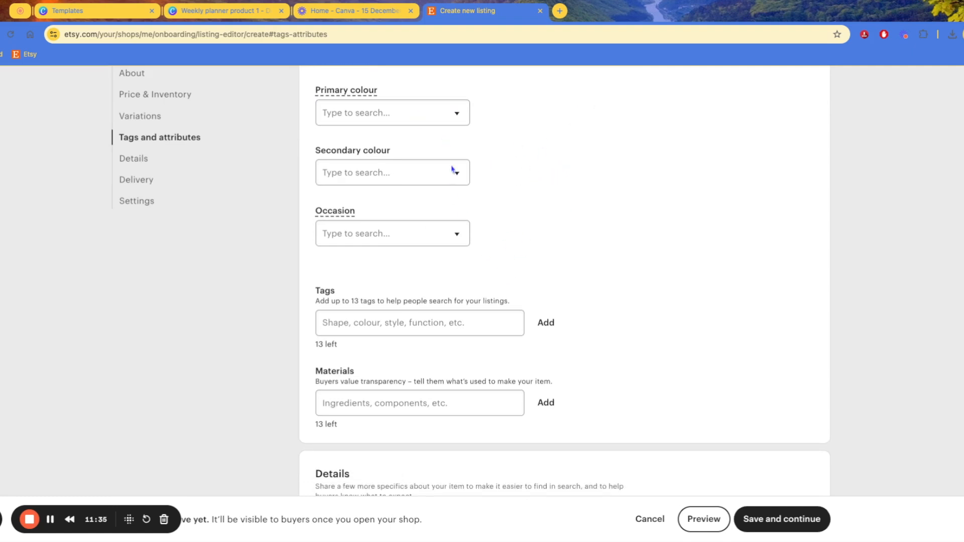
pyautogui.click(439, 107)
pyautogui.click(430, 174)
pyautogui.click(456, 113)
pyautogui.click(566, 183)
pyautogui.scroll(-3, 557, 191)
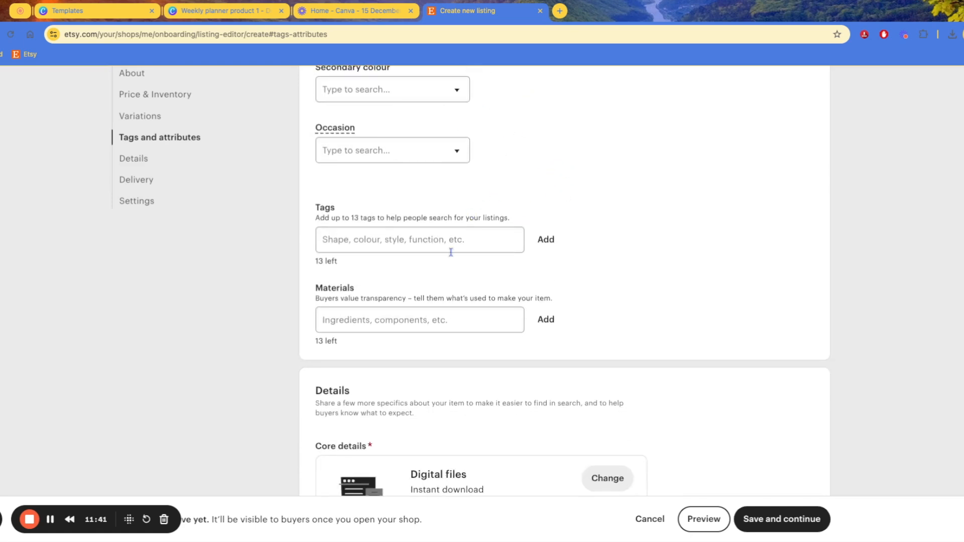
# Add the tags 'weekly planner', 'digital print' and 'schedukle'
pyautogui.click(397, 239)
pyautogui.write('weekly plannwer')
pyautogui.press('BackSpace')
pyautogui.press('BackSpace')
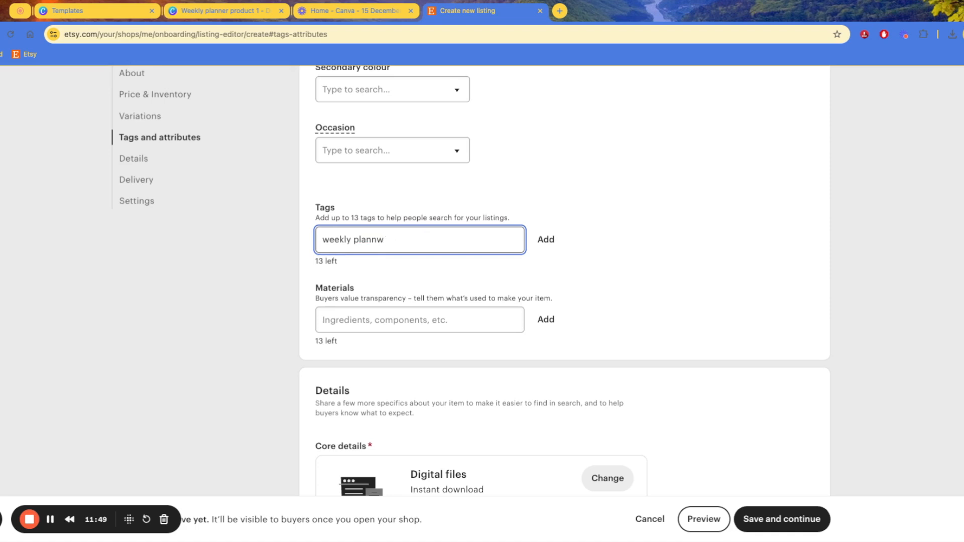
pyautogui.click(543, 239)
pyautogui.click(498, 242)
pyautogui.write('digital pru')
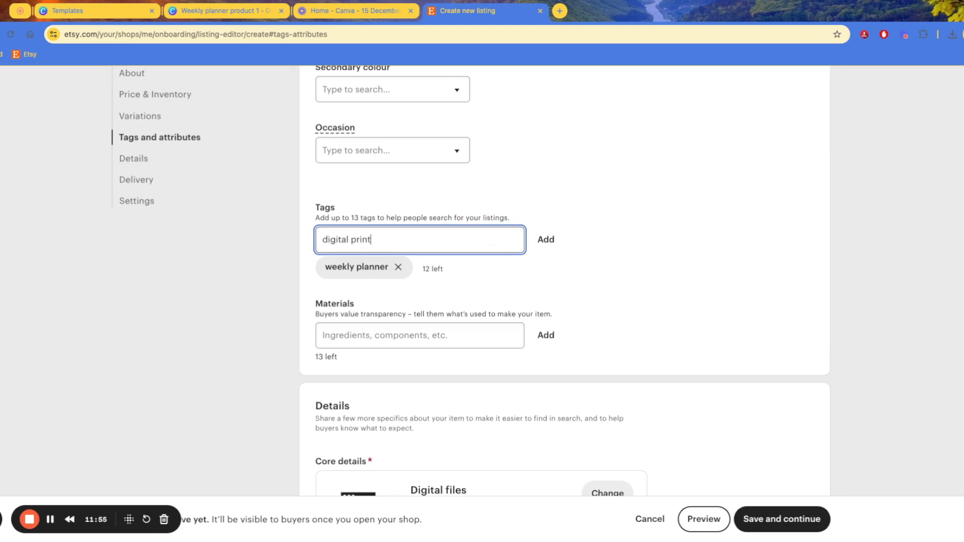
pyautogui.click(547, 241)
pyautogui.click(468, 247)
pyautogui.write('schedukle')
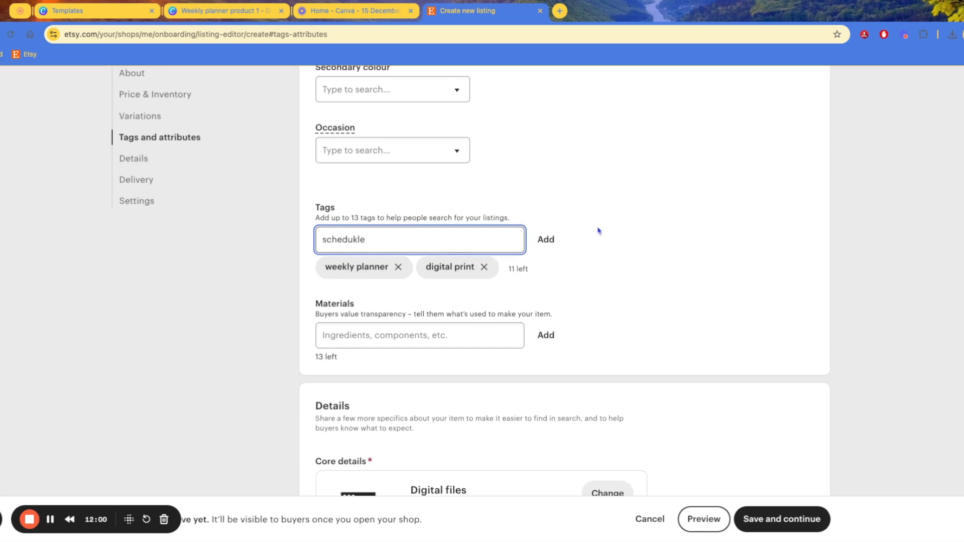
pyautogui.click(546, 241)
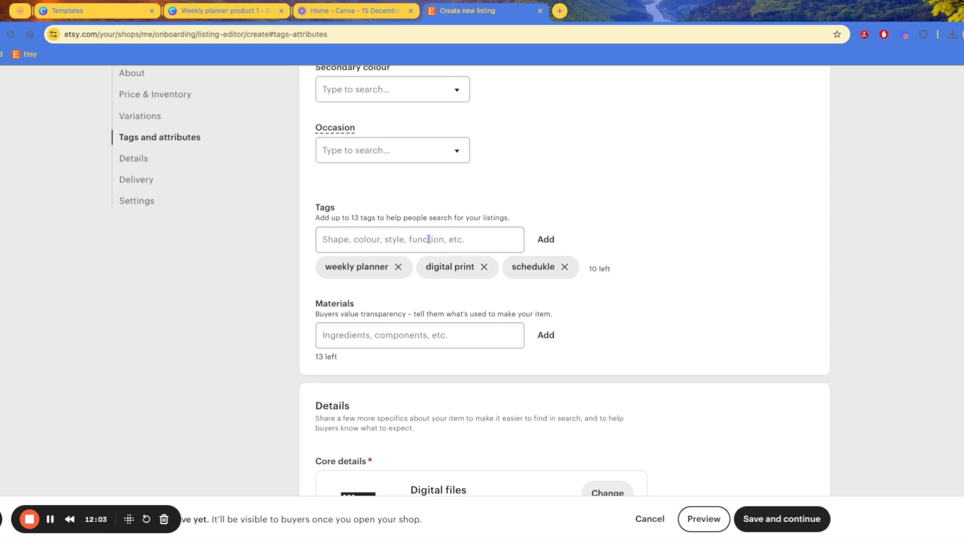
pyautogui.moveTo(355, 220); pyautogui.dragTo(381, 240)
pyautogui.click(362, 222)
# Skip the Materials field, leaving it empty
pyautogui.scroll(-2, 470, 247)
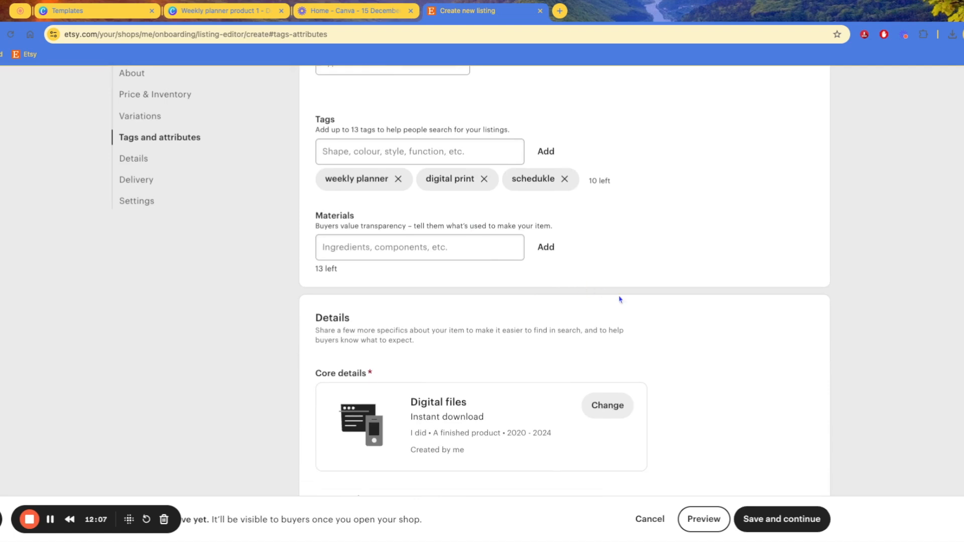
pyautogui.scroll(-2, 583, 293)
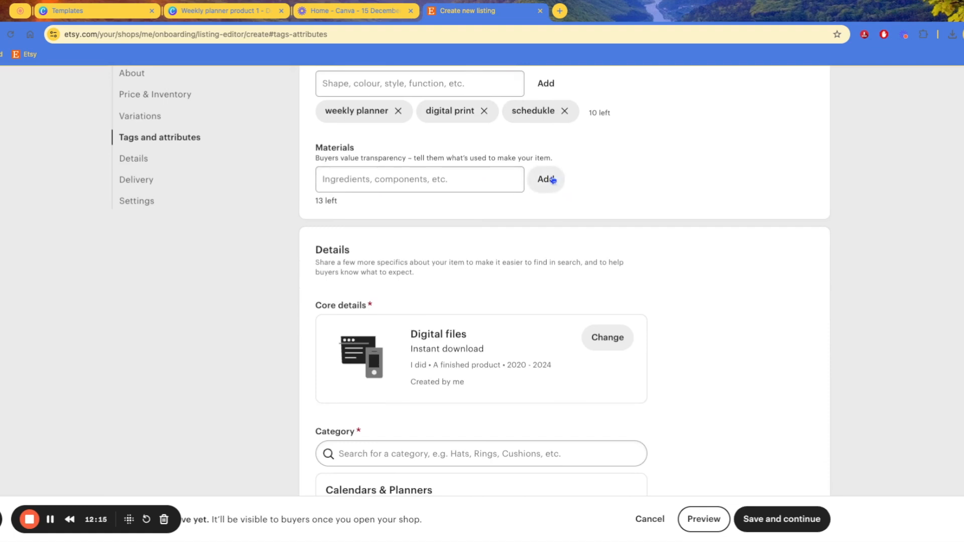
pyautogui.click(425, 177)
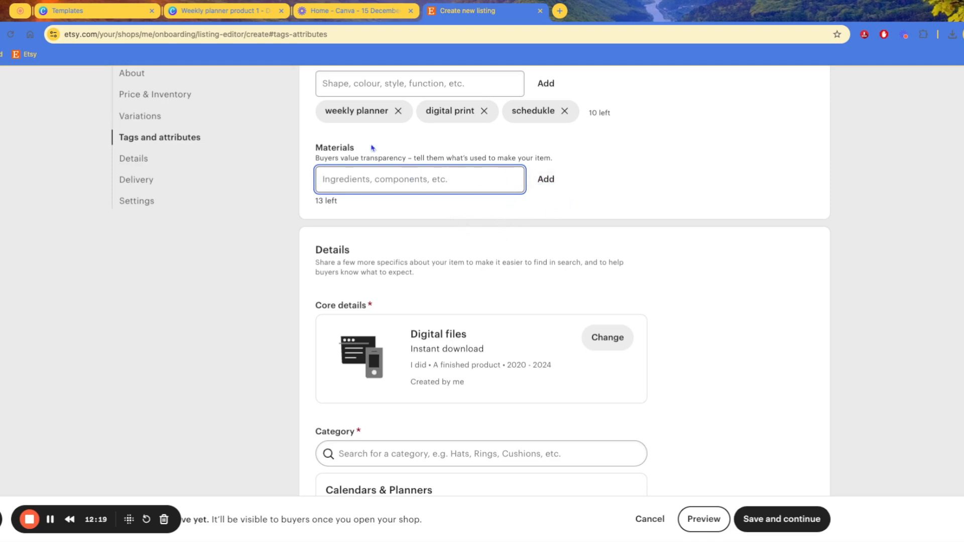
pyautogui.click(584, 143)
# Review the Core details summary, including the maker detail
pyautogui.scroll(-3, 375, 142)
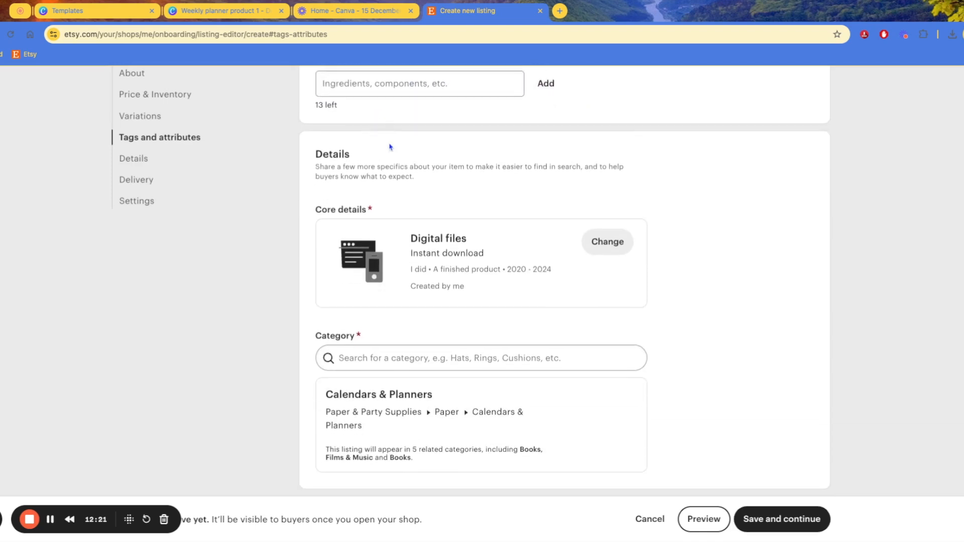
pyautogui.scroll(-1, 507, 191)
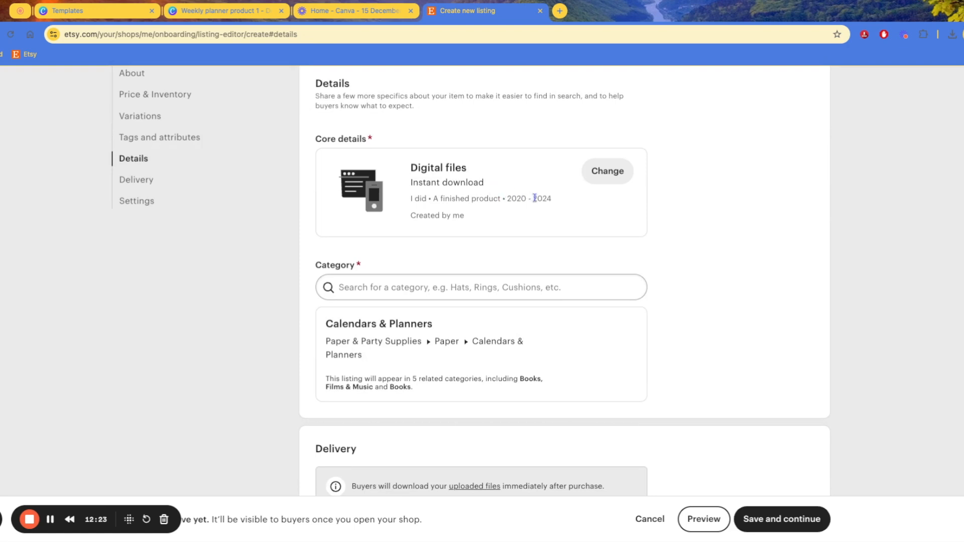
pyautogui.scroll(1, 535, 198)
pyautogui.scroll(-1, 397, 148)
pyautogui.moveTo(421, 169); pyautogui.dragTo(484, 183)
pyautogui.click(454, 177)
pyautogui.moveTo(420, 199); pyautogui.dragTo(552, 200)
pyautogui.moveTo(428, 216); pyautogui.dragTo(464, 216)
pyautogui.scroll(-3, 458, 248)
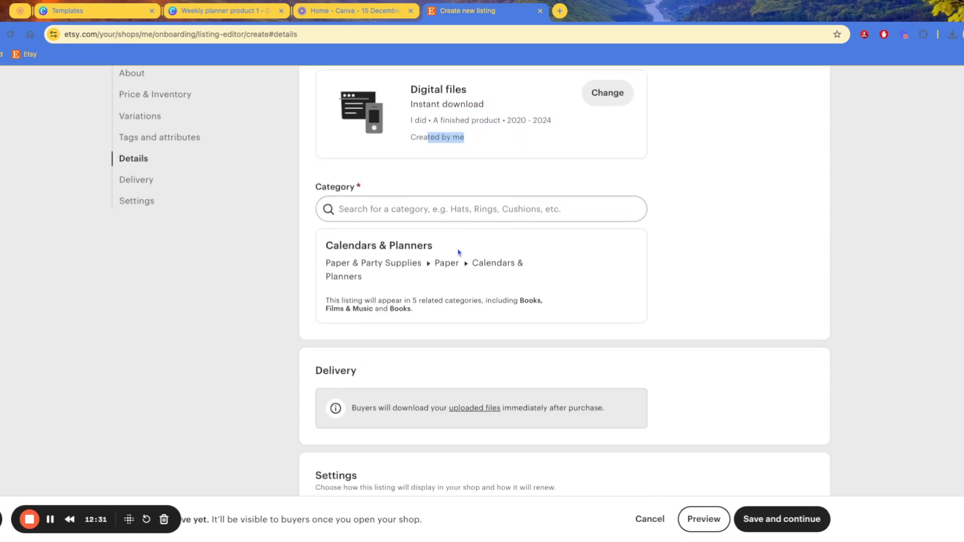
# Search categories for 'ca' and pick Digital Prints
pyautogui.click(452, 201)
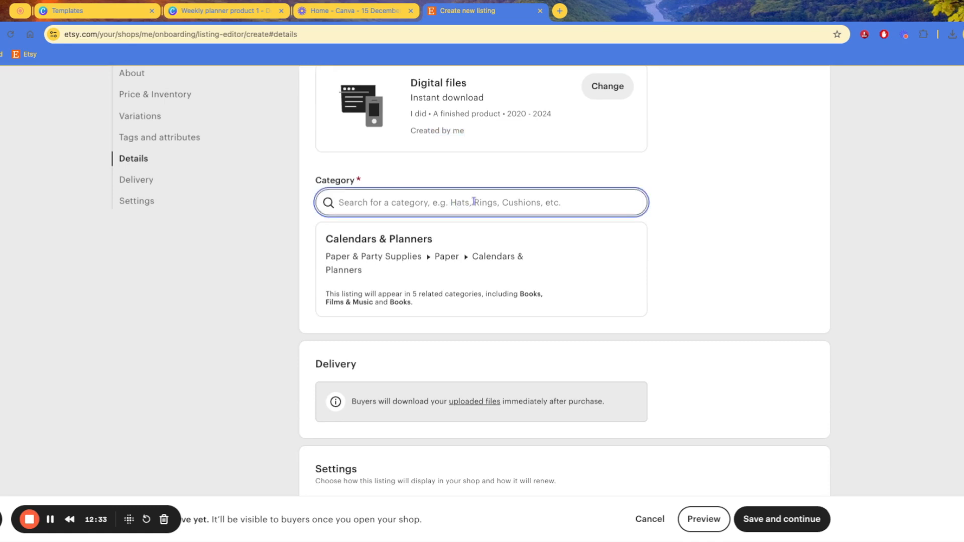
pyautogui.write('ca')
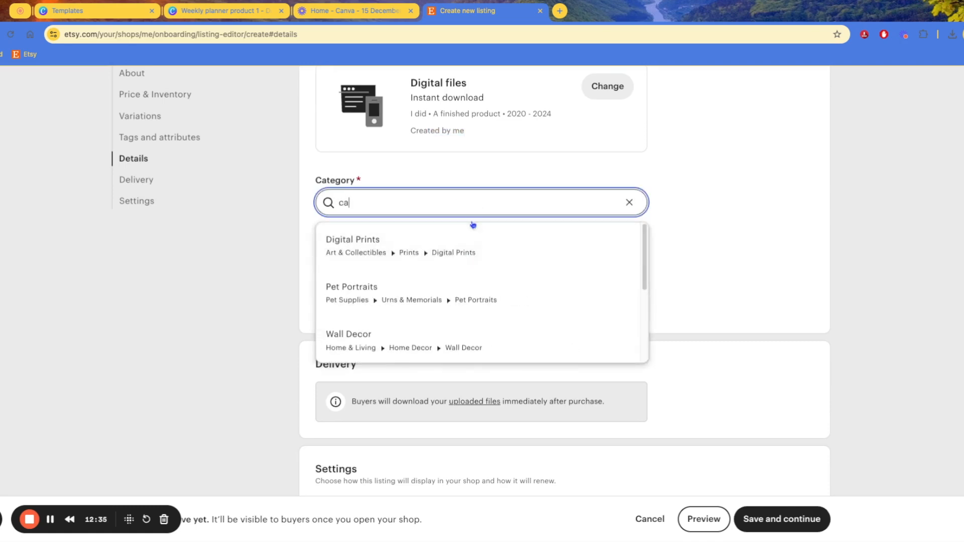
pyautogui.click(476, 246)
pyautogui.scroll(-2, 468, 269)
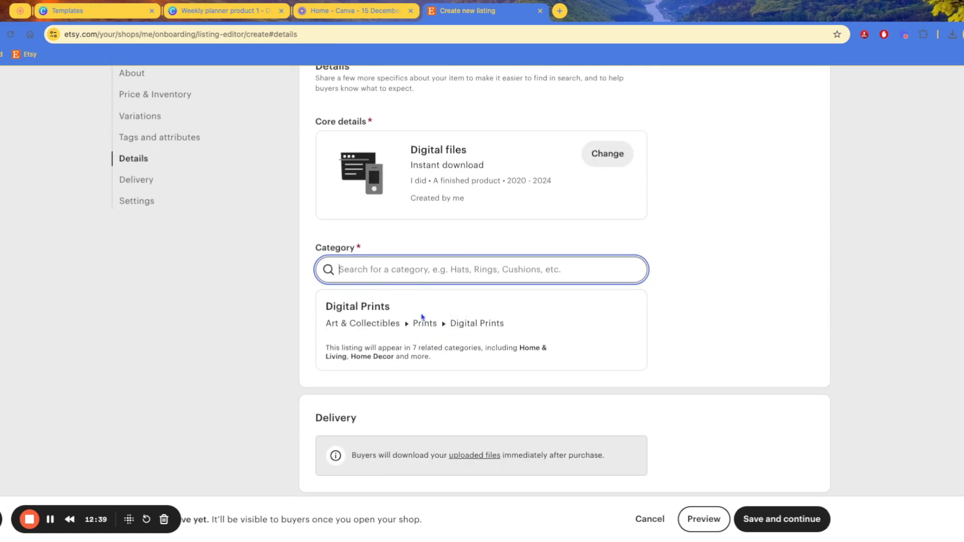
# Search 'planner' and change the category to Calendars & Planners
pyautogui.click(464, 323)
pyautogui.click(412, 273)
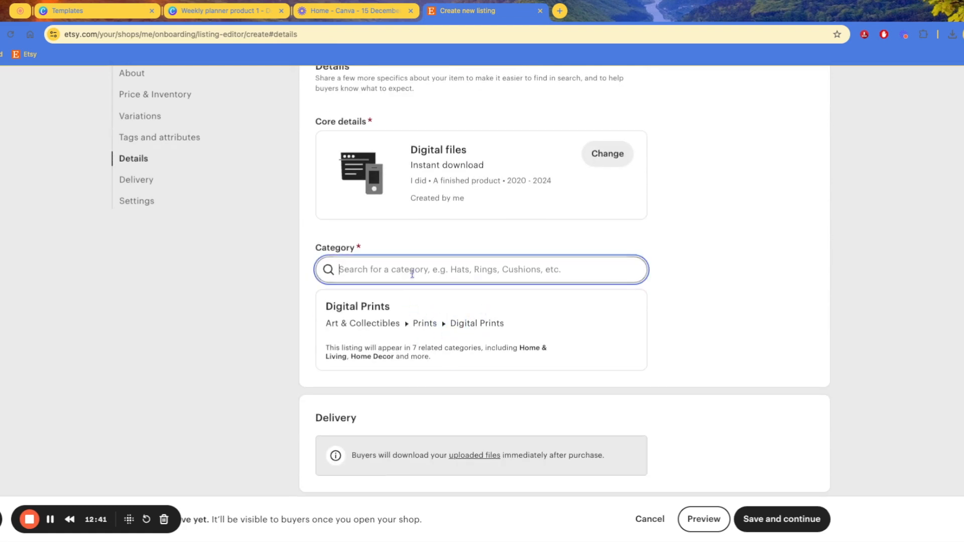
pyautogui.write('planner')
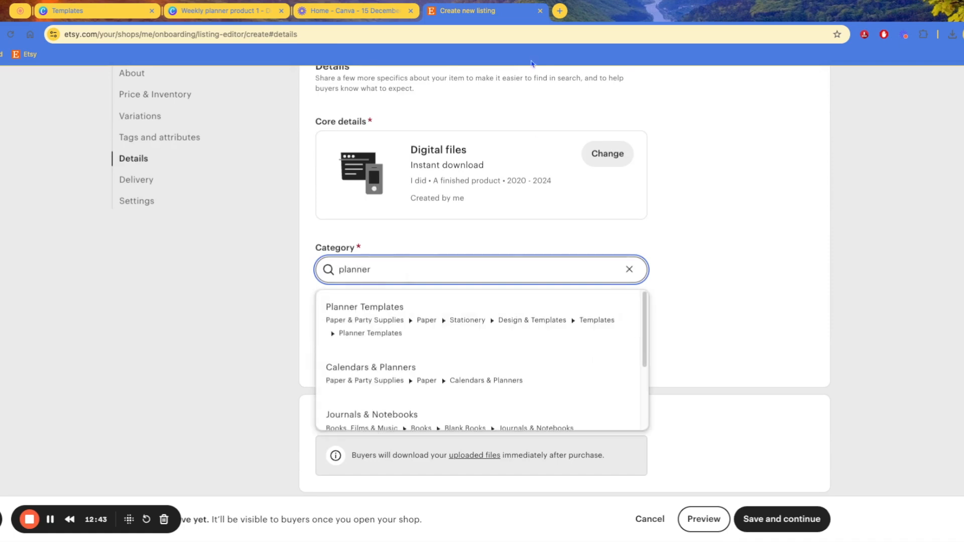
pyautogui.click(469, 370)
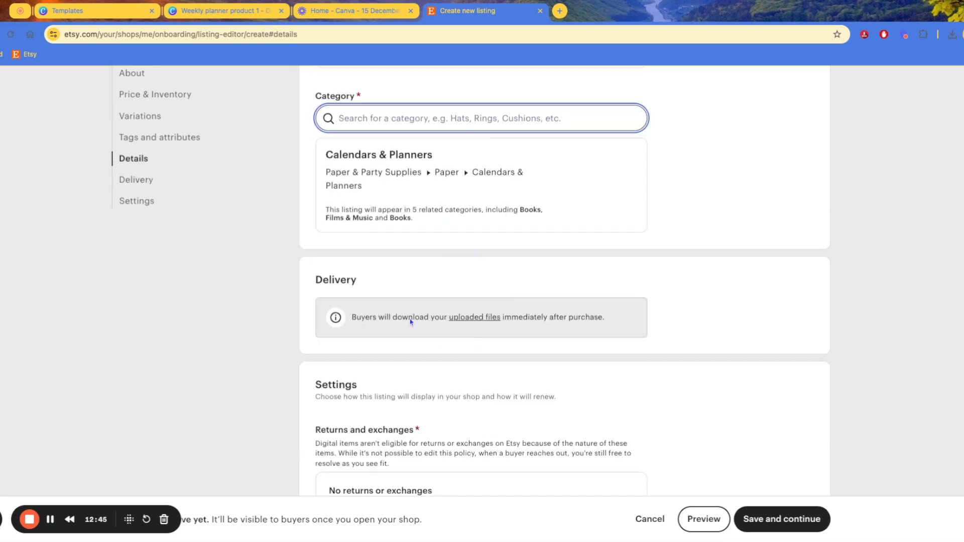
pyautogui.scroll(-5, 460, 294)
# Review the no returns or exchanges notice for digital items
pyautogui.scroll(2, 467, 284)
pyautogui.scroll(-1, 470, 279)
pyautogui.scroll(-2, 468, 279)
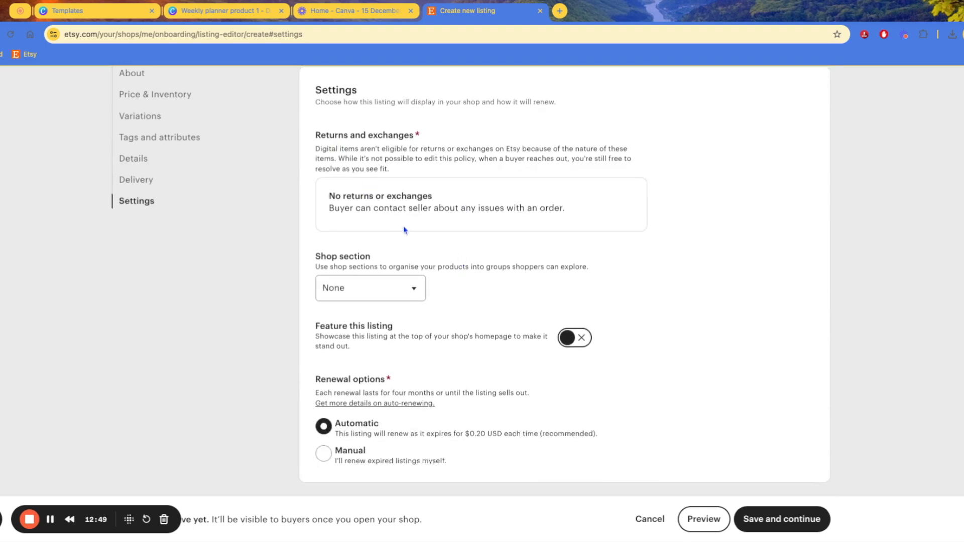
pyautogui.moveTo(335, 197); pyautogui.dragTo(466, 201)
pyautogui.moveTo(402, 202); pyautogui.dragTo(421, 219)
pyautogui.click(380, 217)
pyautogui.doubleClick(333, 147)
pyautogui.click(331, 142)
# Append 'there are no returns' after 'This is a Digital download' in the description
pyautogui.scroll(20, 438, 223)
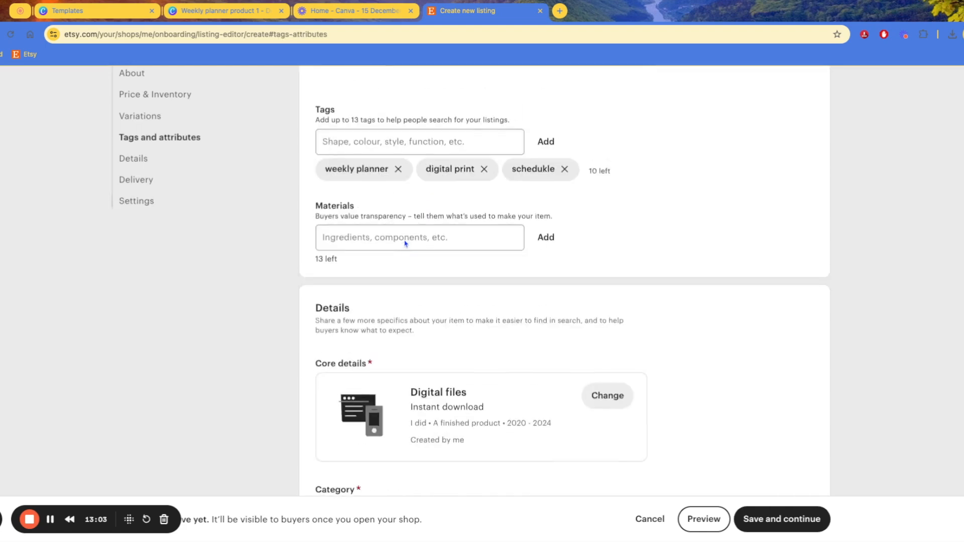
pyautogui.click(435, 296)
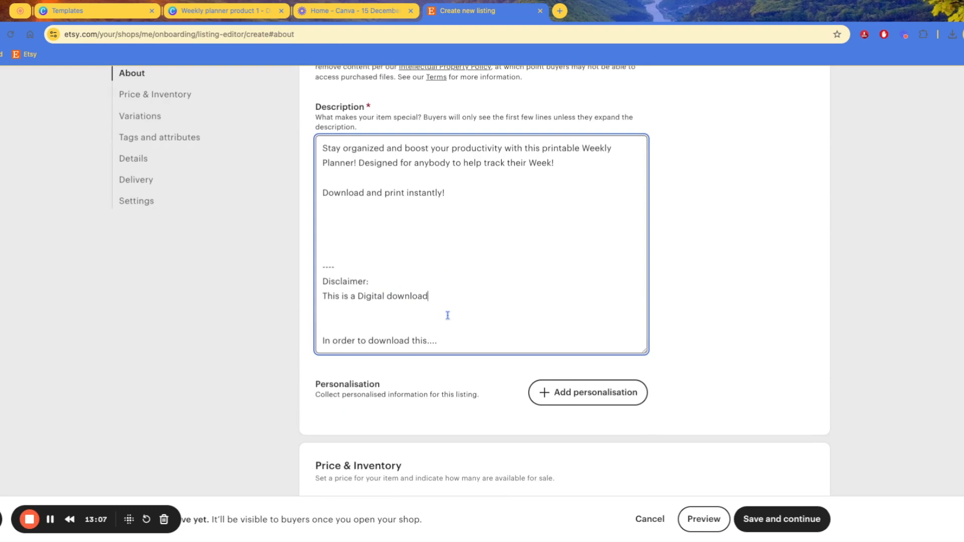
pyautogui.write('there are no tr')
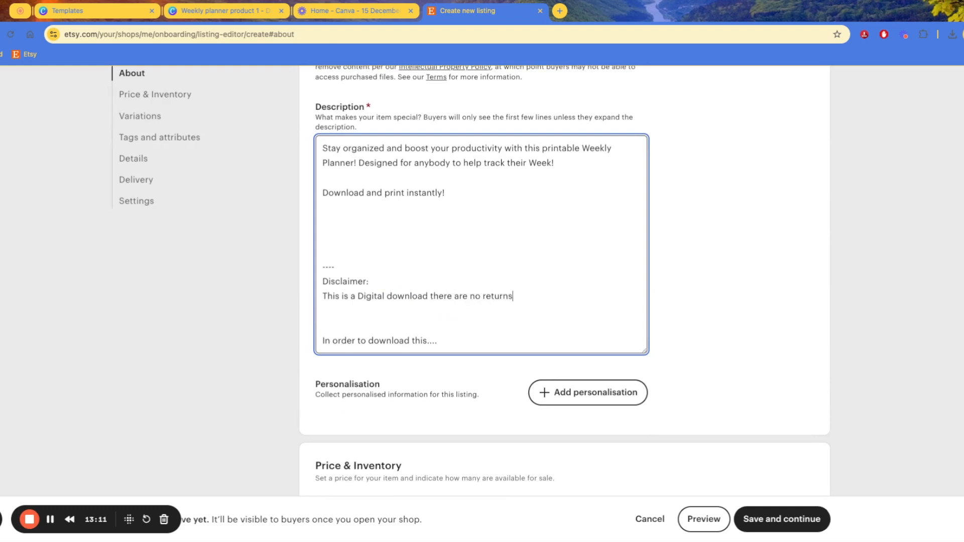
pyautogui.scroll(-15, 504, 277)
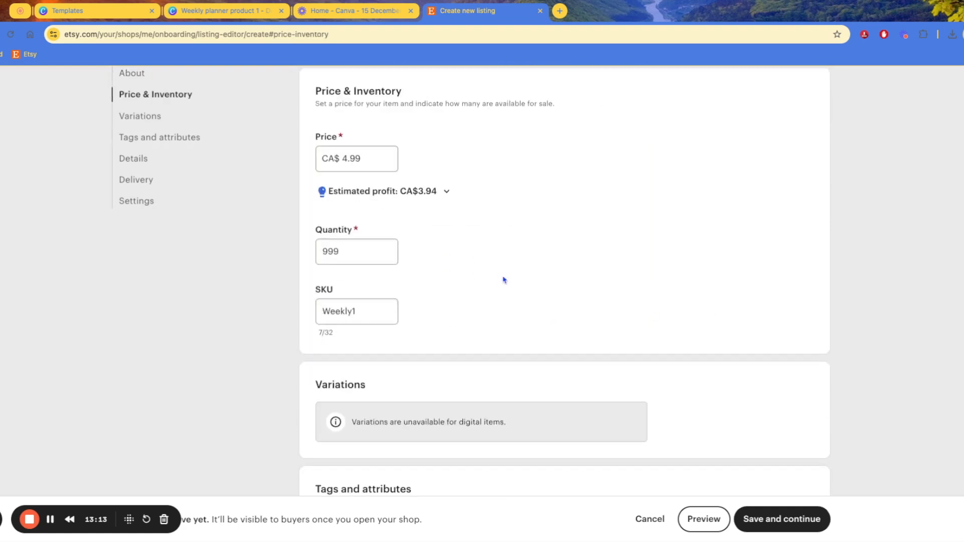
pyautogui.scroll(15, 541, 239)
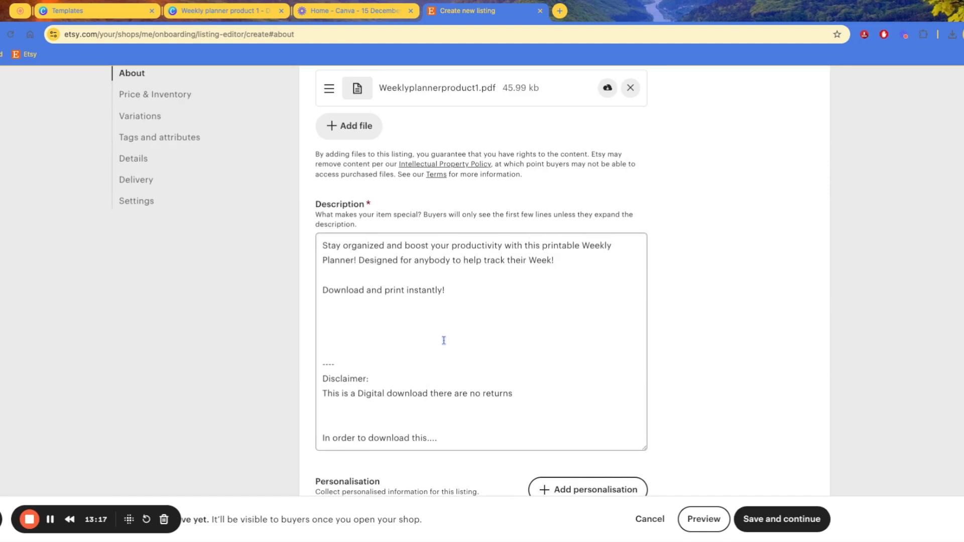
pyautogui.scroll(-4, 462, 321)
pyautogui.scroll(-8, 415, 254)
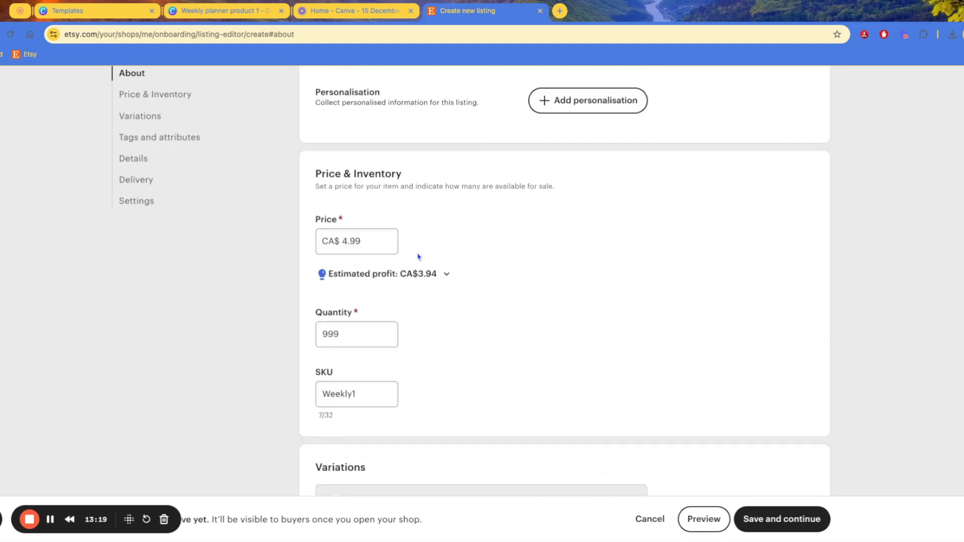
pyautogui.scroll(15, 431, 276)
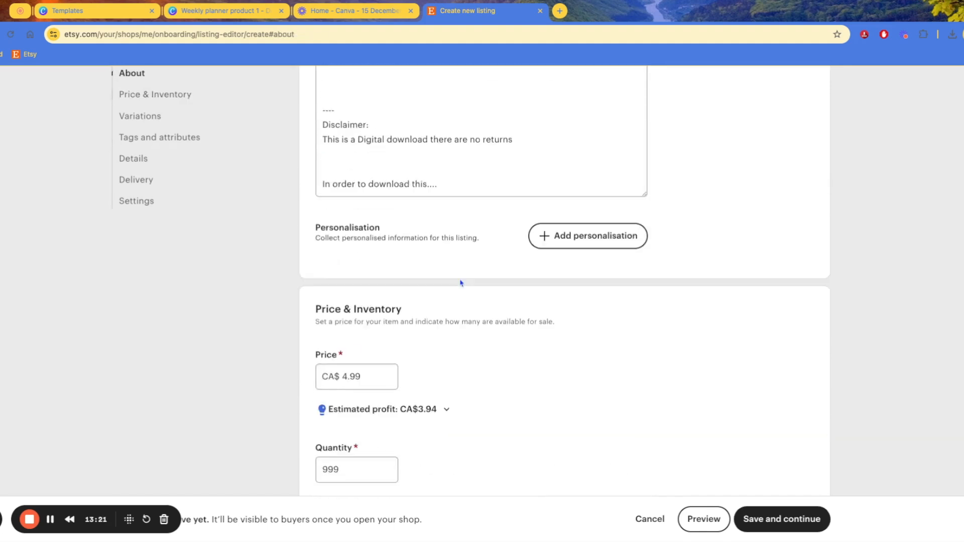
pyautogui.moveTo(395, 343); pyautogui.dragTo(481, 344)
pyautogui.click(456, 356)
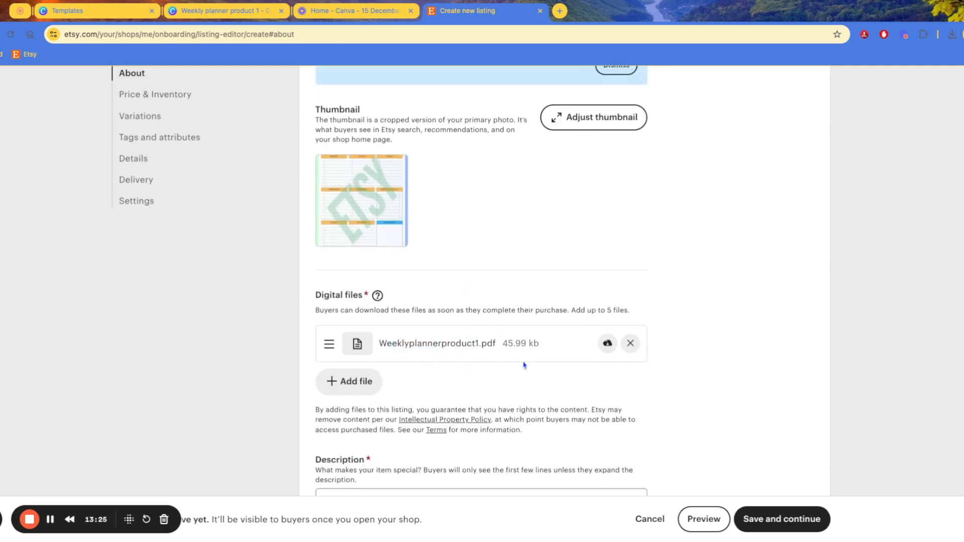
pyautogui.scroll(-6, 523, 369)
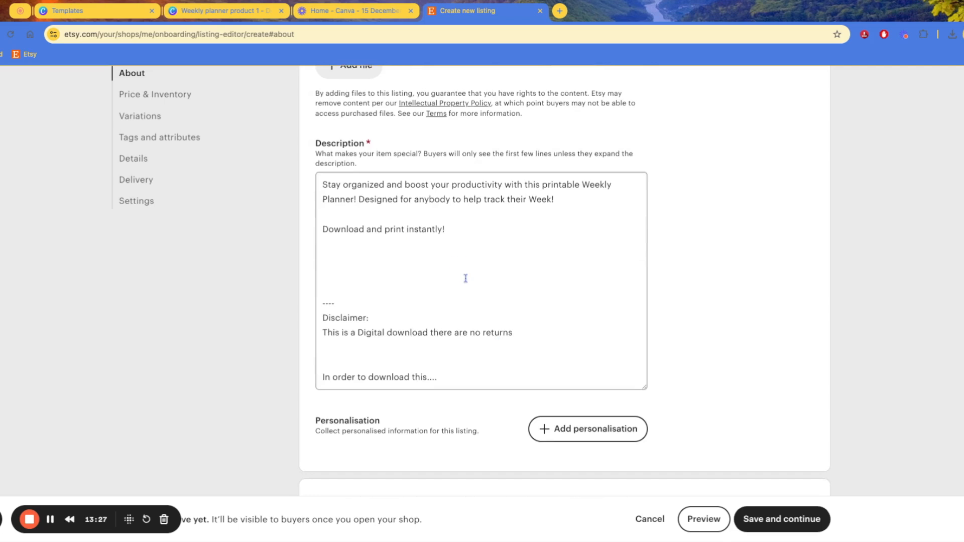
pyautogui.scroll(-2, 465, 278)
pyautogui.click(404, 259)
pyautogui.click(674, 255)
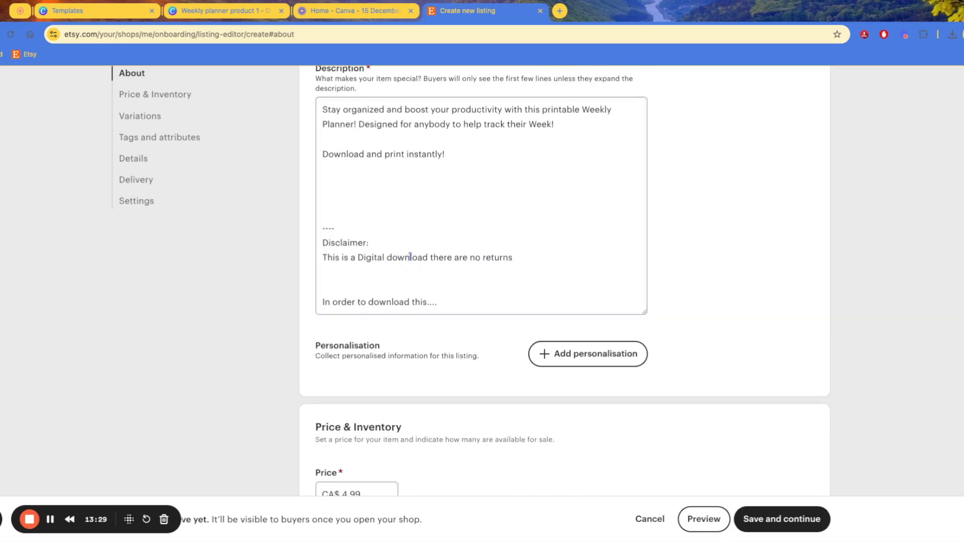
pyautogui.scroll(-20, 573, 275)
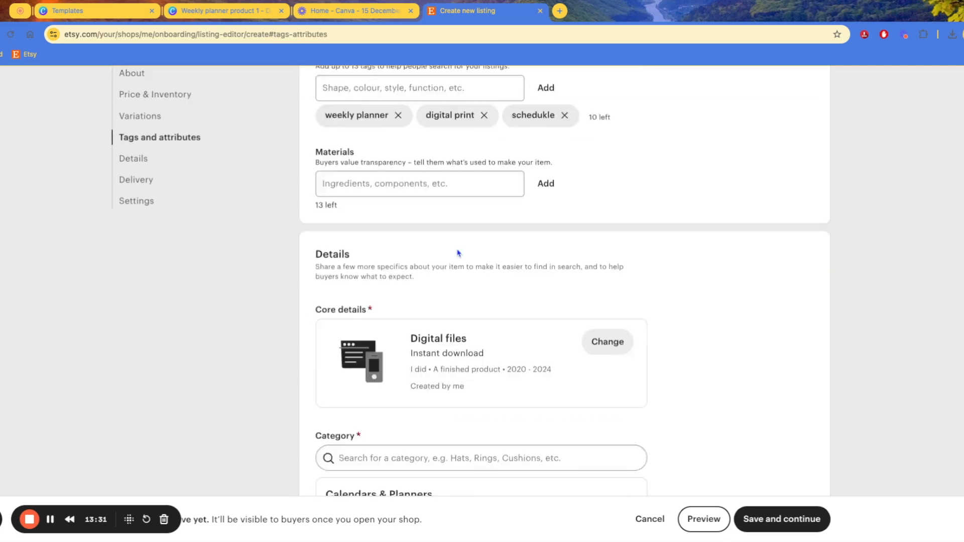
pyautogui.scroll(-2, 465, 249)
pyautogui.scroll(-4, 483, 185)
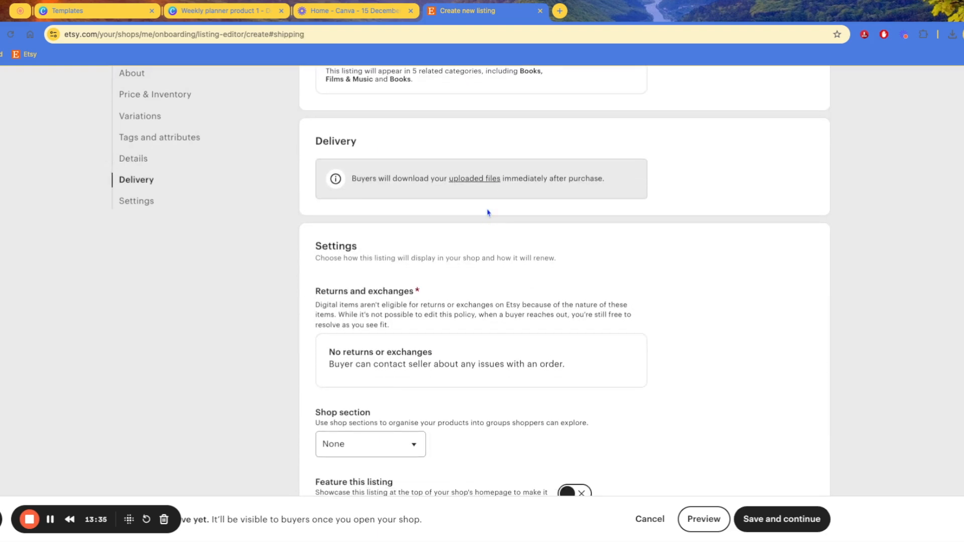
pyautogui.scroll(-3, 489, 213)
pyautogui.scroll(20, 480, 241)
pyautogui.scroll(10, 458, 225)
pyautogui.scroll(-10, 409, 333)
pyautogui.scroll(-12, 463, 271)
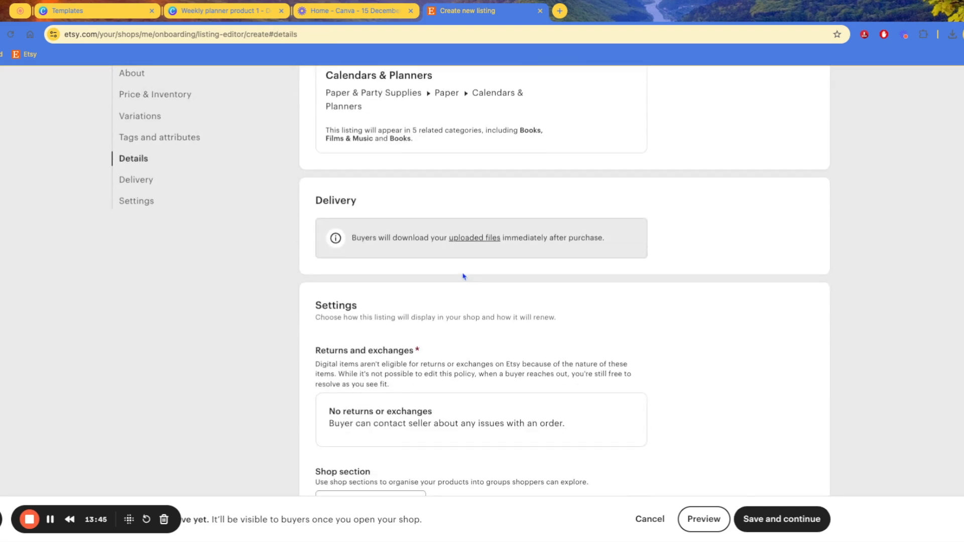
pyautogui.scroll(-5, 463, 276)
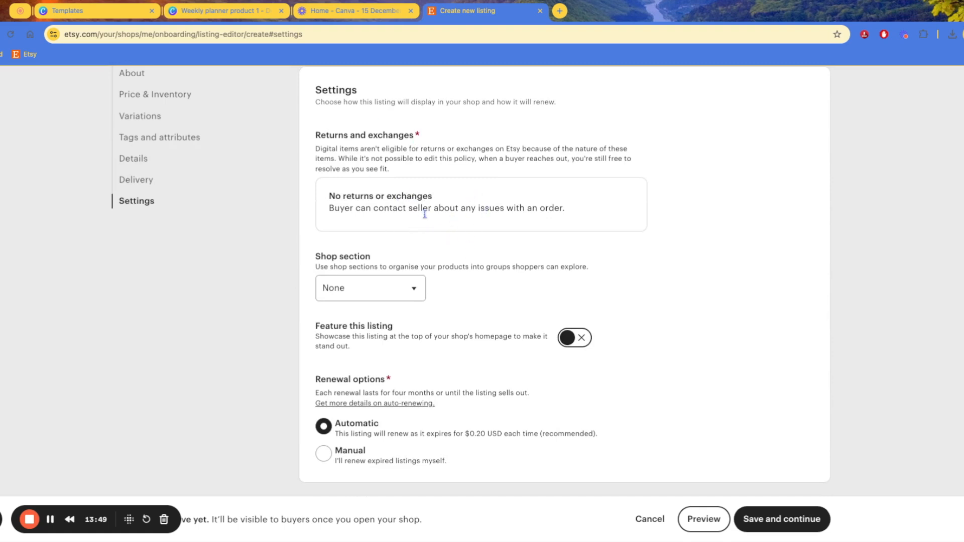
# Create a new shop section named Planners
pyautogui.moveTo(331, 208); pyautogui.dragTo(563, 232)
pyautogui.click(512, 265)
pyautogui.click(400, 300)
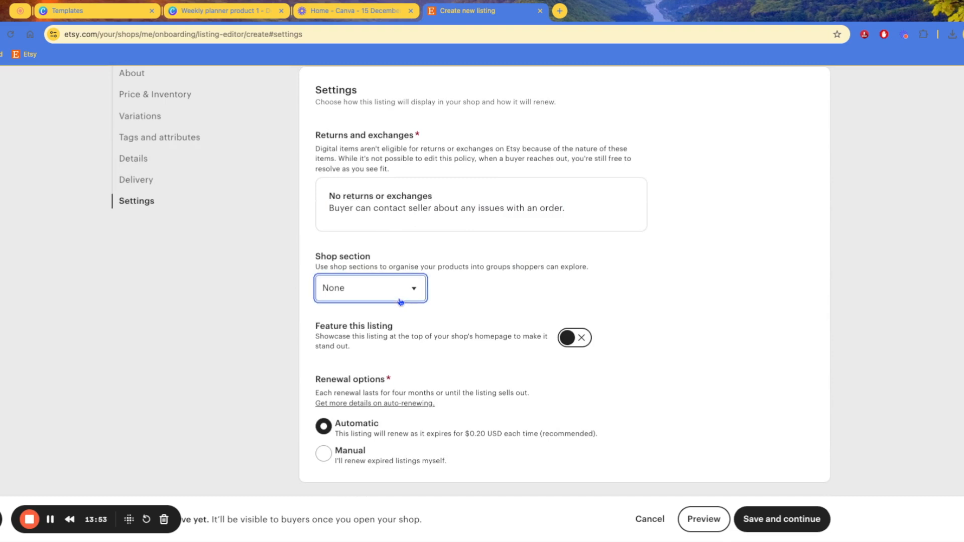
pyautogui.click(360, 267)
pyautogui.click(387, 296)
pyautogui.click(387, 297)
pyautogui.click(464, 300)
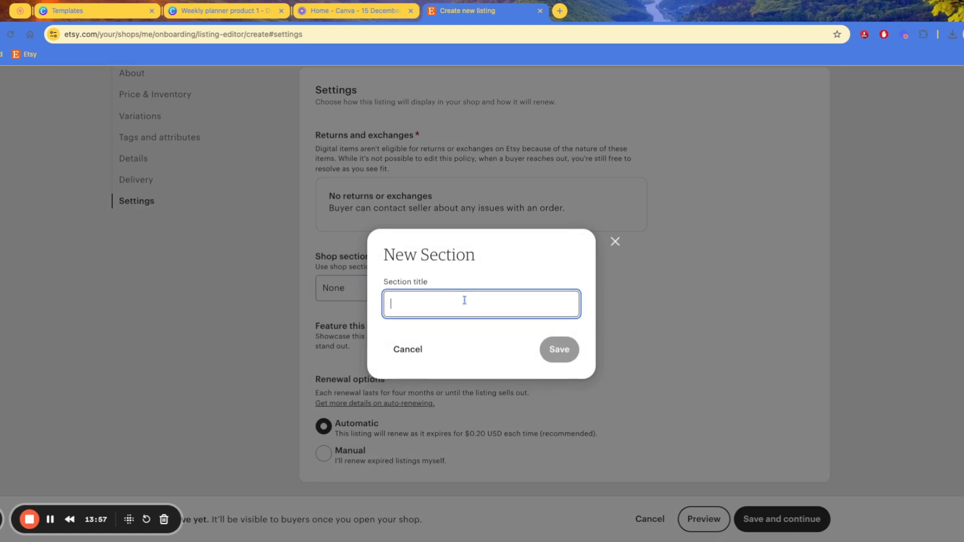
pyautogui.write('Planners')
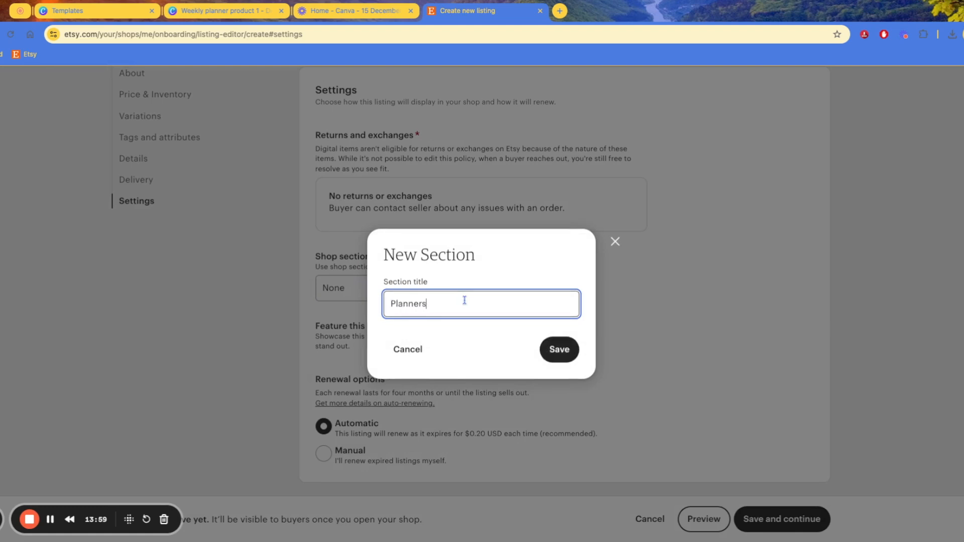
pyautogui.click(556, 351)
# Set this listing's shop section back to None
pyautogui.click(466, 307)
pyautogui.click(402, 294)
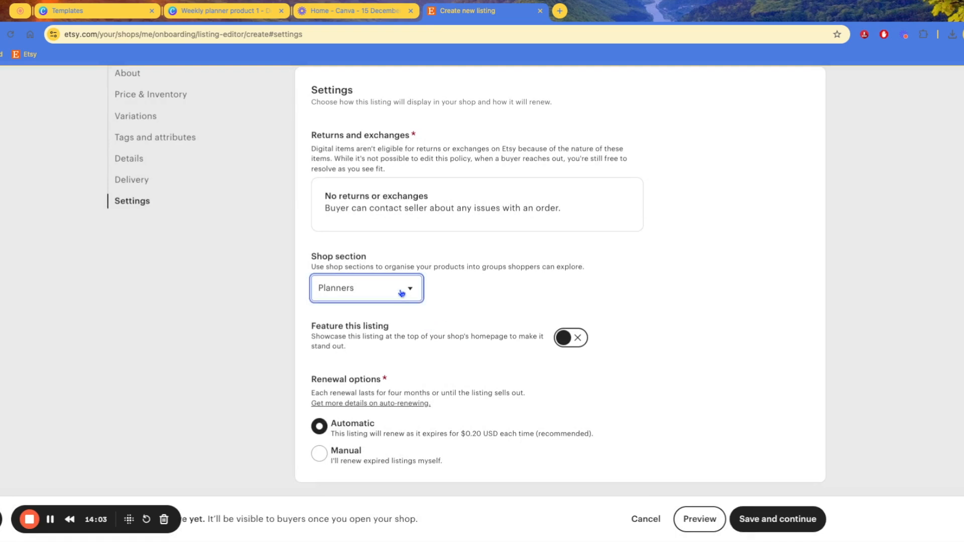
pyautogui.click(419, 337)
pyautogui.click(447, 316)
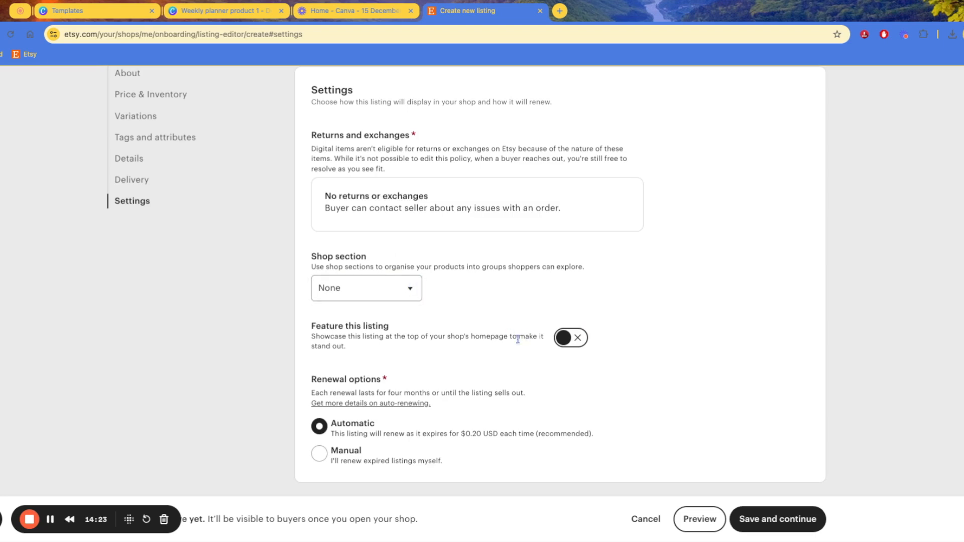
pyautogui.moveTo(313, 327); pyautogui.dragTo(400, 333)
pyautogui.click(399, 333)
pyautogui.moveTo(316, 335); pyautogui.dragTo(437, 336)
pyautogui.click(443, 337)
pyautogui.scroll(4, 503, 211)
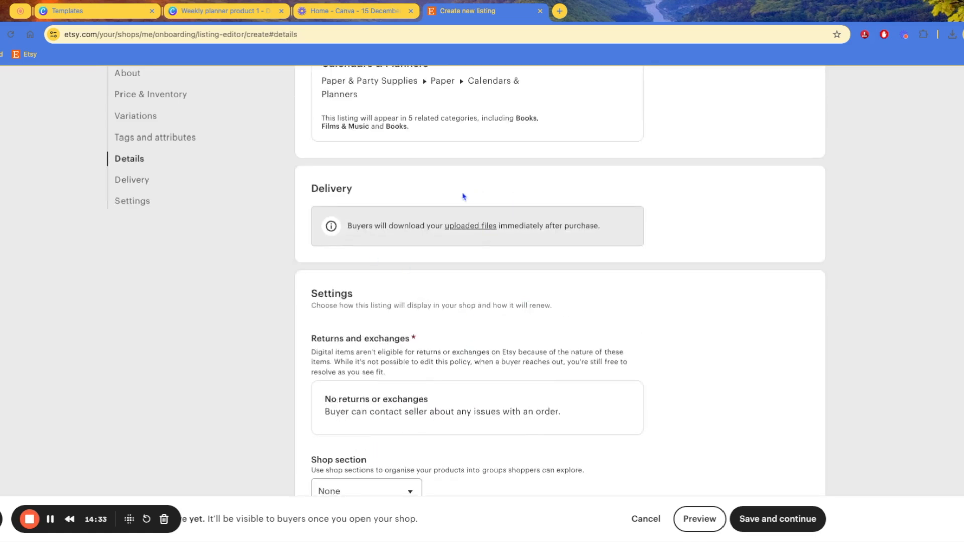
pyautogui.scroll(7, 470, 196)
pyautogui.scroll(-10, 452, 262)
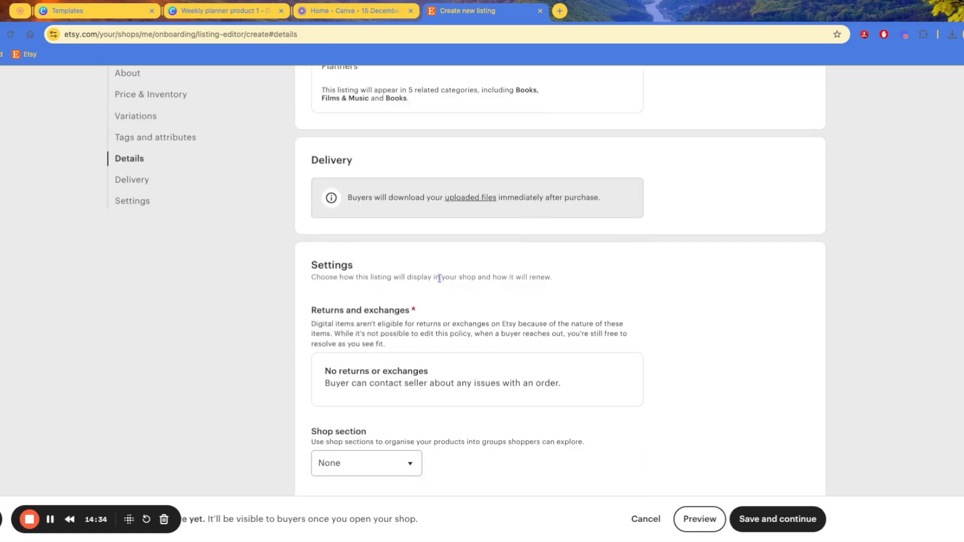
pyautogui.click(573, 343)
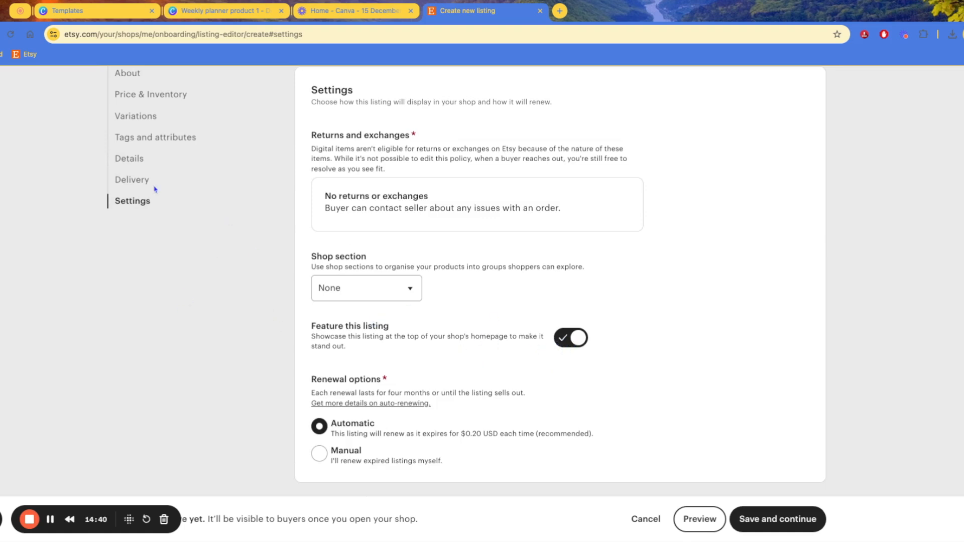
pyautogui.click(169, 180)
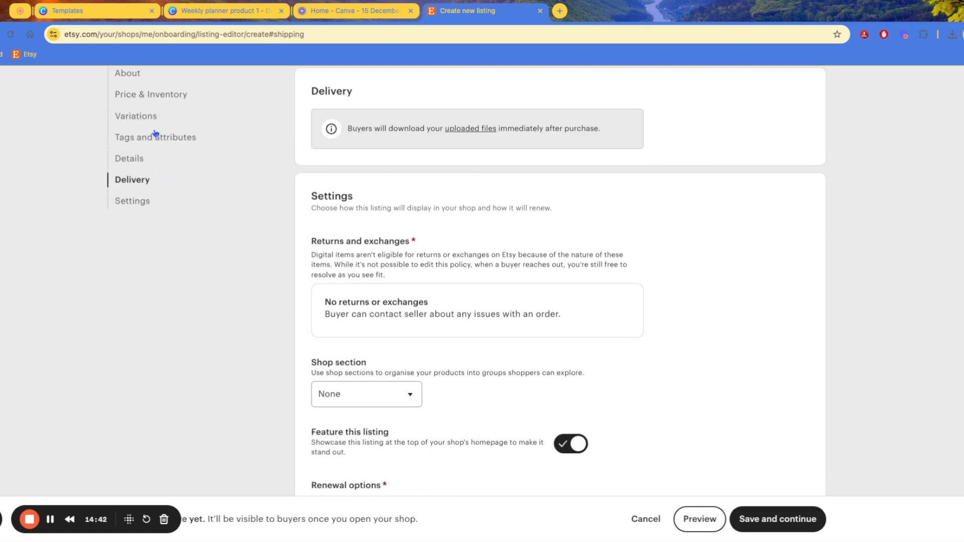
pyautogui.scroll(-3, 451, 322)
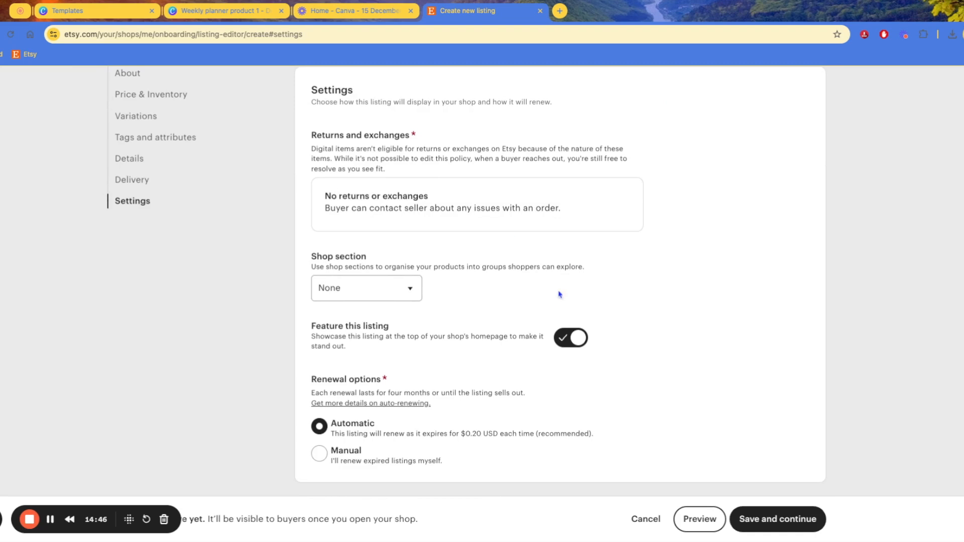
pyautogui.click(573, 341)
pyautogui.moveTo(325, 385); pyautogui.dragTo(394, 383)
pyautogui.click(431, 390)
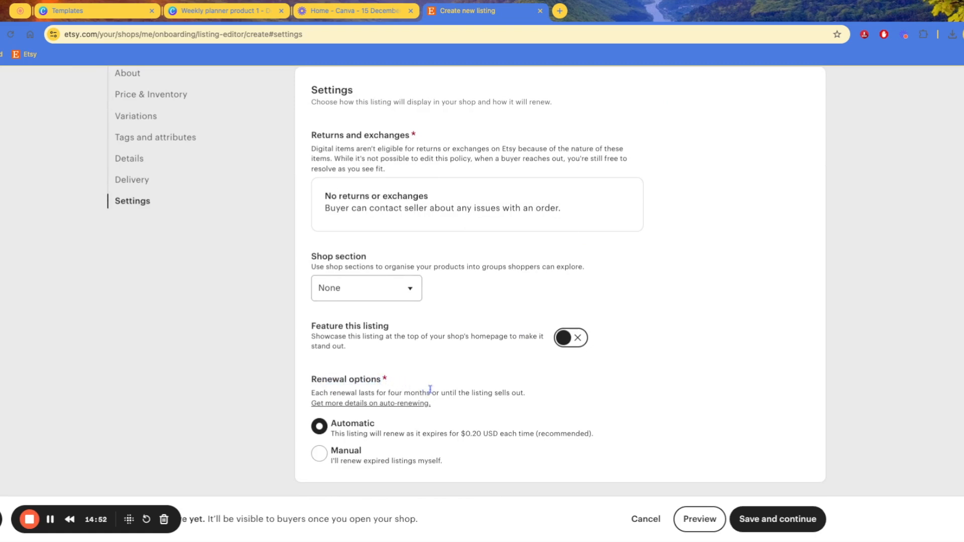
pyautogui.moveTo(315, 392); pyautogui.dragTo(517, 393)
pyautogui.click(517, 393)
pyautogui.scroll(10, 485, 403)
pyautogui.scroll(15, 427, 376)
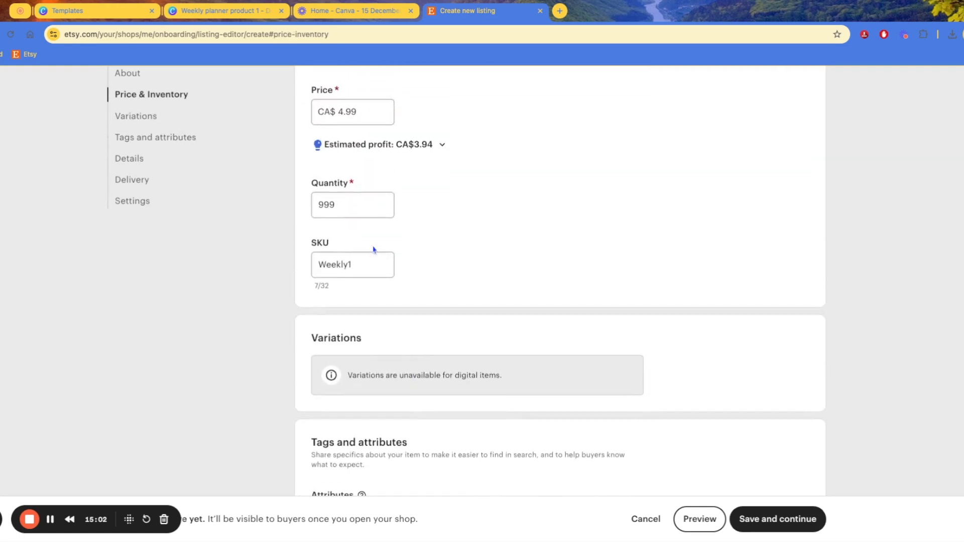
pyautogui.scroll(-20, 337, 211)
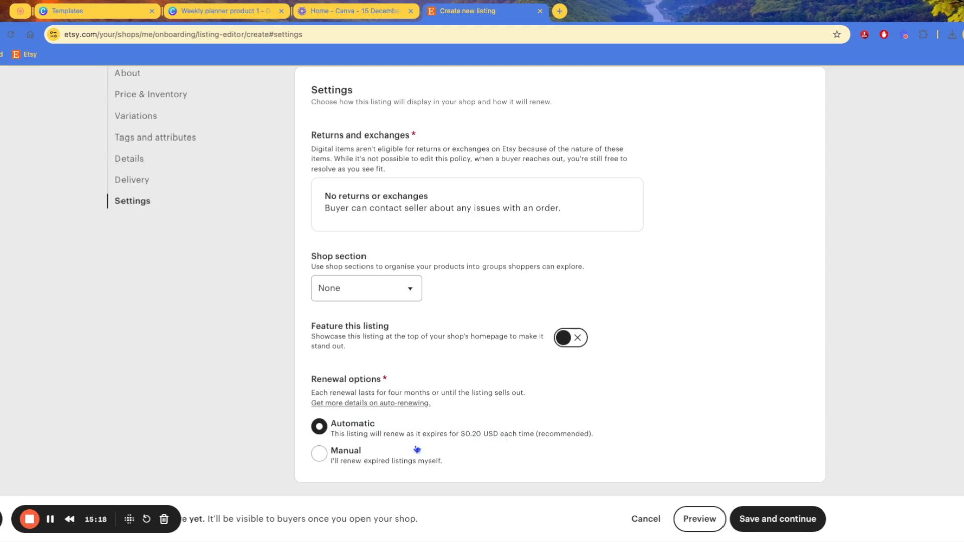
# Try Manual listing renewal, then set it back to Automatic at the $0.20 USD fee
pyautogui.moveTo(367, 394); pyautogui.dragTo(428, 394)
pyautogui.click(429, 394)
pyautogui.click(321, 461)
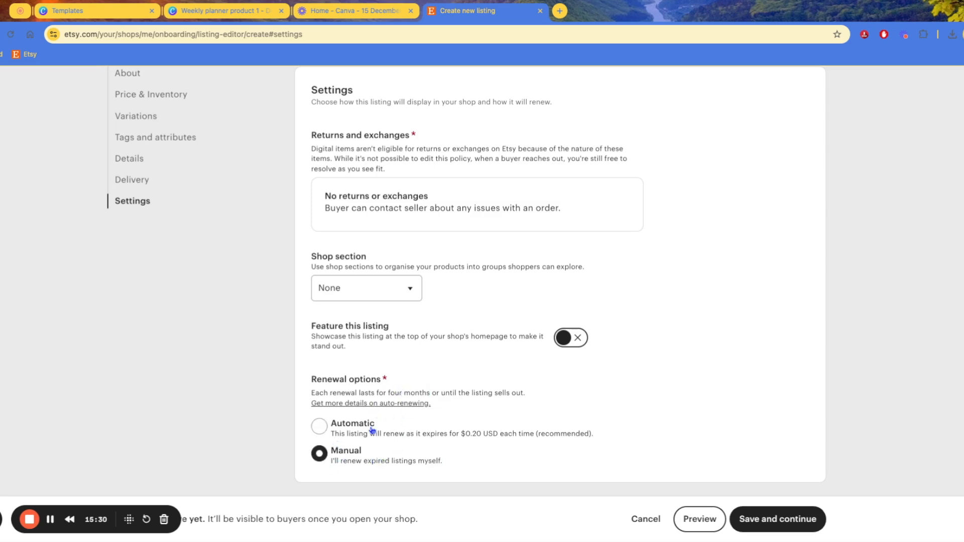
pyautogui.moveTo(389, 392); pyautogui.dragTo(420, 393)
pyautogui.click(319, 377)
pyautogui.moveTo(473, 435); pyautogui.dragTo(491, 434)
pyautogui.click(487, 397)
pyautogui.click(321, 443)
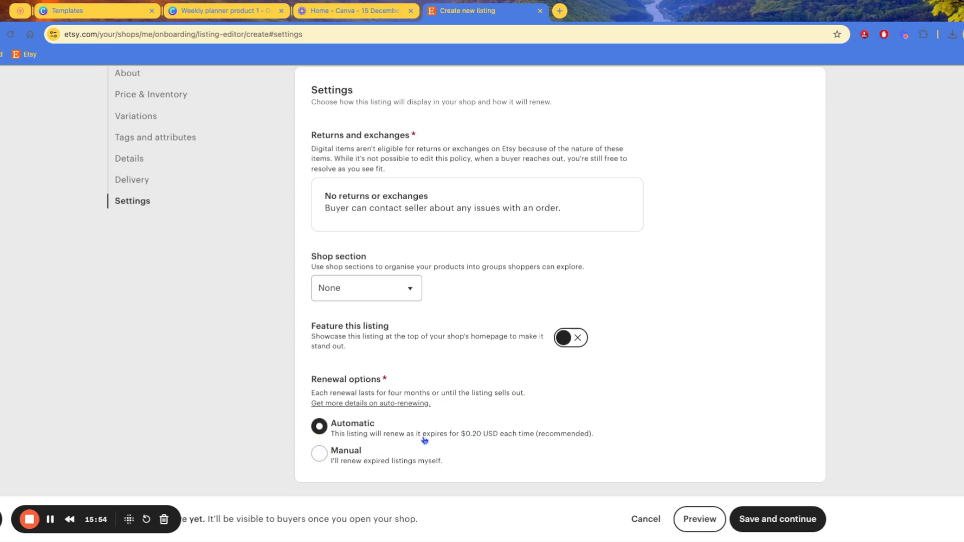
pyautogui.moveTo(450, 435); pyautogui.dragTo(493, 435)
pyautogui.click(480, 395)
# Save the listing and continue to the next shop setup step
pyautogui.scroll(15, 480, 390)
pyautogui.scroll(-15, 511, 405)
pyautogui.click(781, 522)
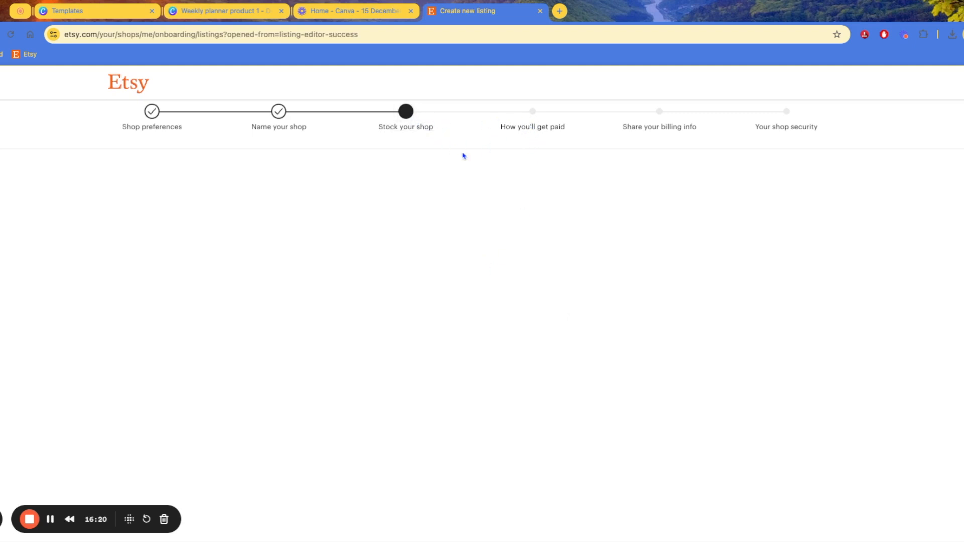
# Go to the Stock your shop step and read the advice about adding more listings
pyautogui.click(398, 121)
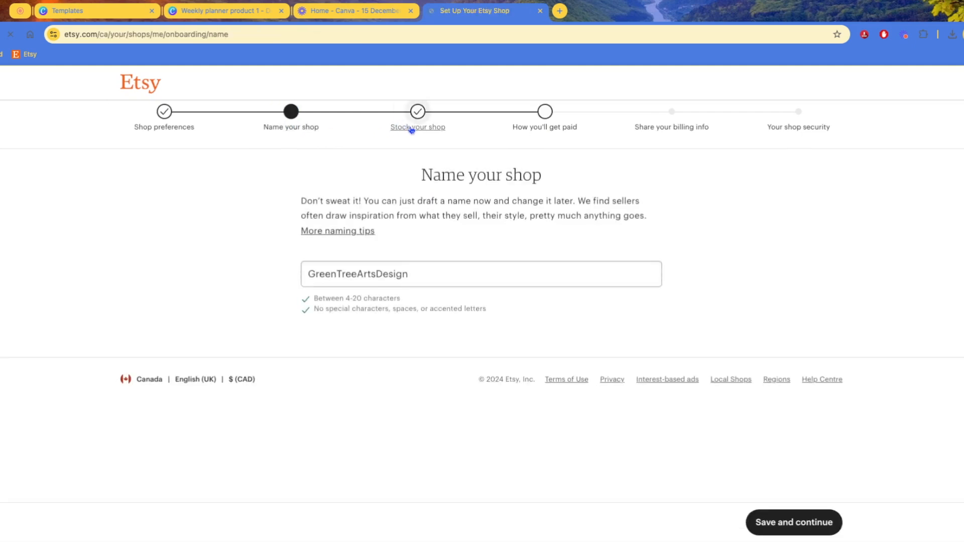
pyautogui.click(428, 128)
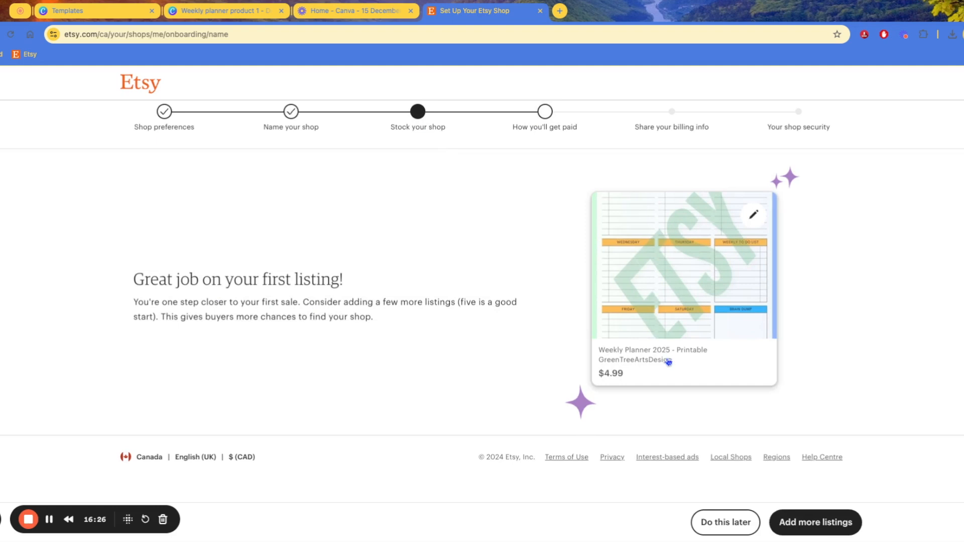
pyautogui.moveTo(181, 303); pyautogui.dragTo(373, 317)
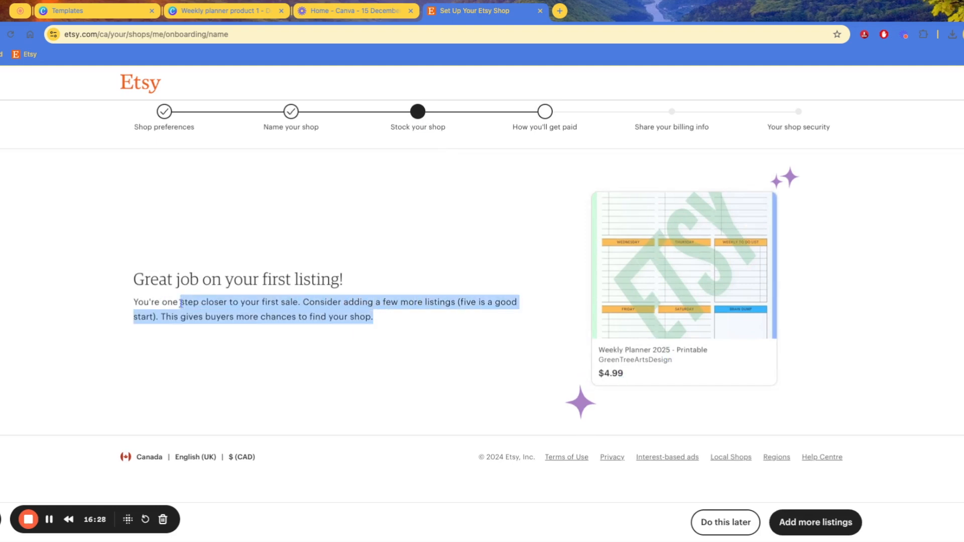
pyautogui.moveTo(281, 317); pyautogui.dragTo(477, 330)
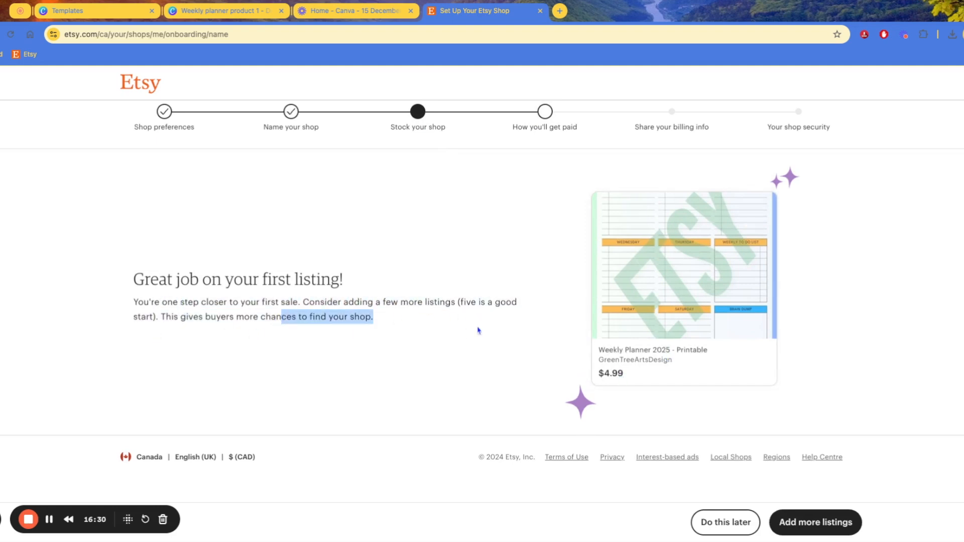
# Open the Weekly Planner 2025 listing in a separate tab, then return to the setup tab
pyautogui.click(684, 275)
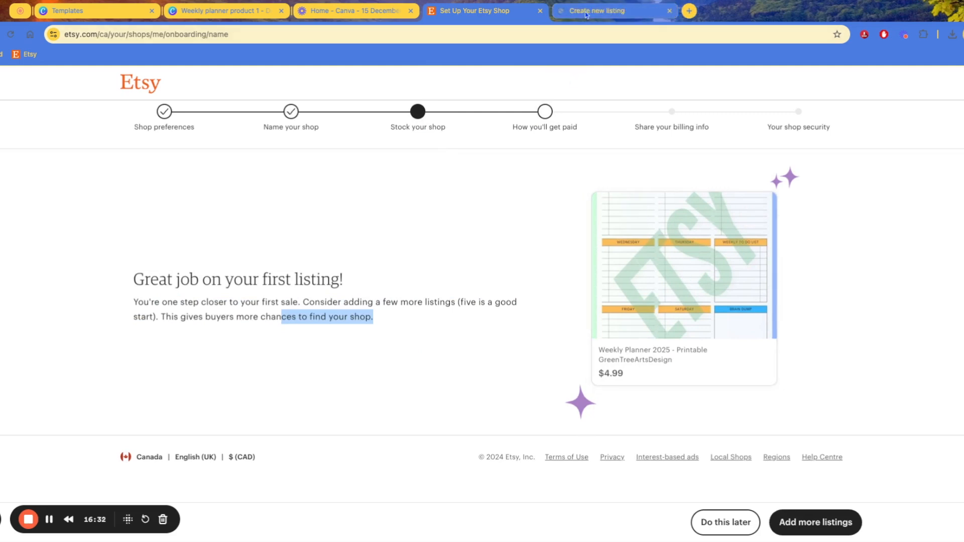
pyautogui.scroll(-7, 470, 312)
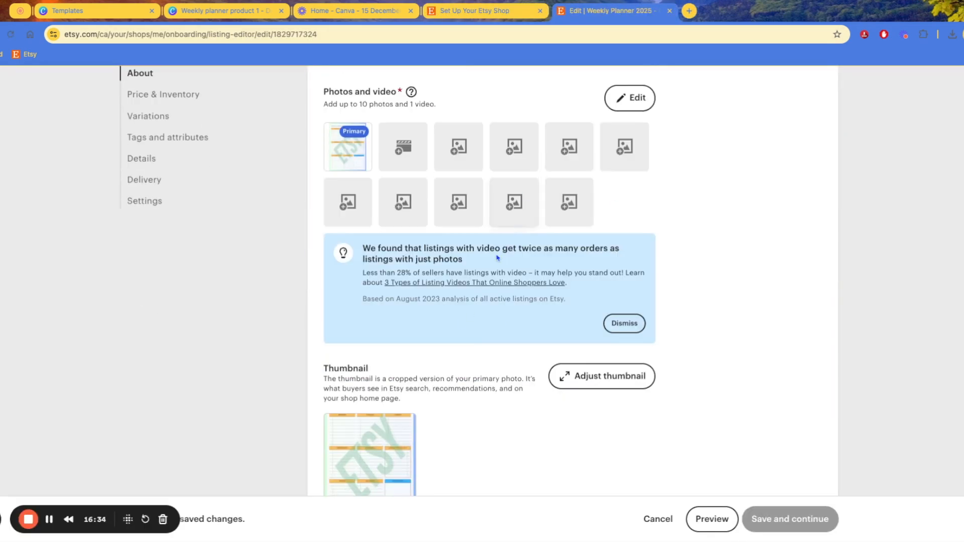
pyautogui.scroll(-9, 506, 234)
pyautogui.scroll(8, 533, 378)
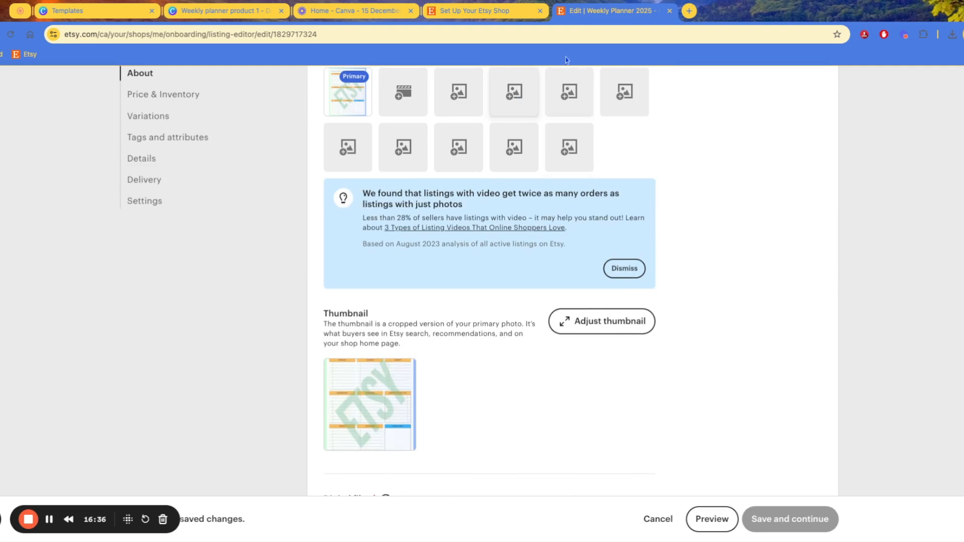
pyautogui.click(511, 11)
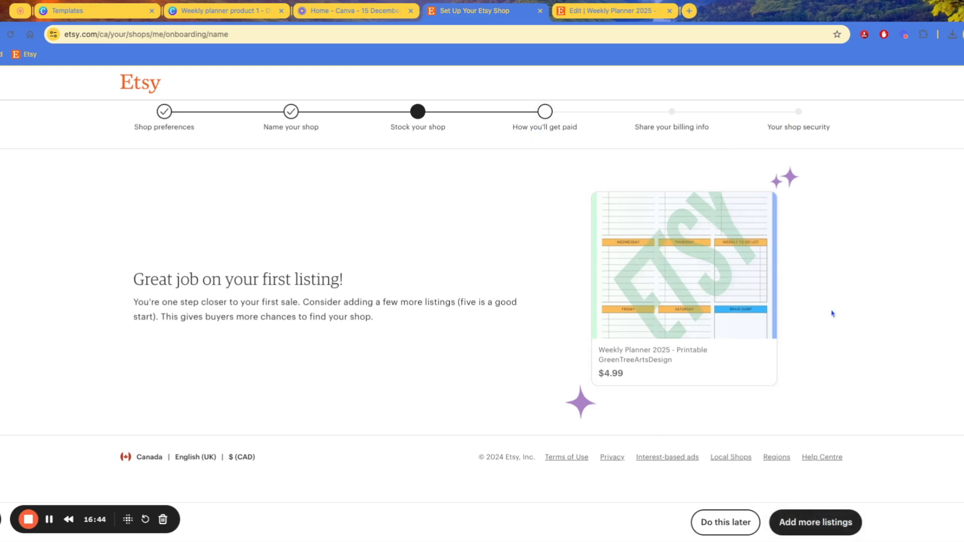
# Skip adding more listings and move on to the How you'll get paid step
pyautogui.click(731, 529)
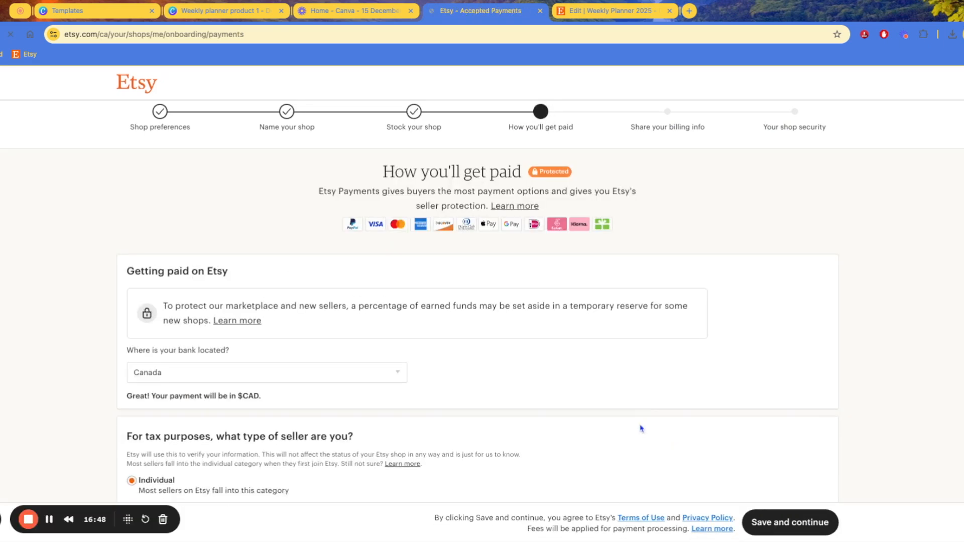
pyautogui.scroll(-1, 643, 367)
pyautogui.scroll(-1, 643, 366)
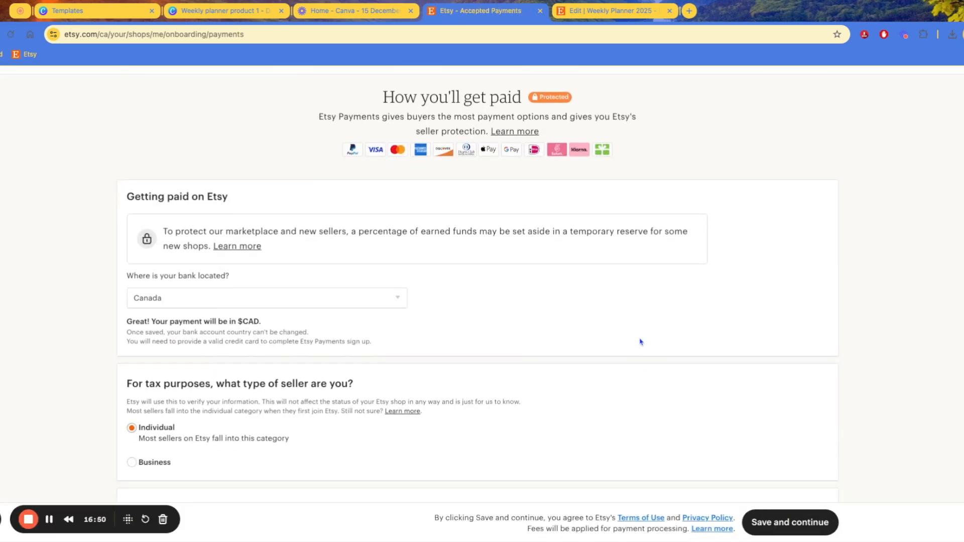
pyautogui.scroll(2, 624, 183)
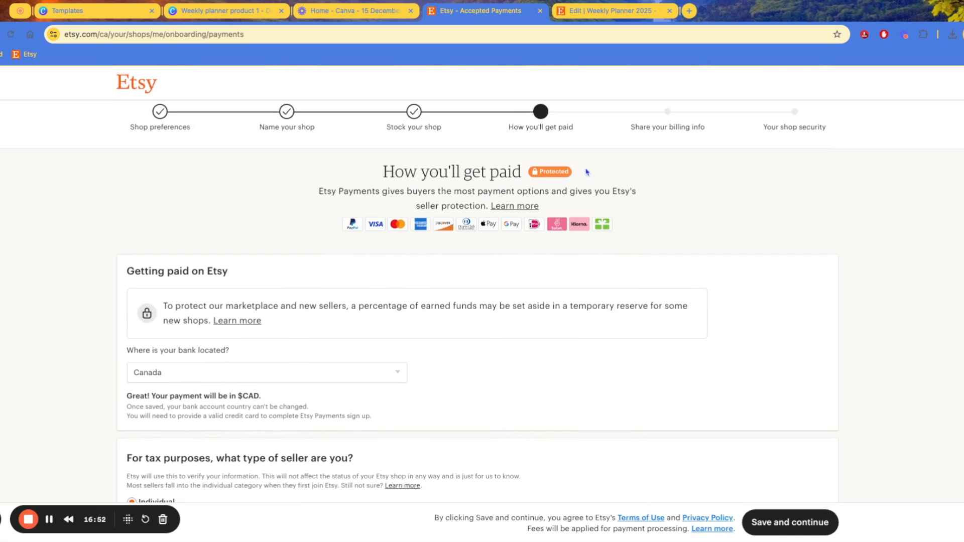
pyautogui.scroll(-5, 234, 201)
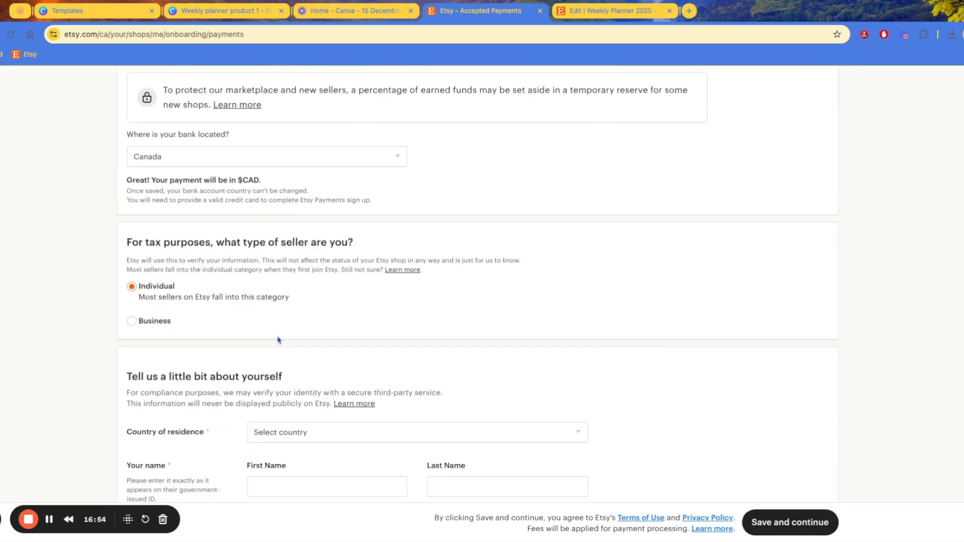
pyautogui.scroll(-5, 504, 313)
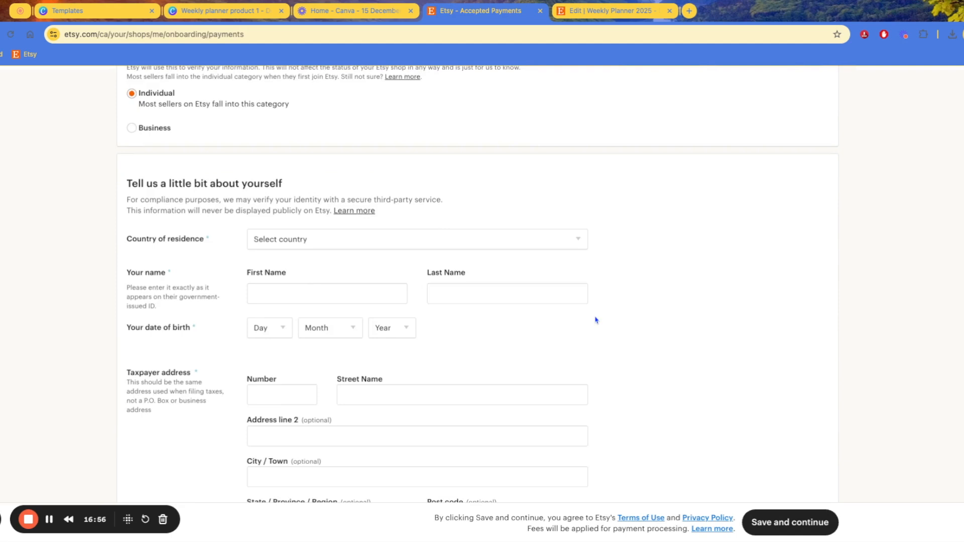
pyautogui.scroll(-4, 589, 317)
pyautogui.scroll(15, 587, 319)
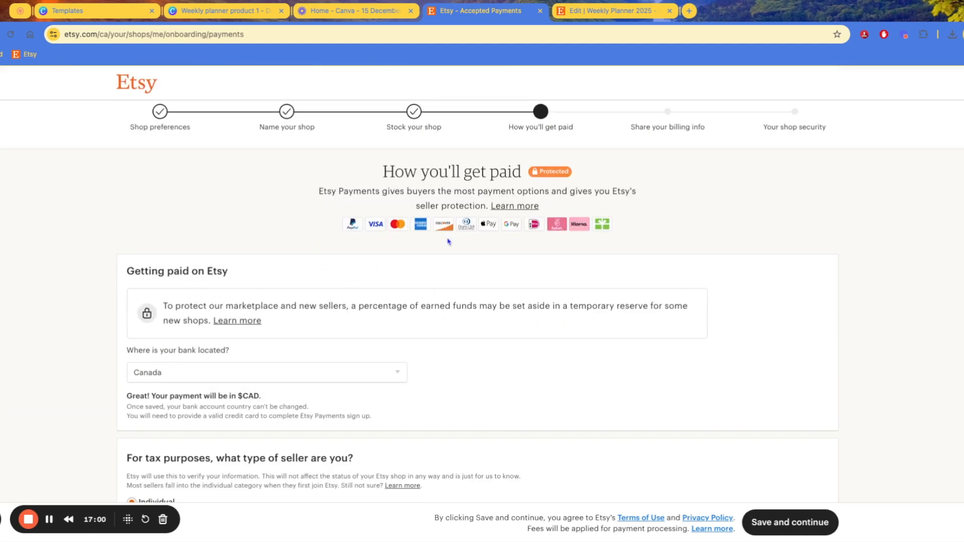
pyautogui.scroll(-1, 271, 304)
pyautogui.scroll(-2, 282, 251)
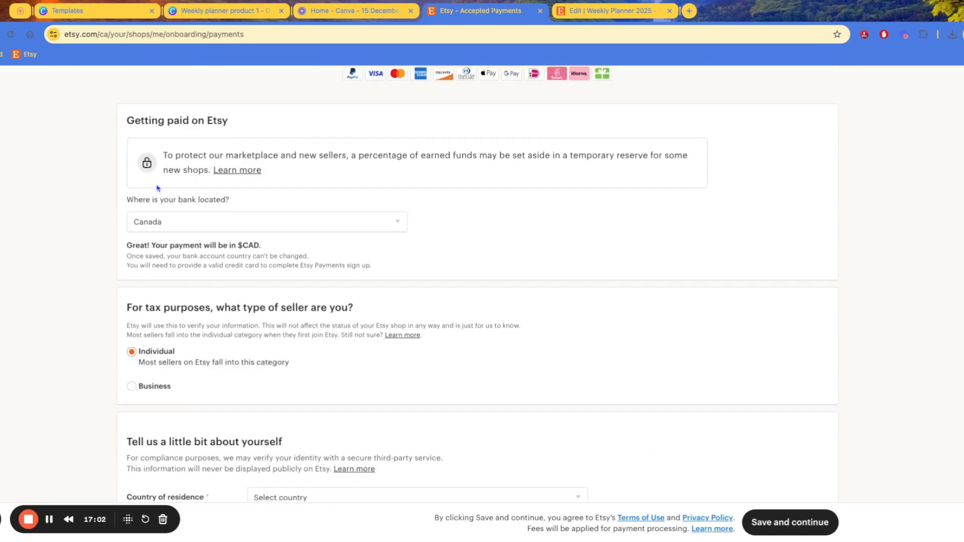
# Check the bank location setting, which is Canada (CAD)
pyautogui.moveTo(183, 199); pyautogui.dragTo(214, 199)
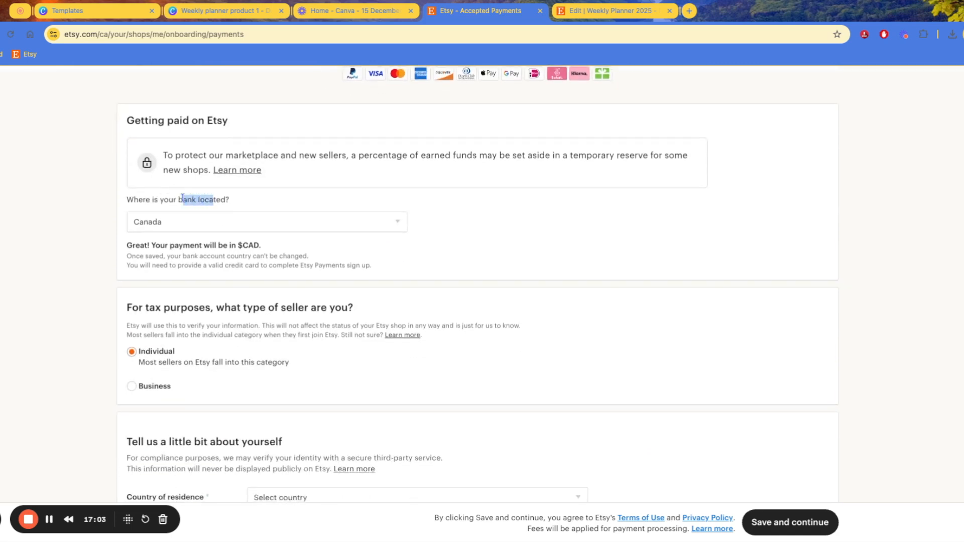
pyautogui.click(155, 228)
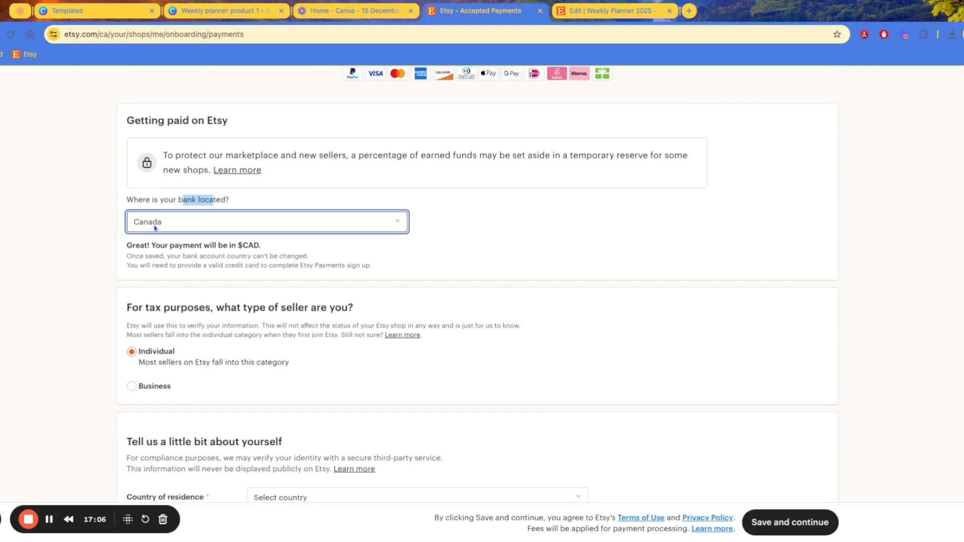
pyautogui.scroll(-1, 405, 235)
pyautogui.click(405, 234)
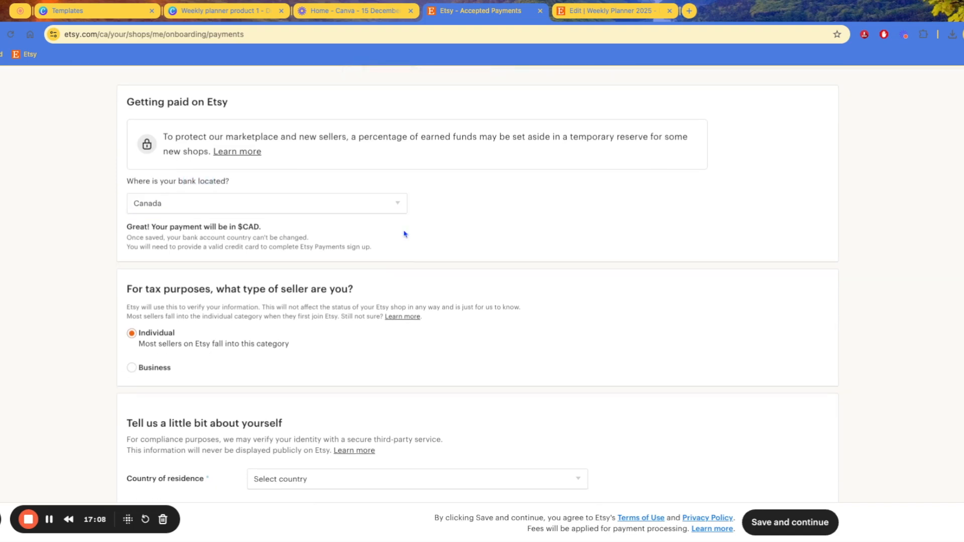
pyautogui.scroll(-3, 405, 234)
pyautogui.scroll(-4, 405, 234)
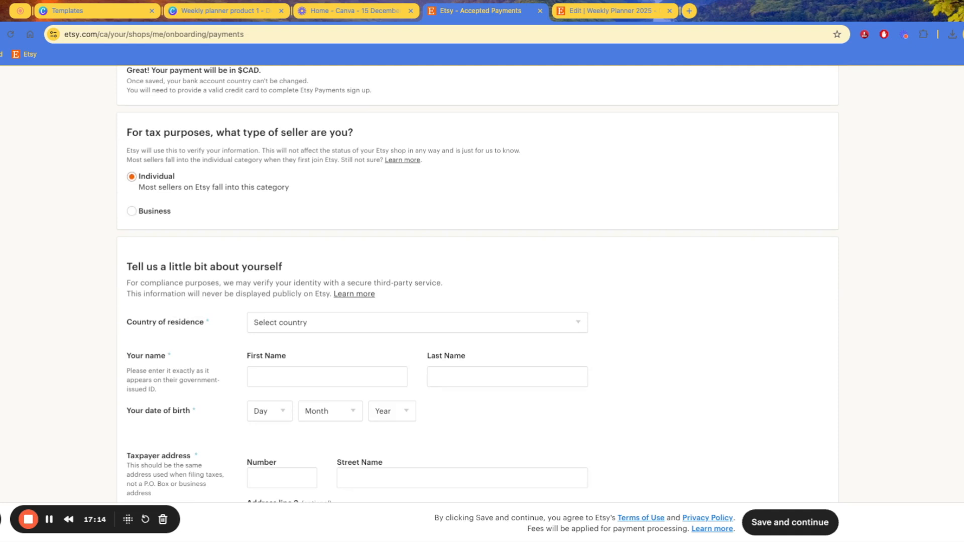
pyautogui.scroll(-1, 478, 284)
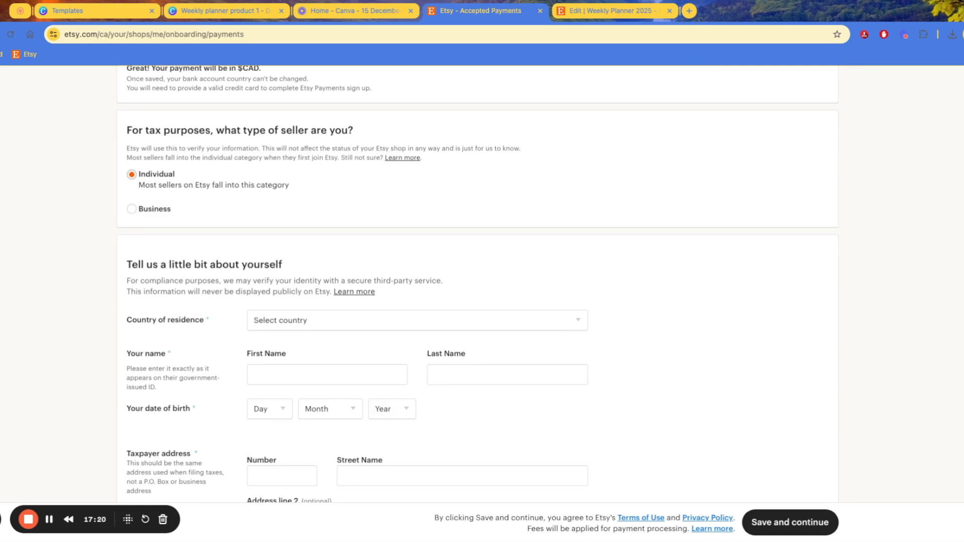
# Set the tax seller type to Individual instead of Business and review the bank fields
pyautogui.click(132, 209)
pyautogui.scroll(-2, 478, 284)
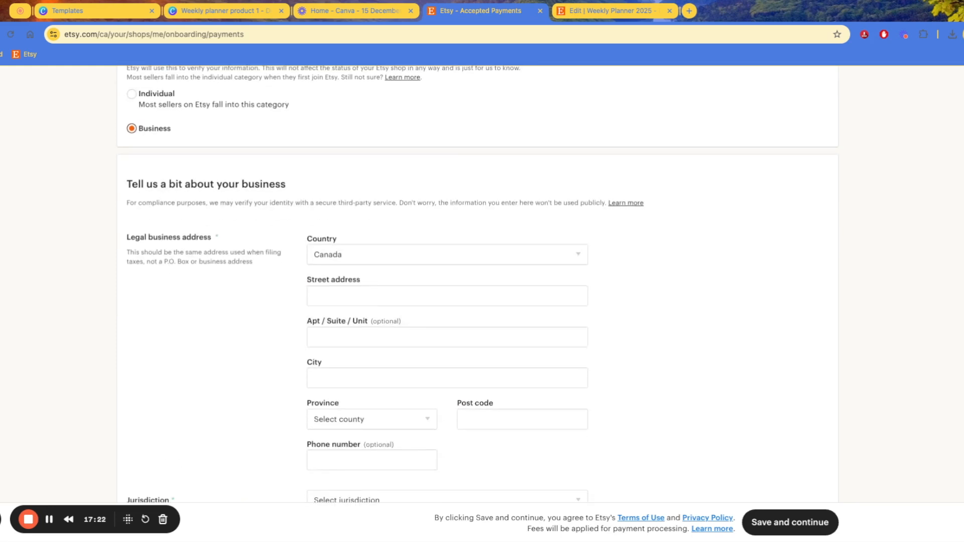
pyautogui.scroll(-2, 477, 284)
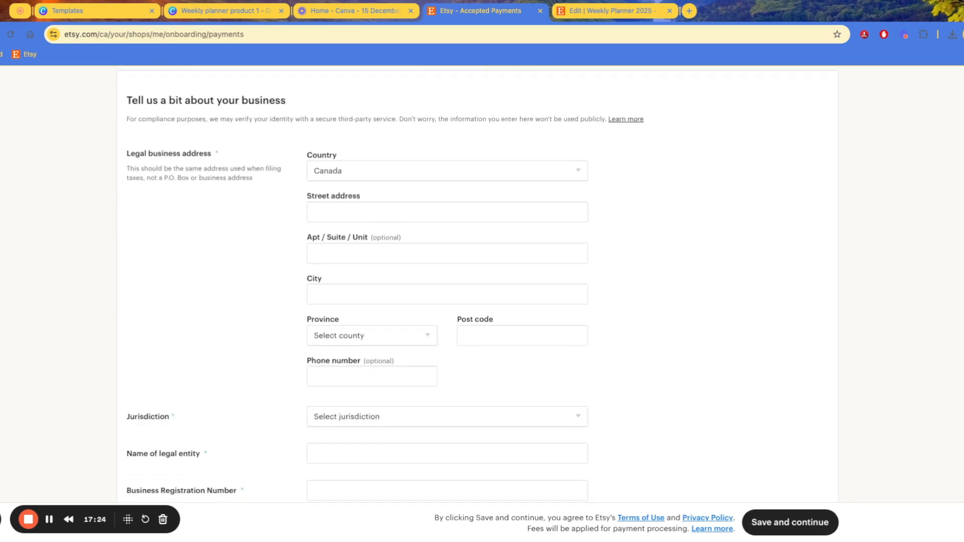
pyautogui.scroll(-6, 478, 284)
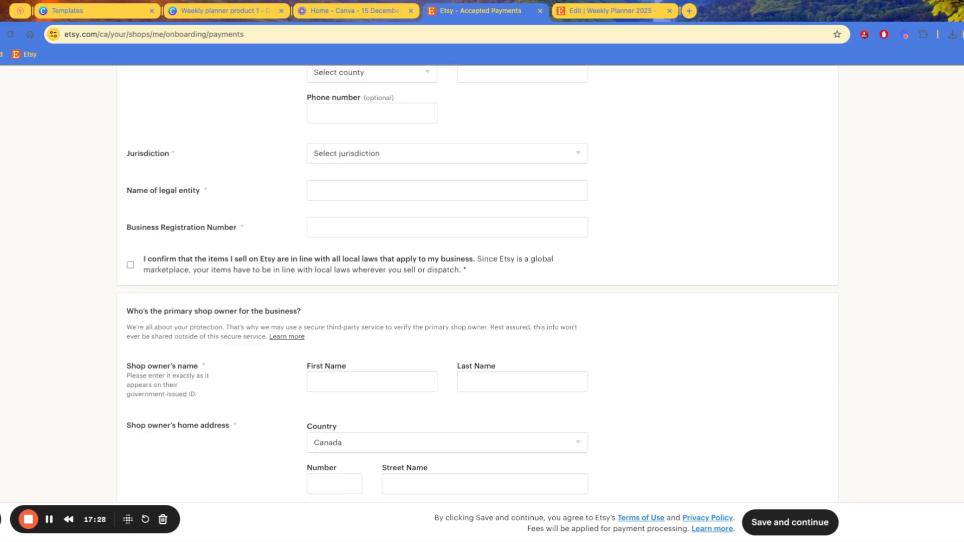
pyautogui.scroll(-3, 478, 284)
pyautogui.scroll(15, 477, 284)
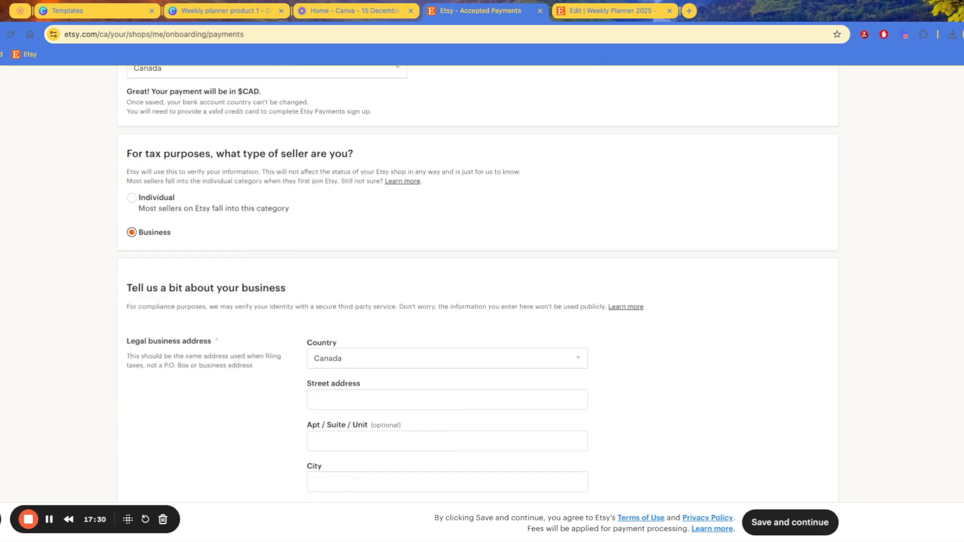
pyautogui.click(131, 198)
pyautogui.scroll(-4, 478, 283)
pyautogui.scroll(-3, 478, 284)
pyautogui.scroll(-6, 478, 284)
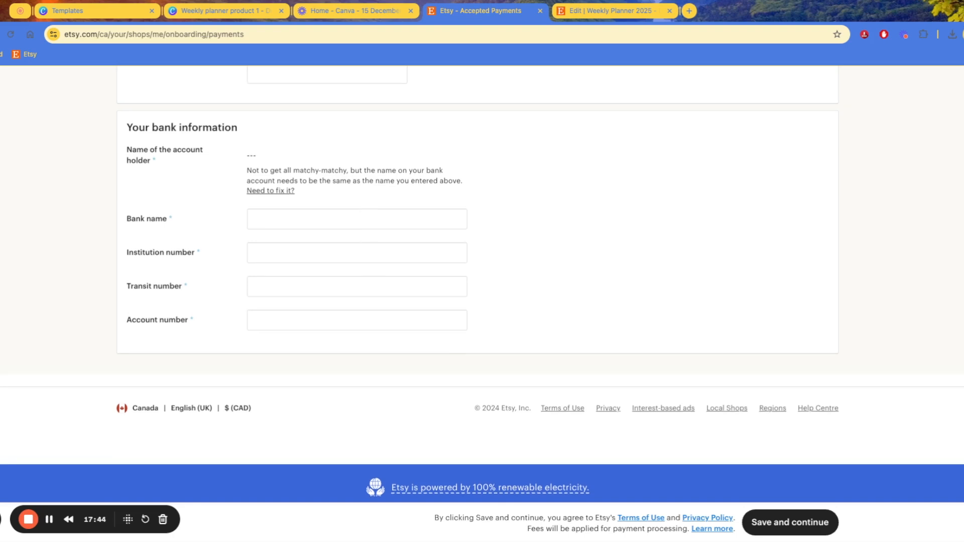
pyautogui.scroll(4, 477, 284)
pyautogui.scroll(14, 478, 284)
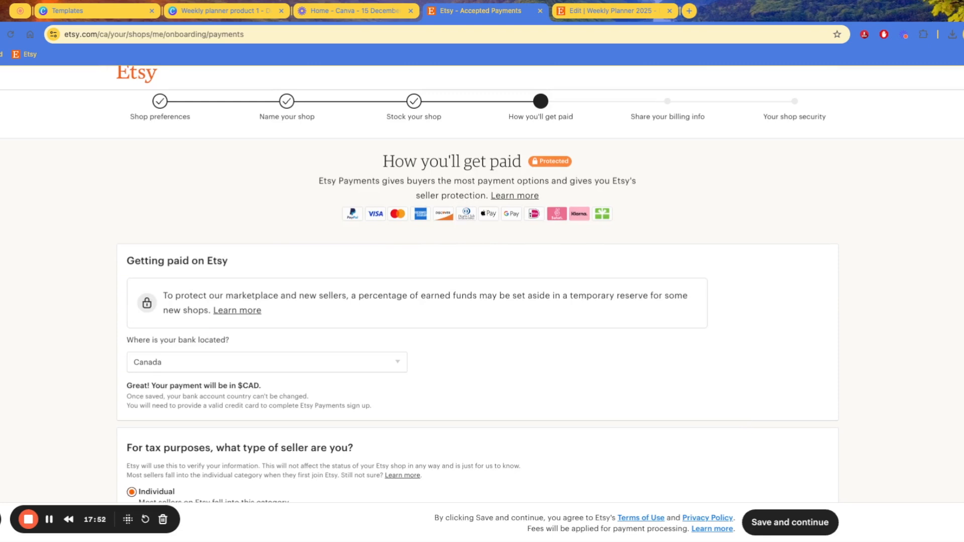
pyautogui.scroll(1, 478, 284)
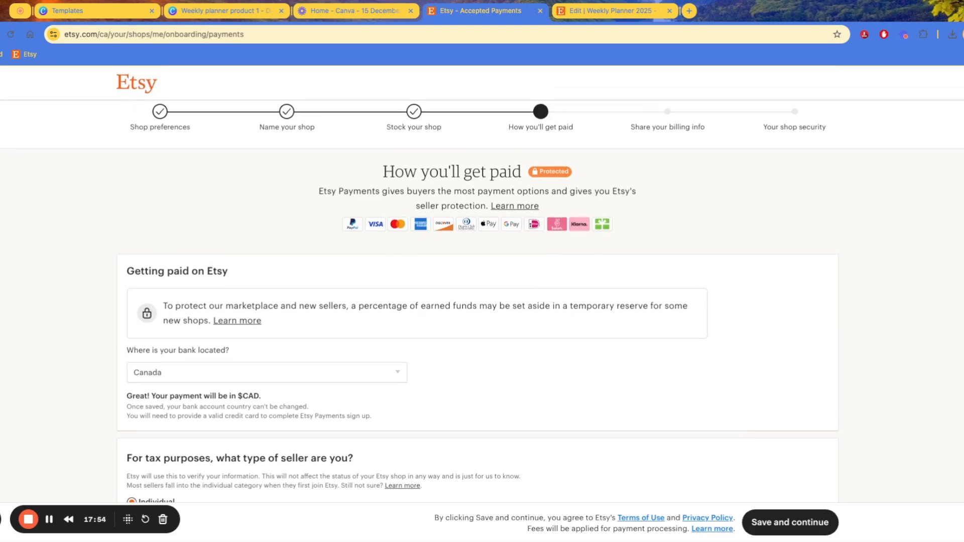
pyautogui.scroll(-2, 478, 284)
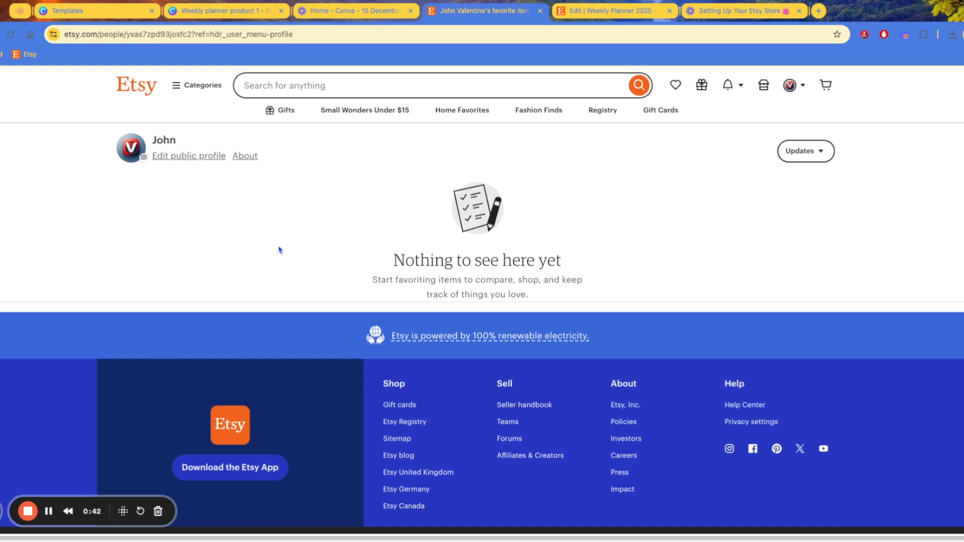
# Open Edit public profile and review the picture, name, gender, city and birthday fields
pyautogui.click(194, 157)
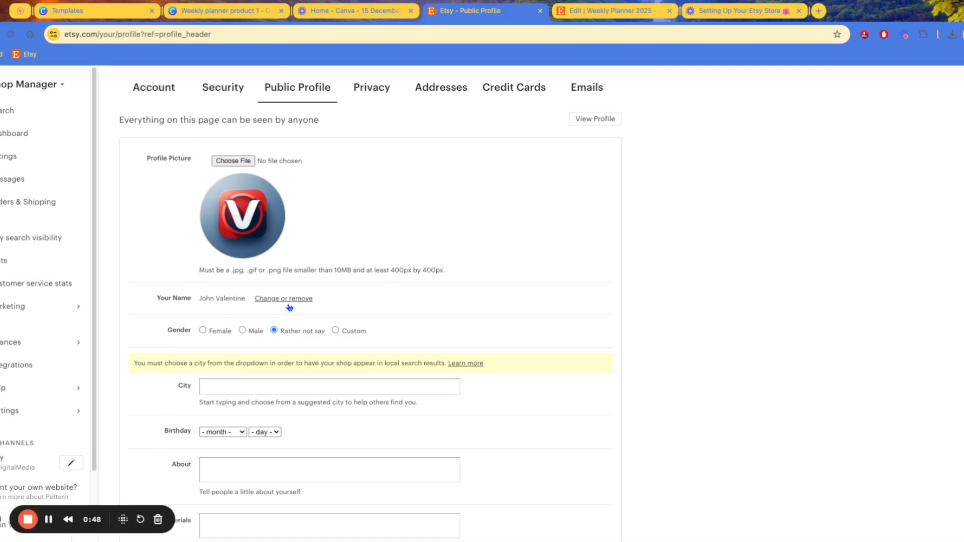
pyautogui.scroll(-2, 265, 340)
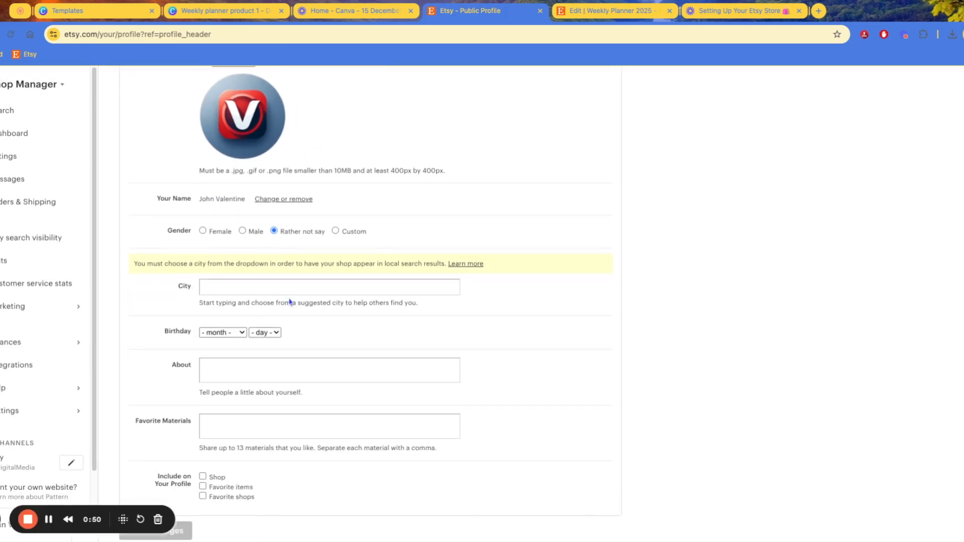
pyautogui.scroll(2, 273, 302)
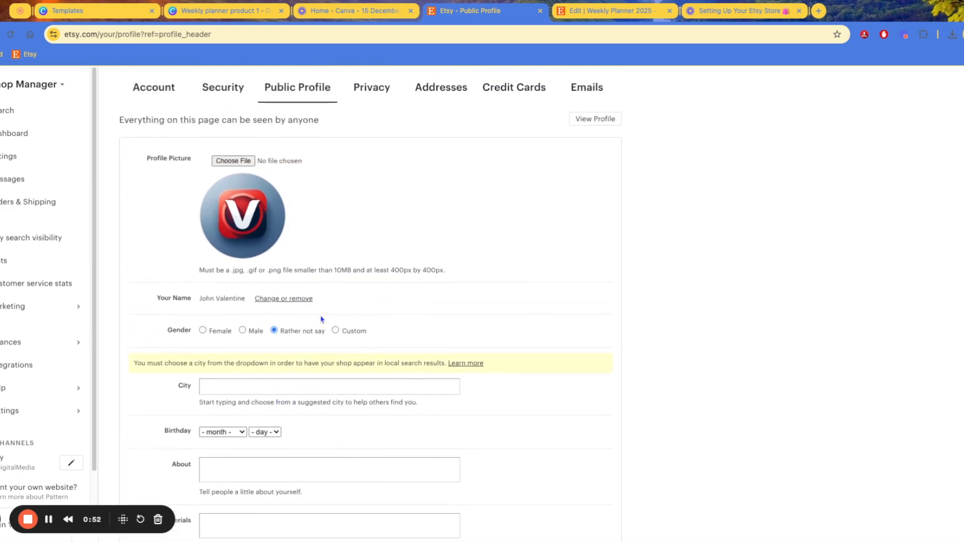
# Open the JVDigitalMedia shop page from the Etsy sales channel
pyautogui.click(22, 467)
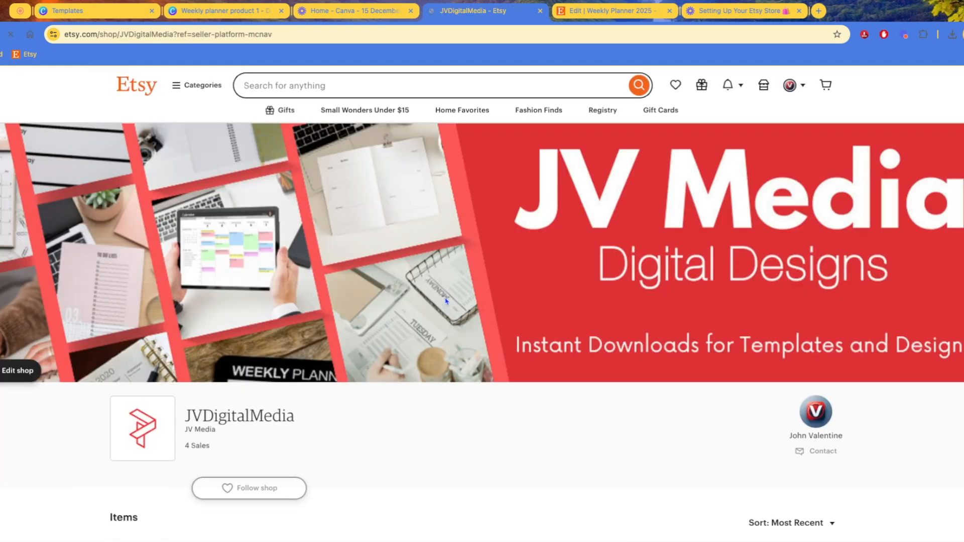
pyautogui.scroll(-2, 512, 325)
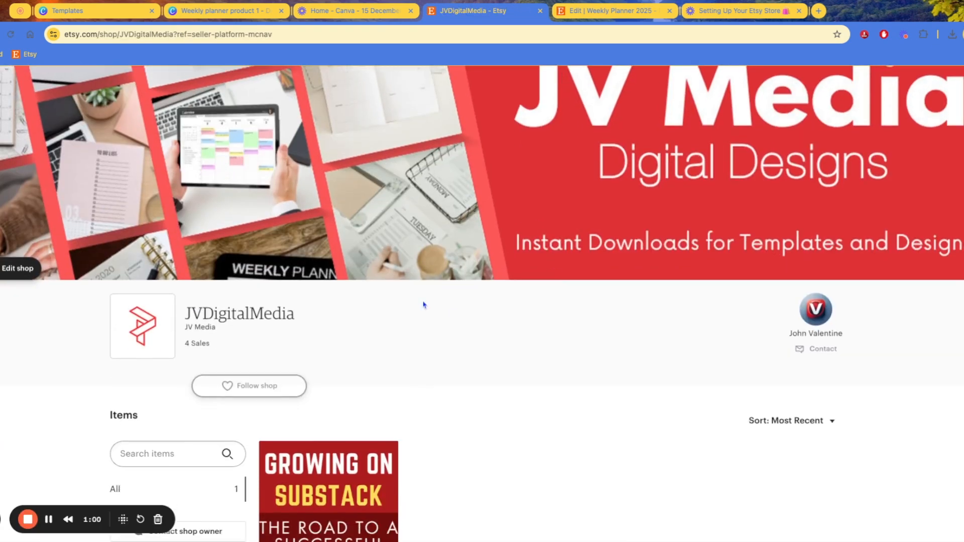
pyautogui.scroll(2, 508, 341)
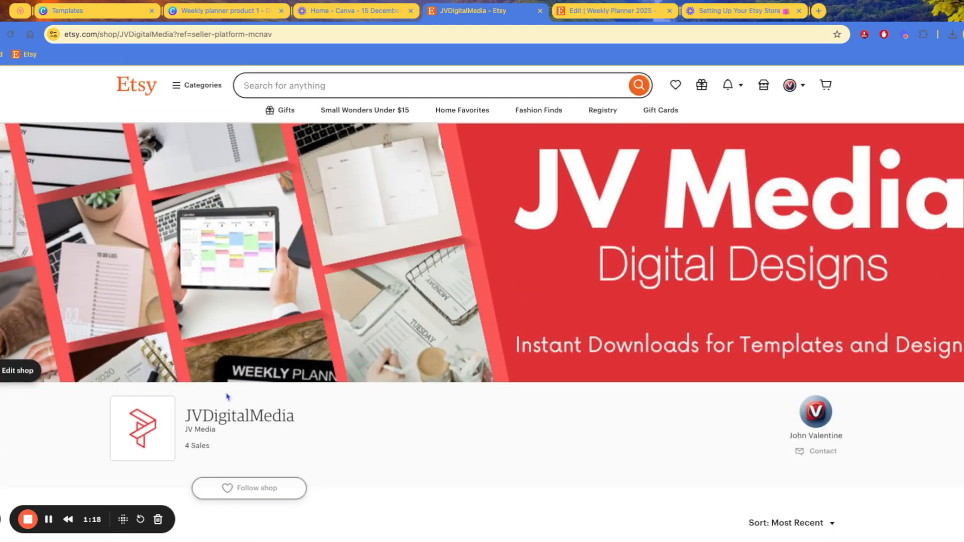
pyautogui.scroll(-2, 321, 329)
pyautogui.scroll(1, 356, 341)
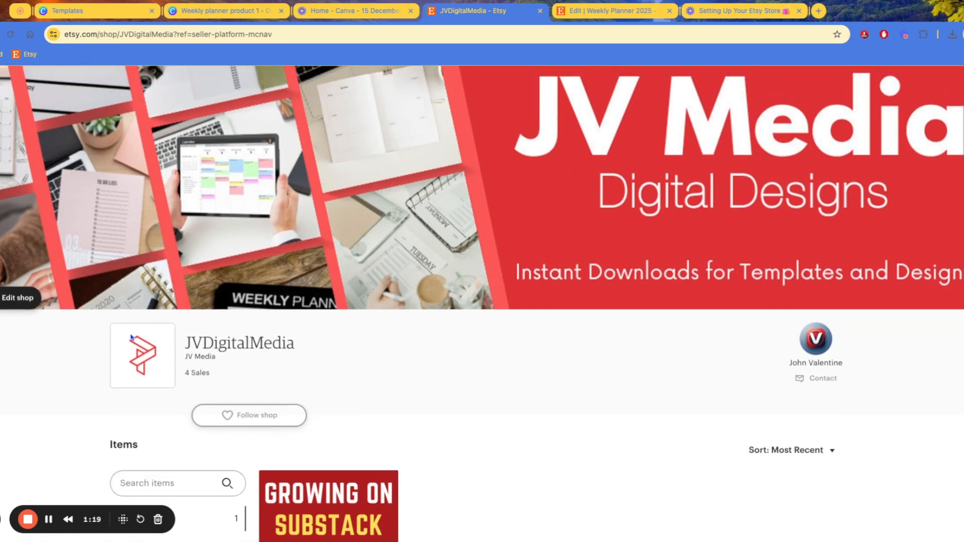
# Switch to Edit shop mode and review the banner, logo and shop title
pyautogui.click(14, 300)
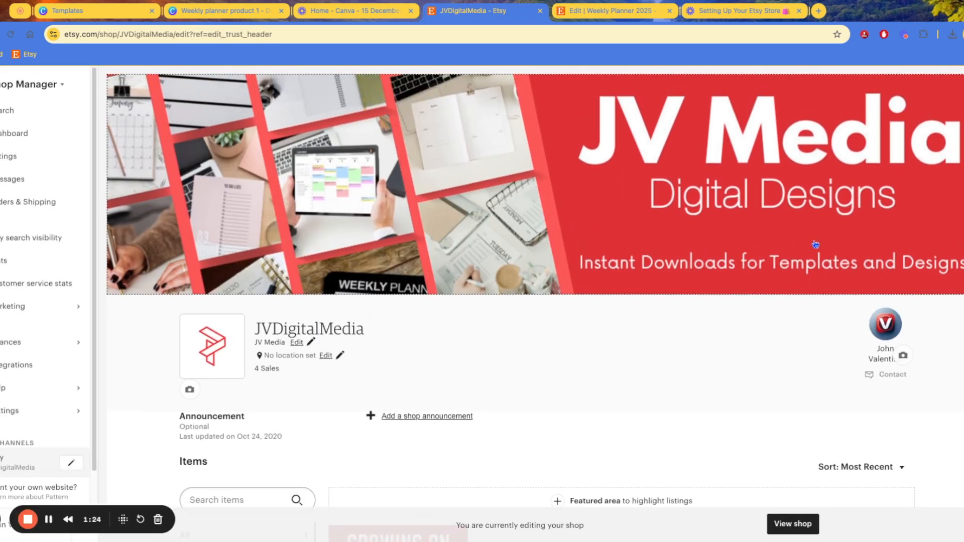
pyautogui.scroll(-1, 537, 311)
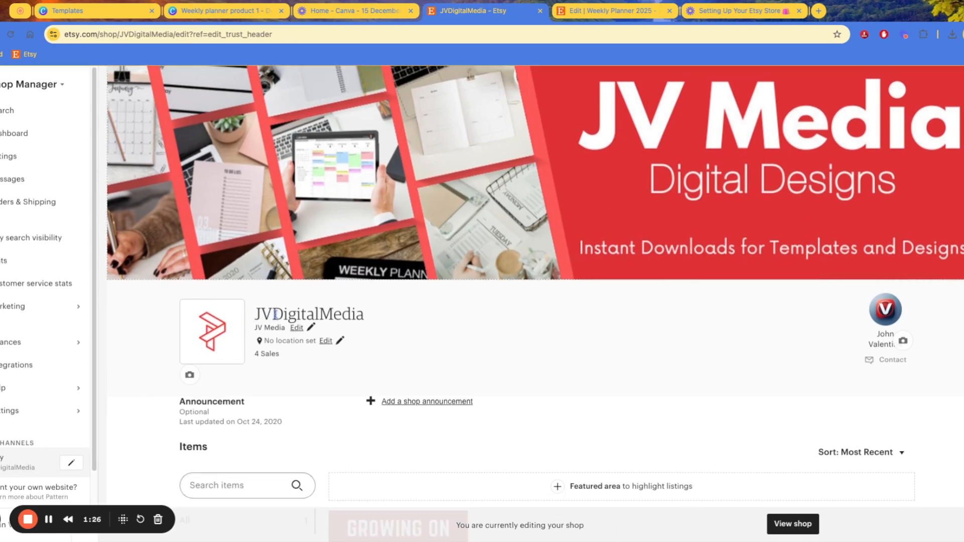
pyautogui.moveTo(266, 328); pyautogui.dragTo(276, 328)
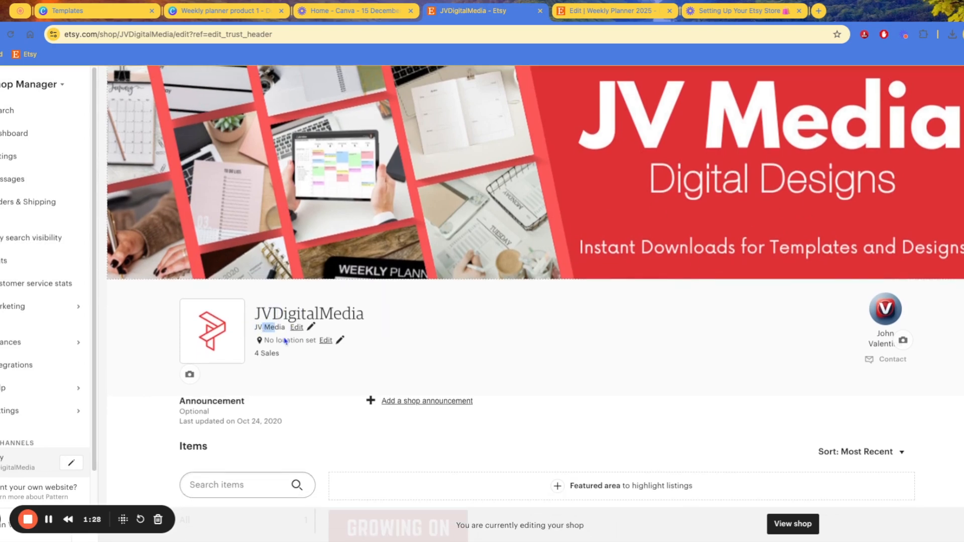
pyautogui.scroll(-2, 329, 294)
pyautogui.scroll(-3, 326, 297)
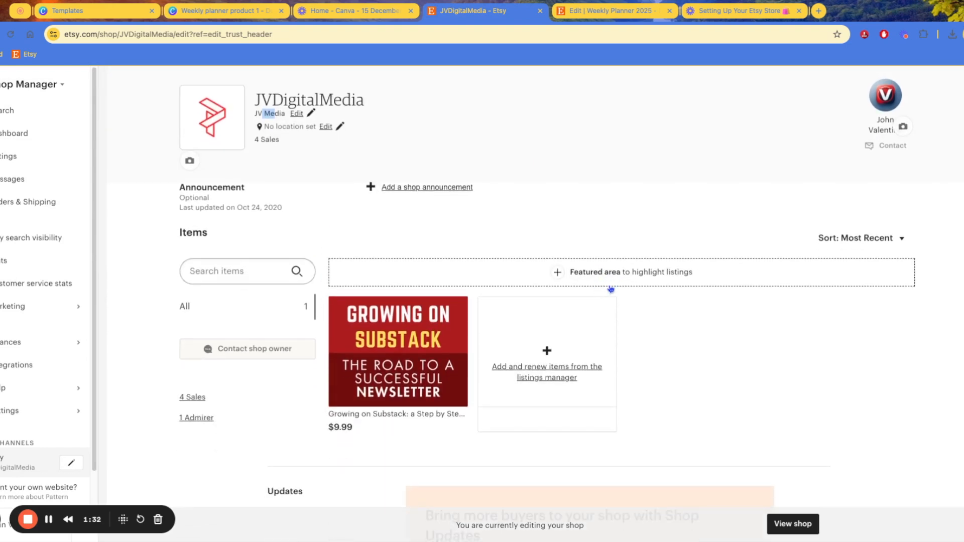
pyautogui.scroll(-2, 665, 373)
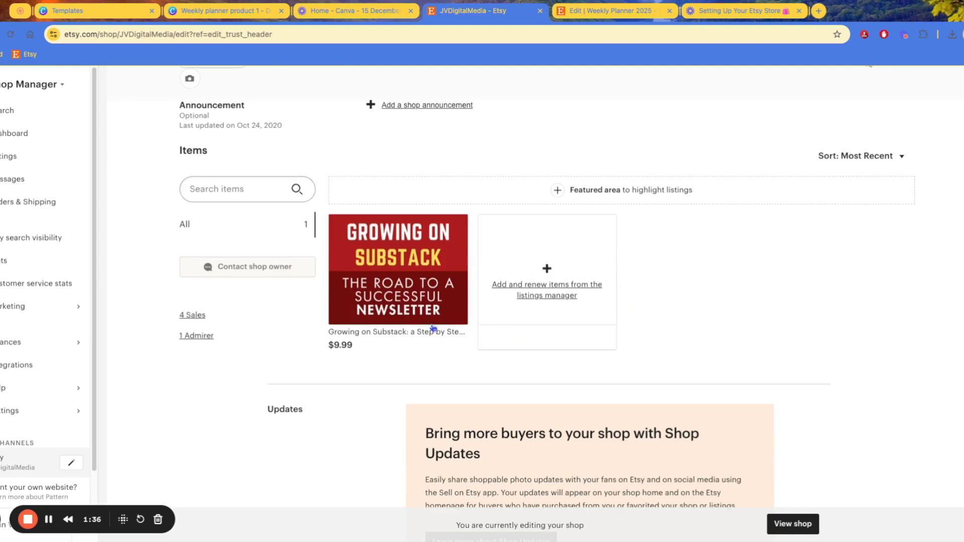
pyautogui.scroll(3, 475, 326)
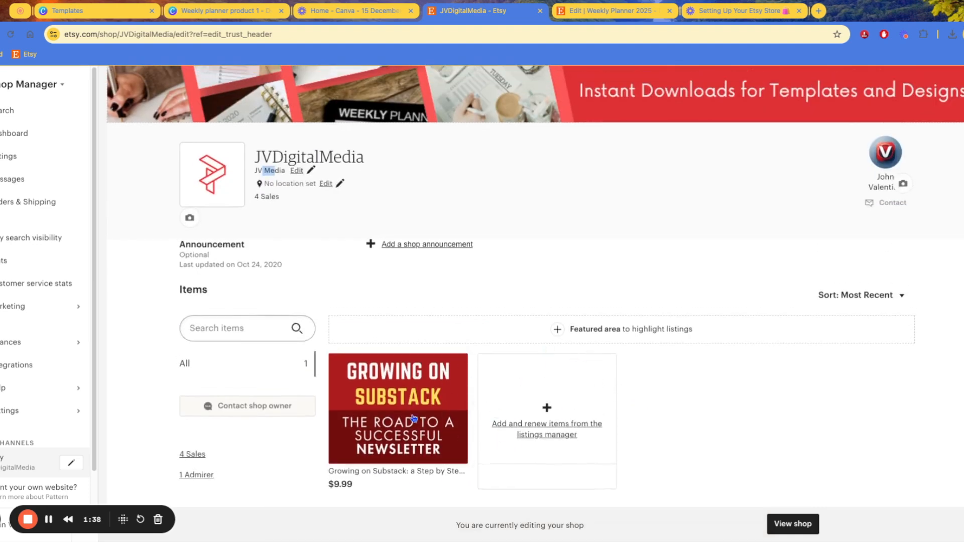
pyautogui.scroll(2, 413, 402)
pyautogui.scroll(2, 413, 278)
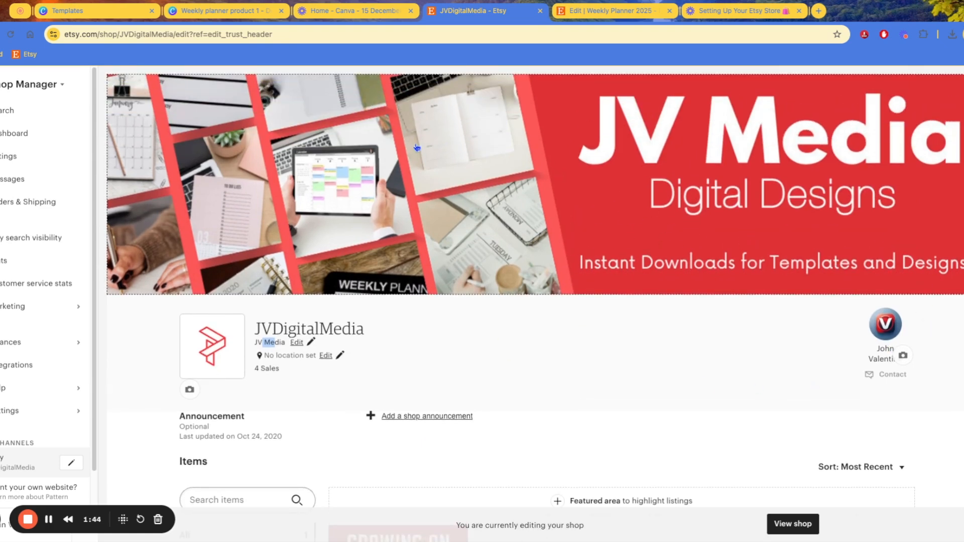
# Browse Canva's Logo 500 × 500 px templates, comparing them with the Etsy shop editor
pyautogui.click(498, 351)
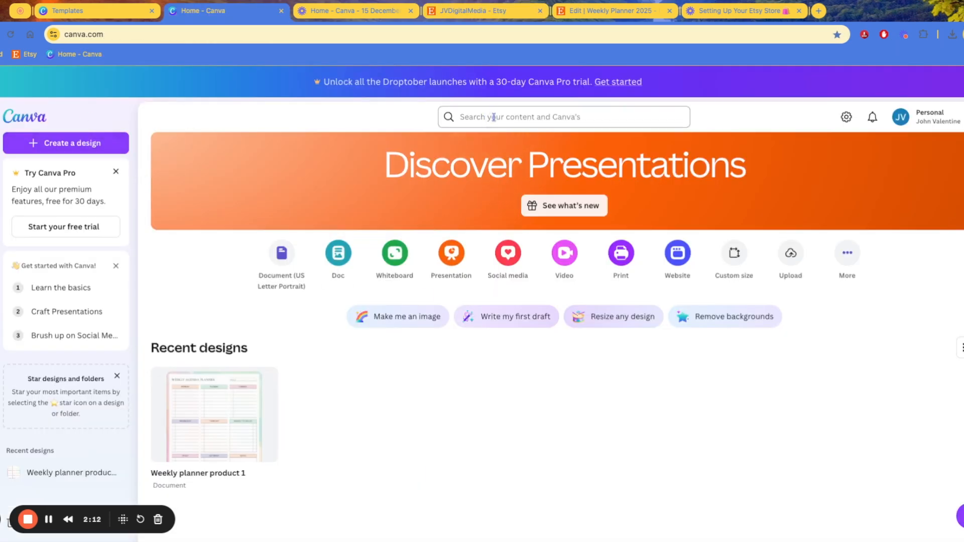
pyautogui.click(530, 113)
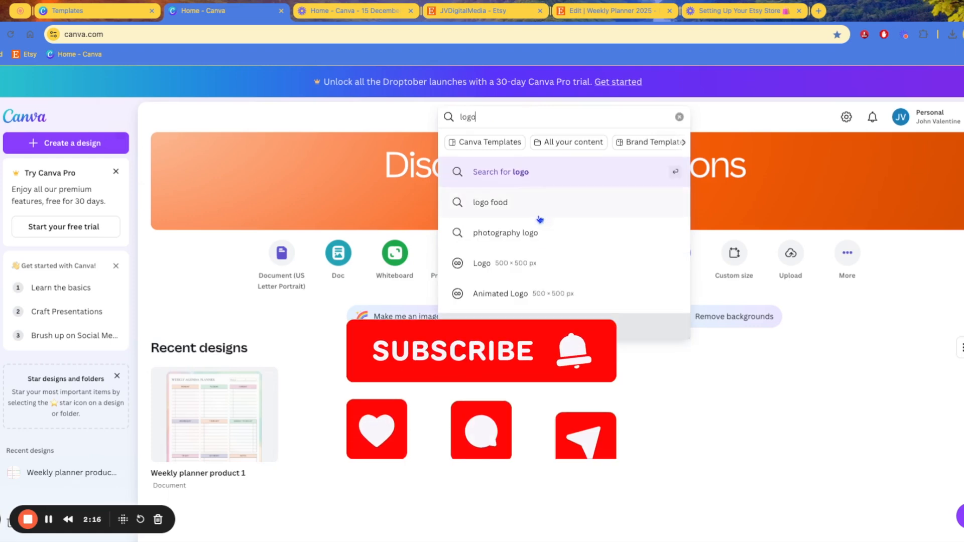
pyautogui.click(530, 270)
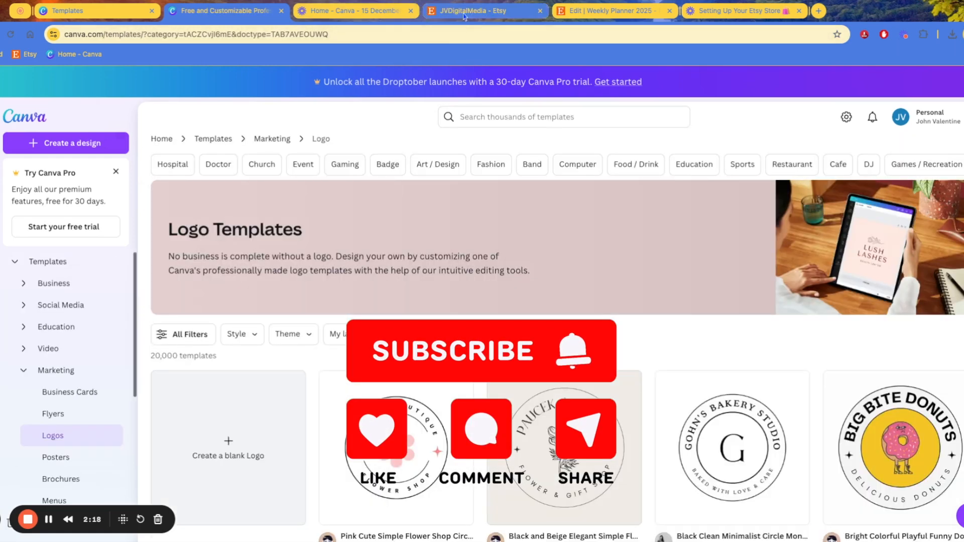
pyautogui.click(507, 11)
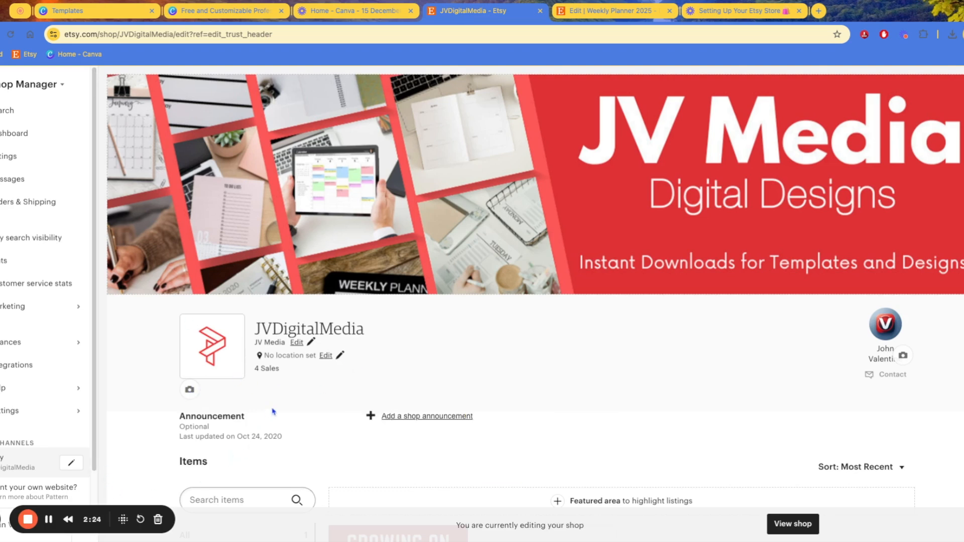
pyautogui.scroll(-1, 300, 395)
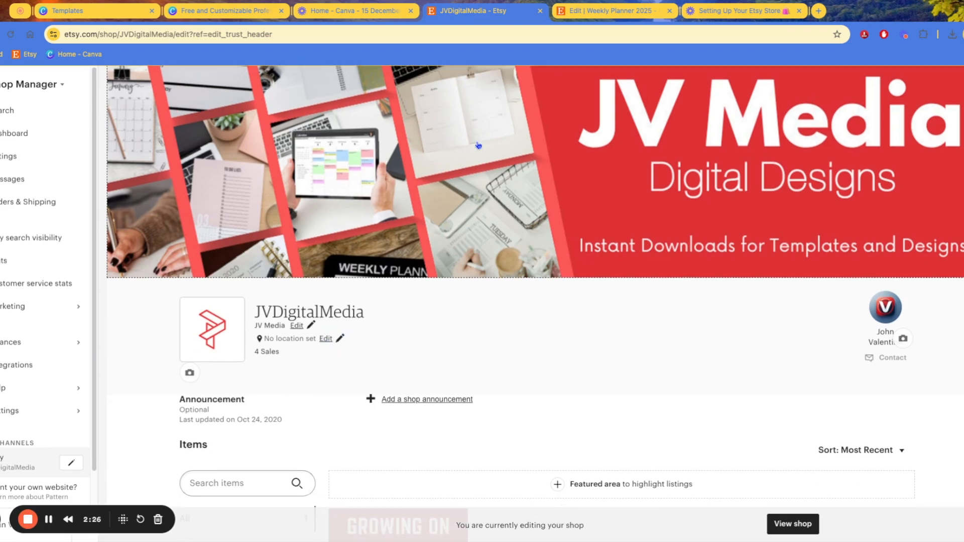
pyautogui.click(274, 10)
# Search Canva templates for 'instagrm'
pyautogui.click(507, 116)
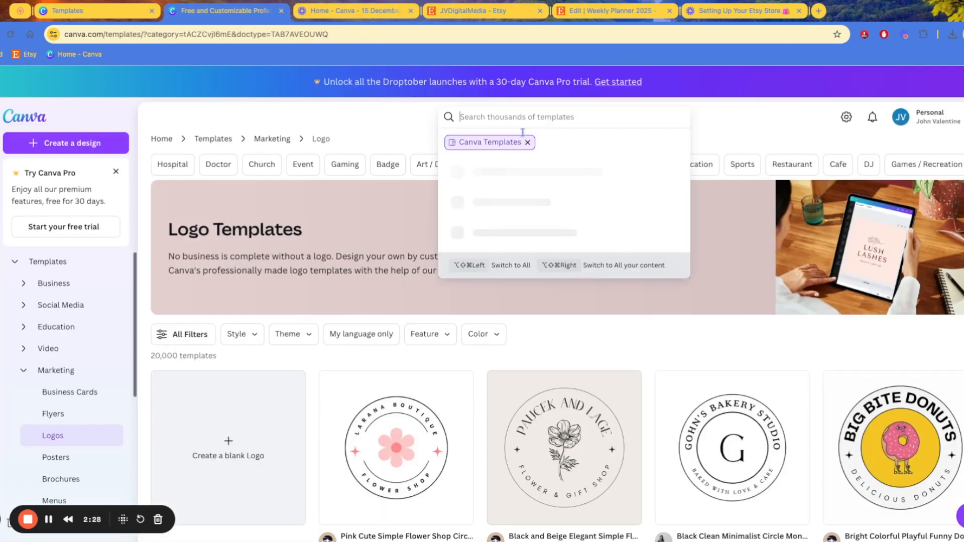
pyautogui.scroll(-4, 661, 250)
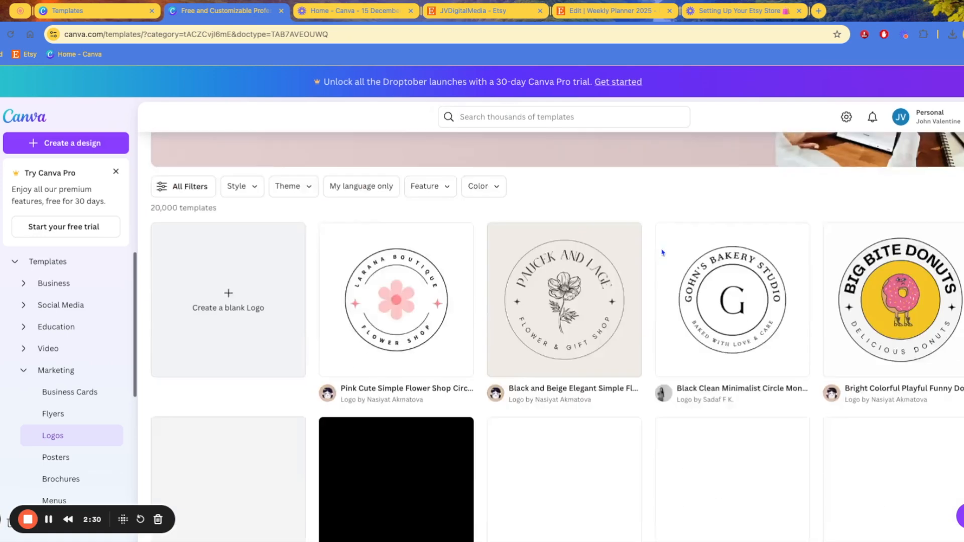
pyautogui.scroll(1, 387, 260)
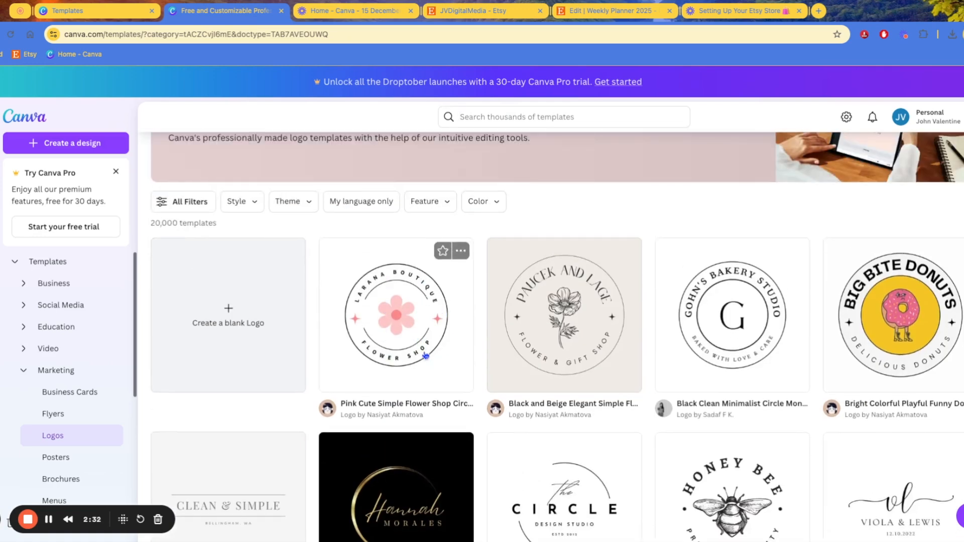
pyautogui.scroll(-1, 419, 348)
pyautogui.scroll(4, 483, 151)
pyautogui.click(491, 119)
pyautogui.write('instagrm')
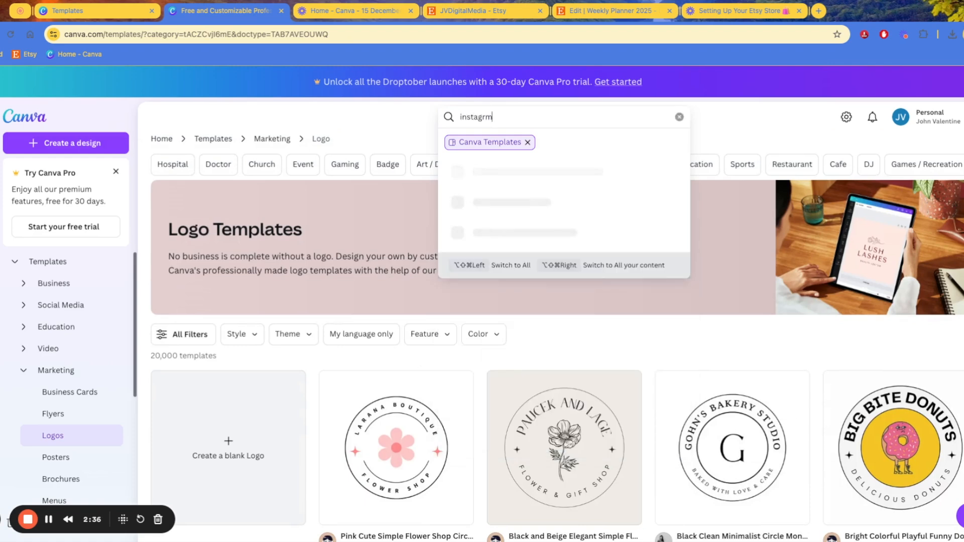
# Create a blank 1080 × 1350 Instagram post and apply the grey 2024 collage template
pyautogui.click(543, 329)
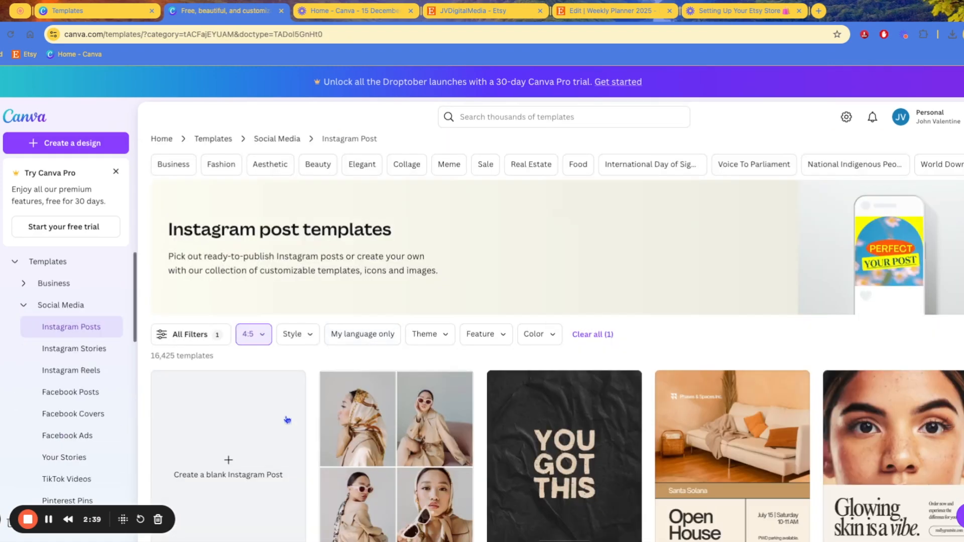
pyautogui.scroll(-2, 341, 411)
pyautogui.click(229, 374)
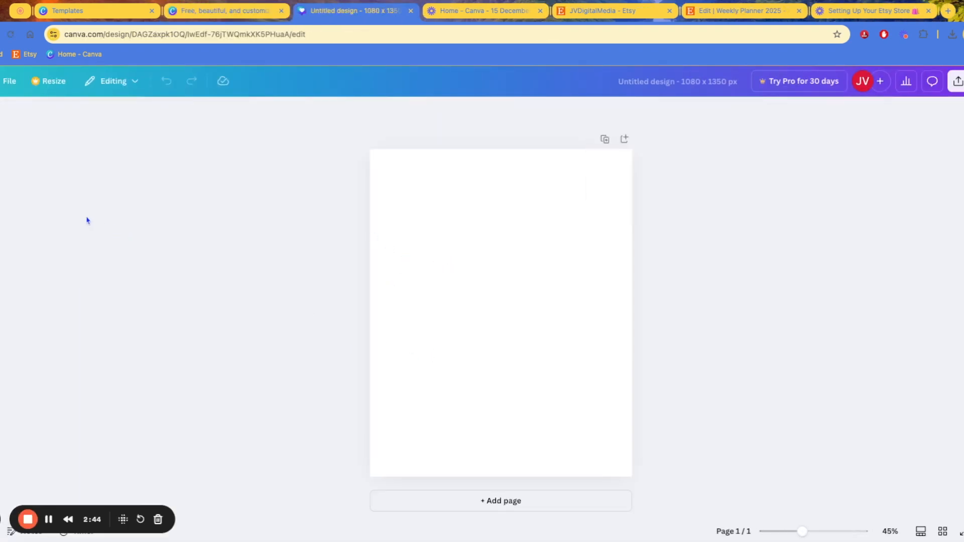
pyautogui.click(81, 224)
pyautogui.click(749, 152)
pyautogui.scroll(-5, 109, 314)
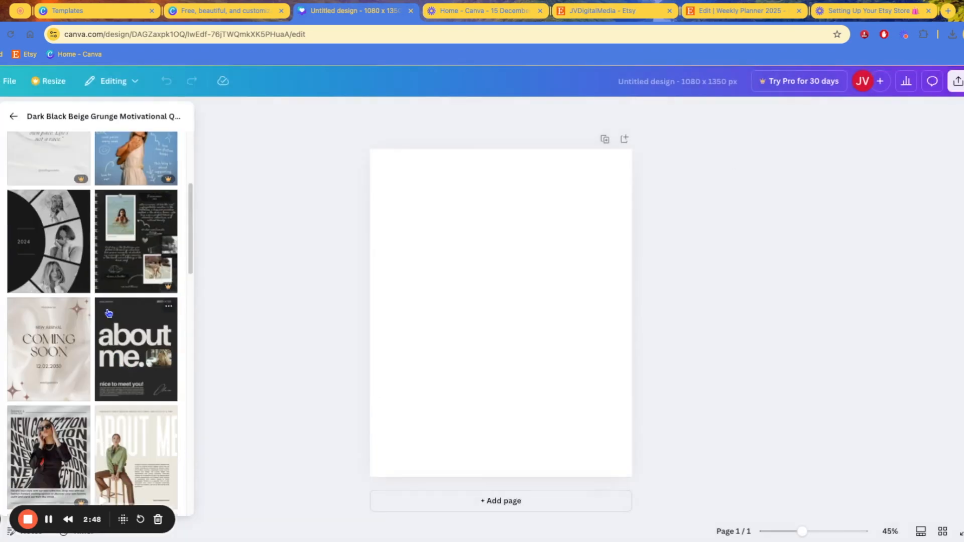
pyautogui.click(48, 241)
# Change the year text on the cover from 2024 to 2025
pyautogui.click(719, 297)
pyautogui.doubleClick(444, 315)
pyautogui.click(444, 315)
pyautogui.press('BackSpace')
pyautogui.write('5')
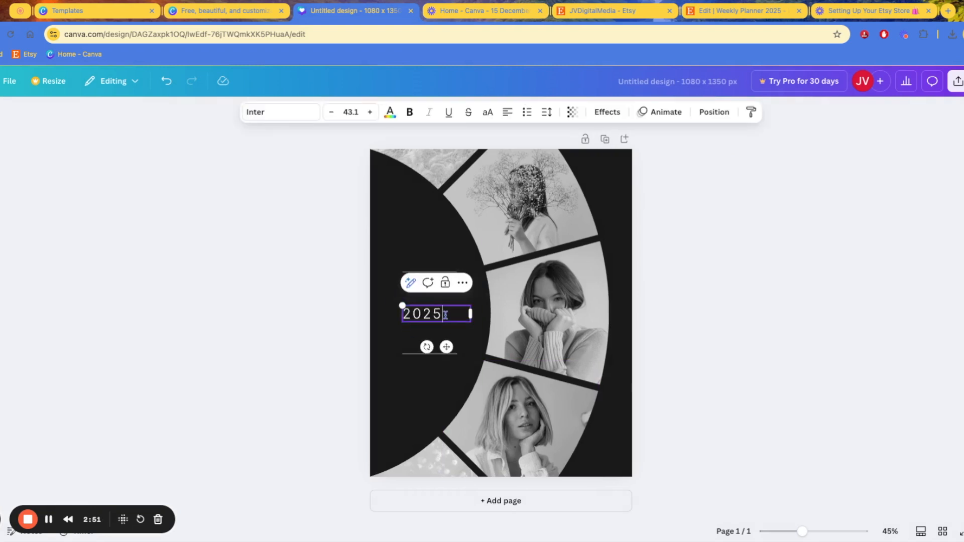
pyautogui.click(730, 332)
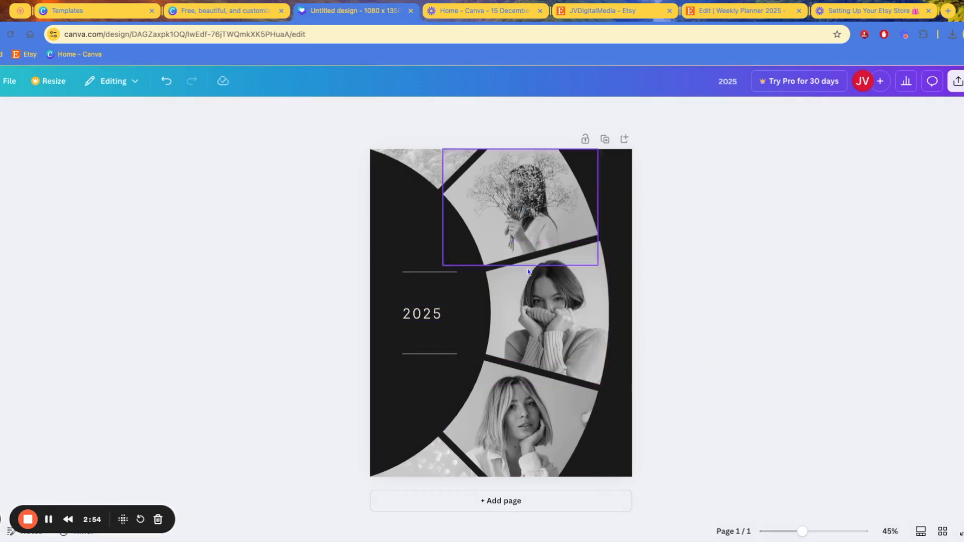
# Try a 500 × 500 custom resize, close it, and return to the Etsy shop
pyautogui.click(55, 84)
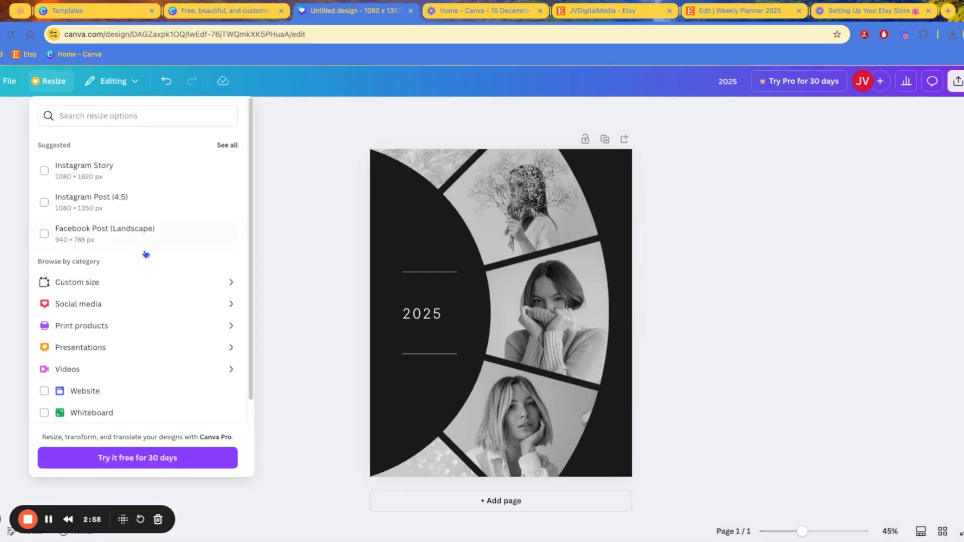
pyautogui.click(103, 283)
pyautogui.doubleClick(94, 184)
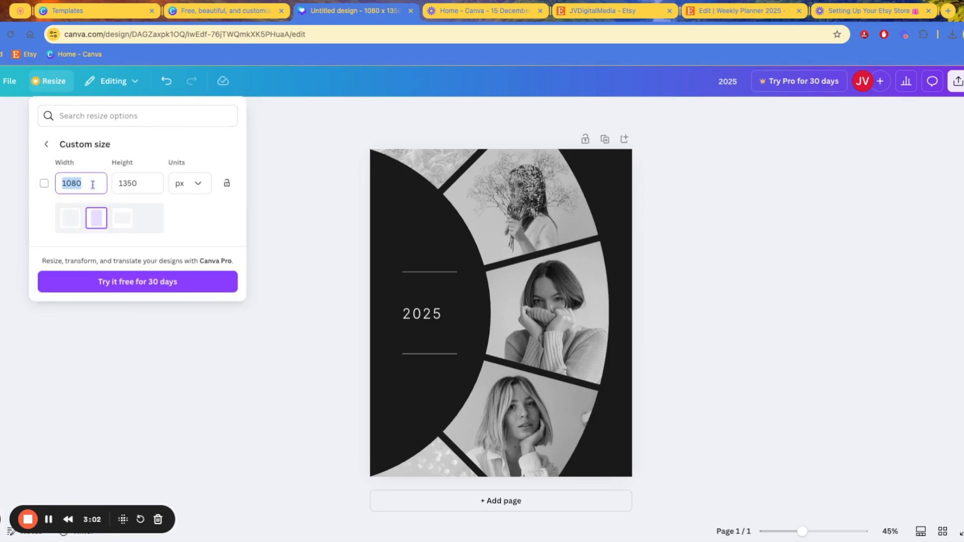
pyautogui.write('500')
pyautogui.press('Tab')
pyautogui.write('500')
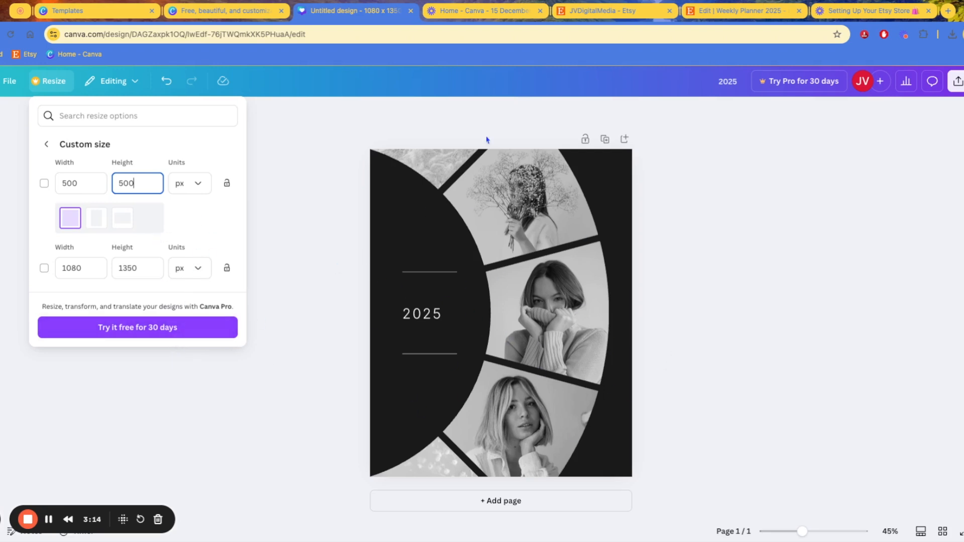
pyautogui.click(362, 279)
pyautogui.click(601, 11)
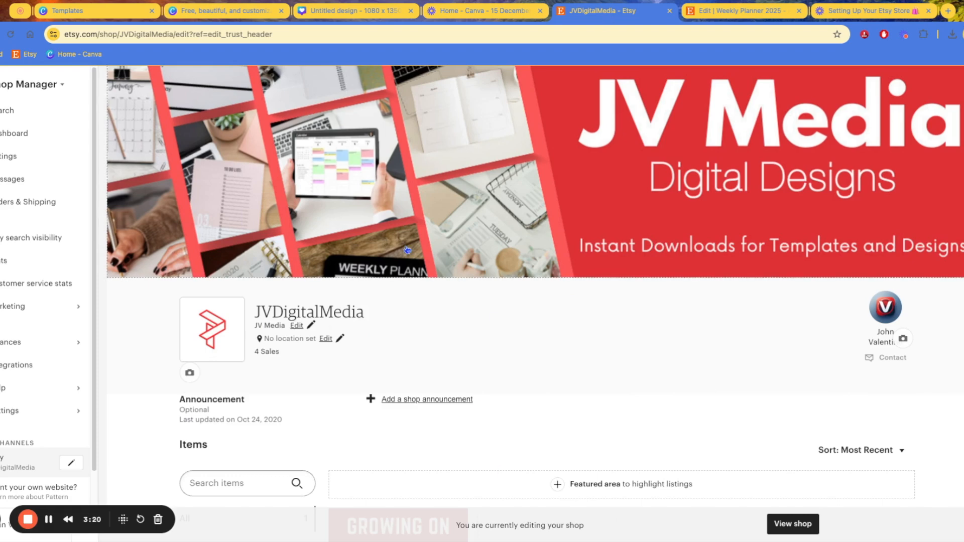
pyautogui.scroll(-1, 511, 355)
pyautogui.scroll(-5, 511, 354)
pyautogui.scroll(3, 410, 110)
pyautogui.scroll(4, 548, 285)
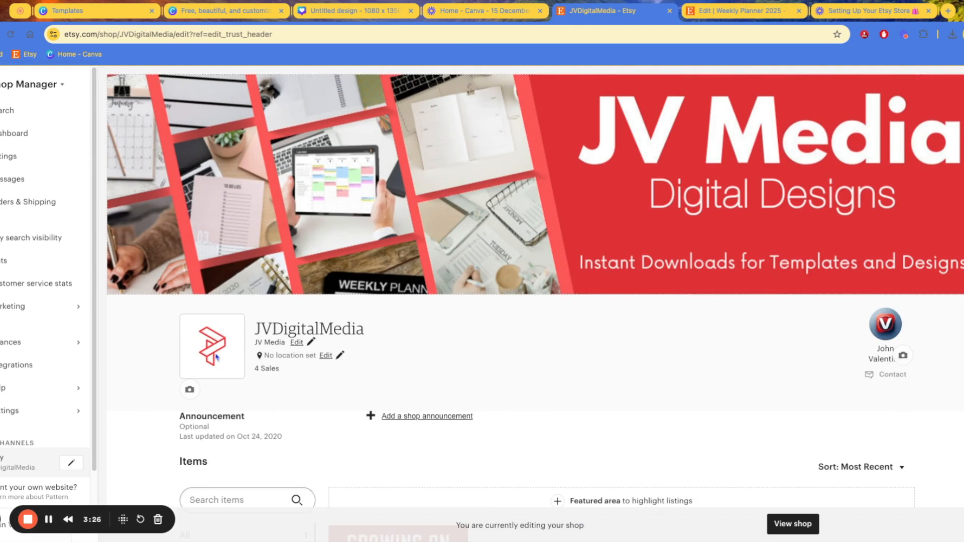
pyautogui.scroll(-1, 217, 358)
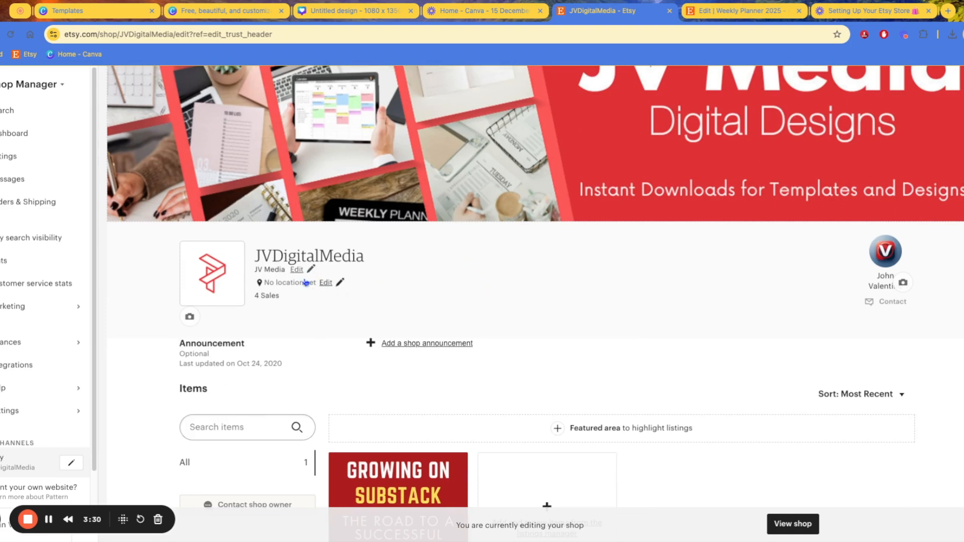
pyautogui.click(76, 465)
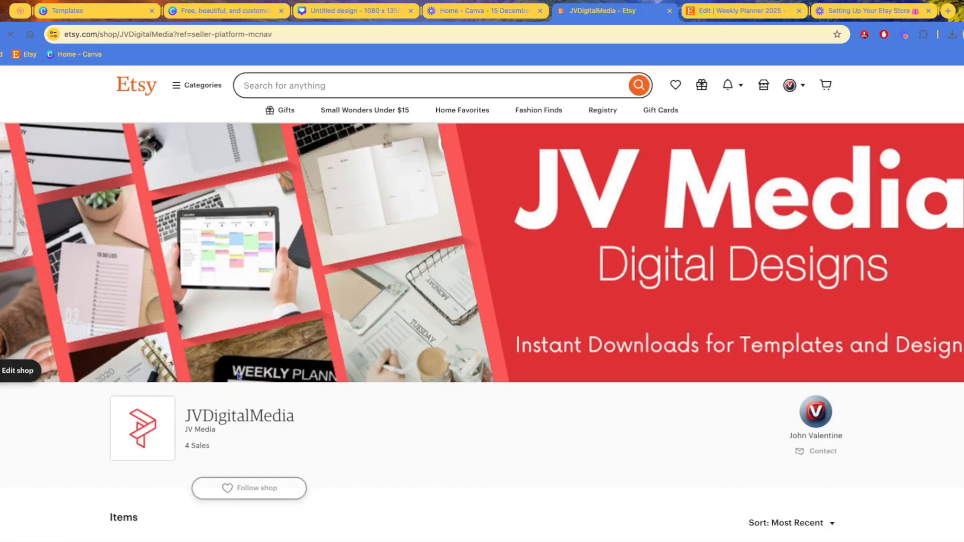
pyautogui.scroll(-1, 267, 380)
pyautogui.scroll(-1, 437, 344)
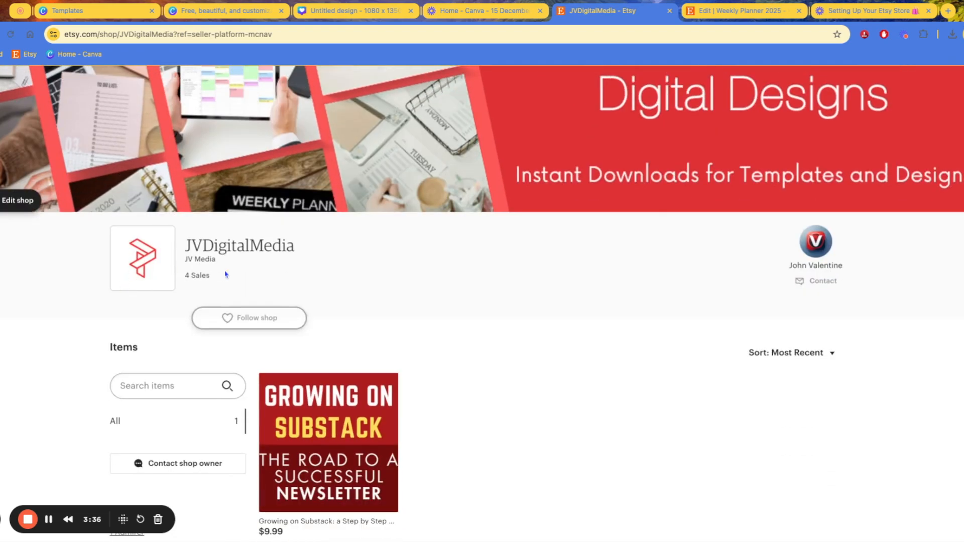
pyautogui.click(15, 201)
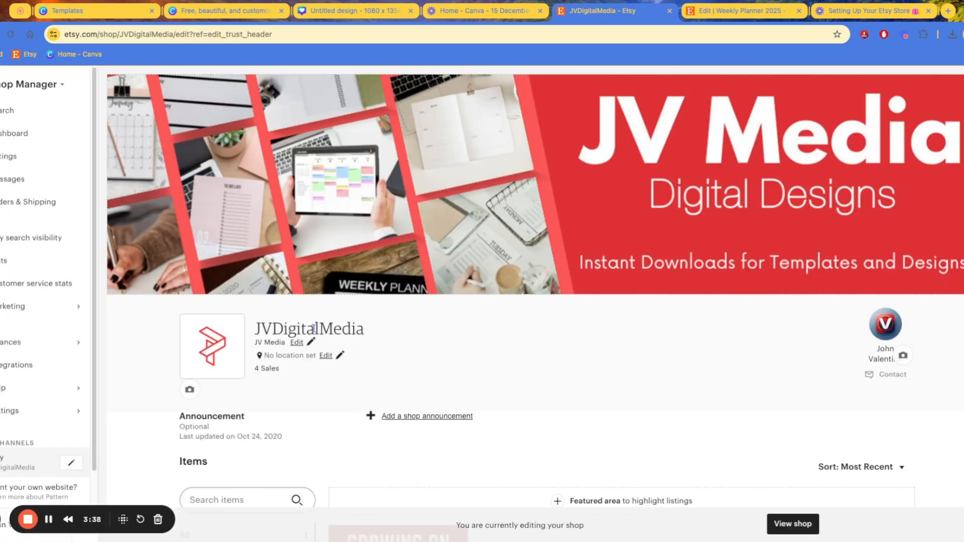
pyautogui.moveTo(316, 331); pyautogui.dragTo(343, 332)
pyautogui.scroll(-1, 31, 402)
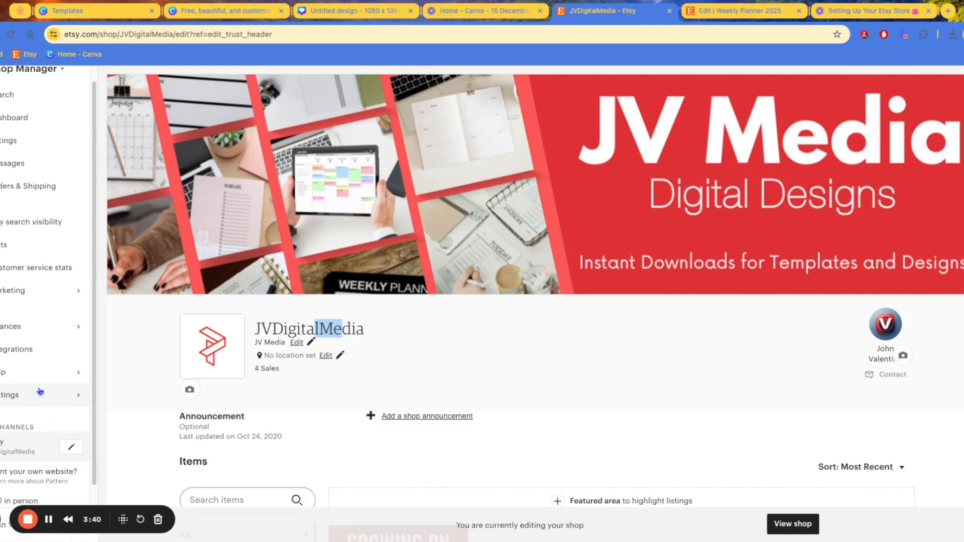
# Open Settings > Info & Appearance and the Change Shop Name page with its 45-day notice
pyautogui.click(30, 399)
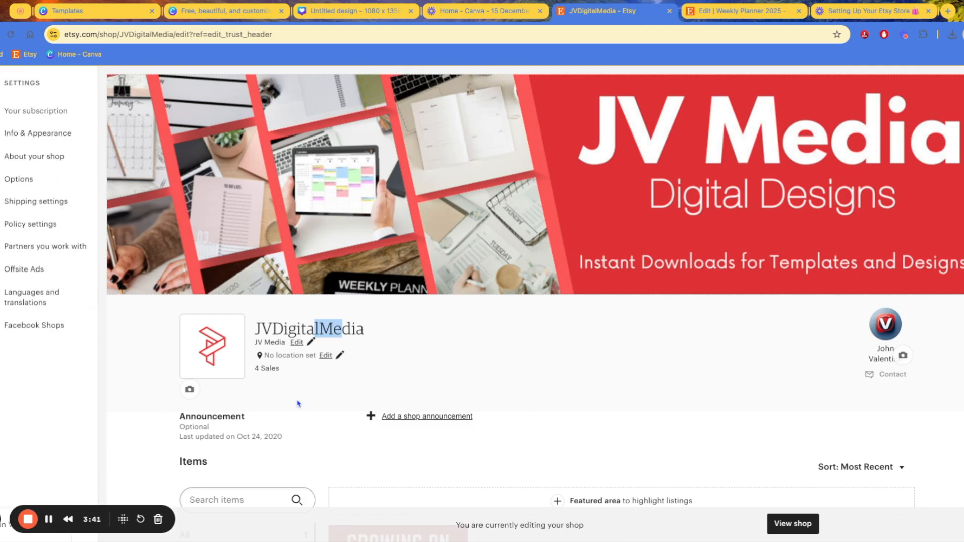
pyautogui.click(59, 135)
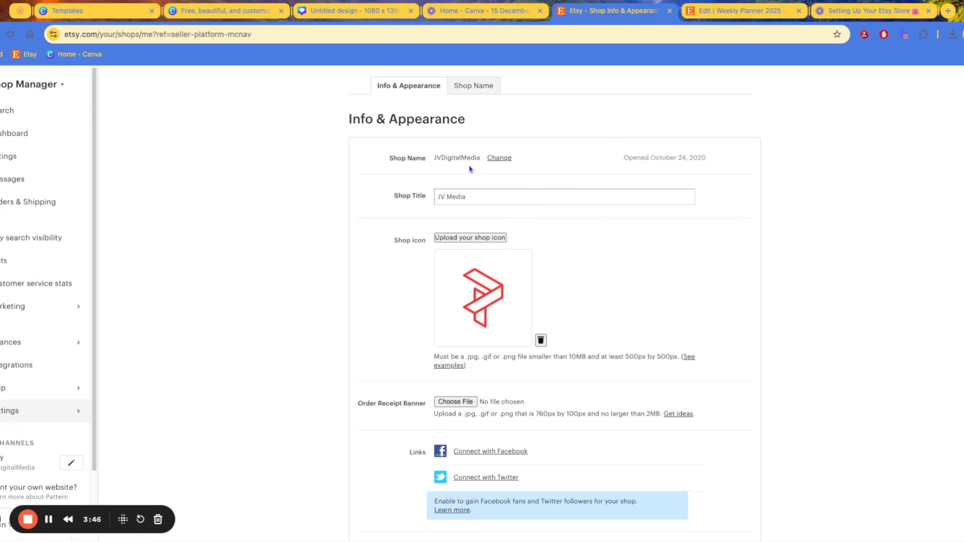
pyautogui.click(500, 159)
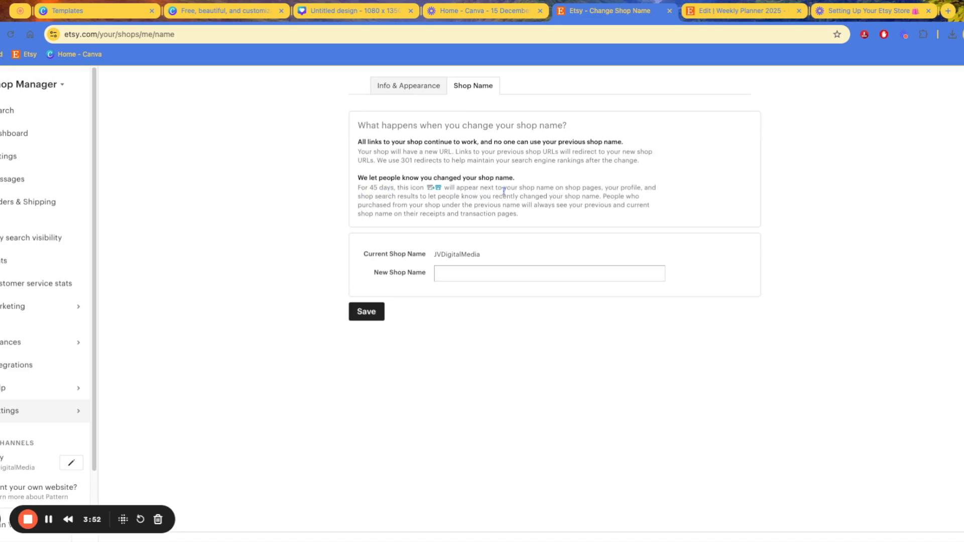
pyautogui.moveTo(394, 188); pyautogui.dragTo(358, 188)
pyautogui.click(458, 197)
pyautogui.click(477, 201)
# Focus the New Shop Name field several times, leaving it blank
pyautogui.click(466, 273)
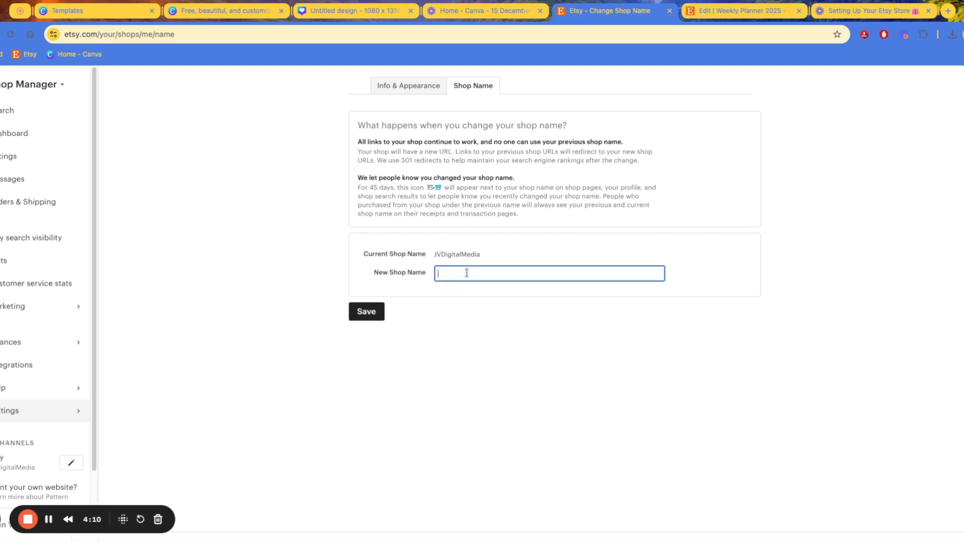
pyautogui.click(426, 256)
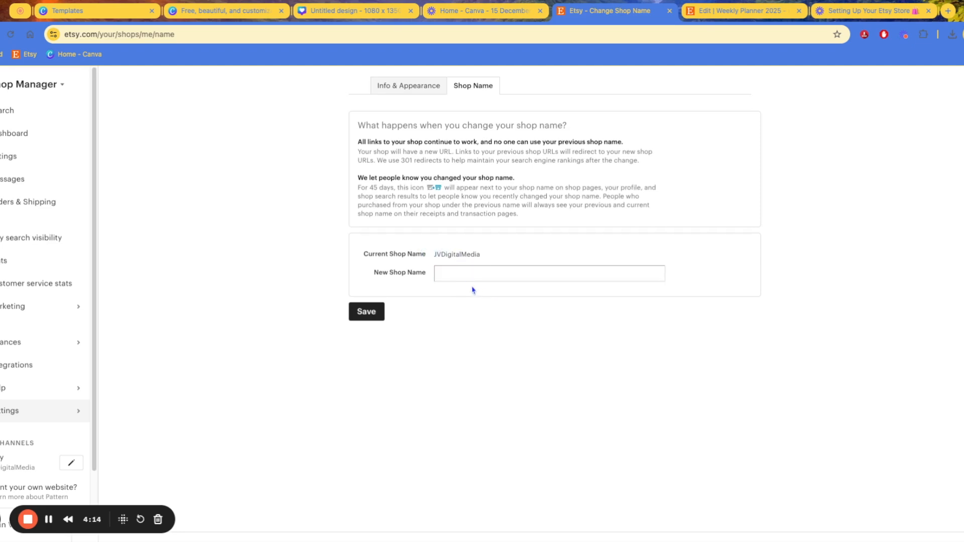
pyautogui.click(456, 274)
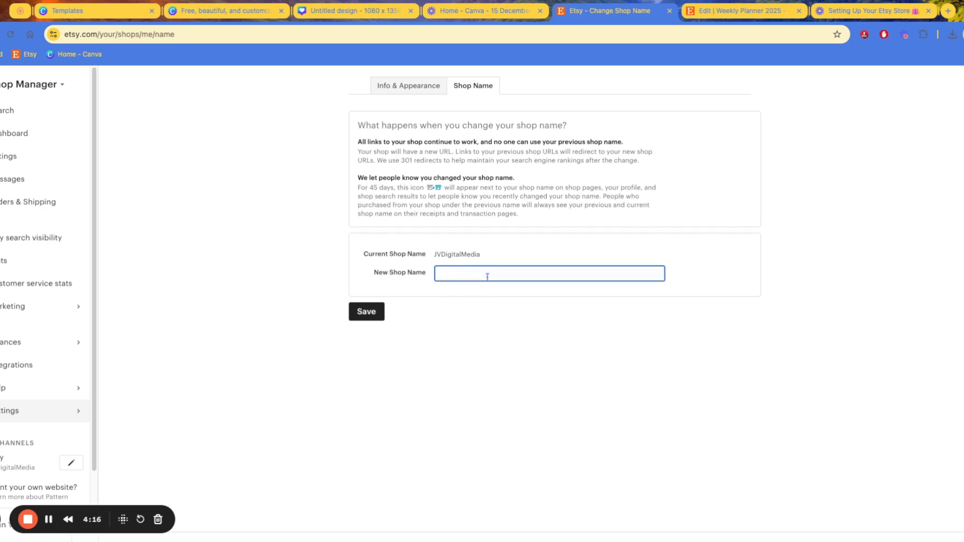
pyautogui.click(480, 294)
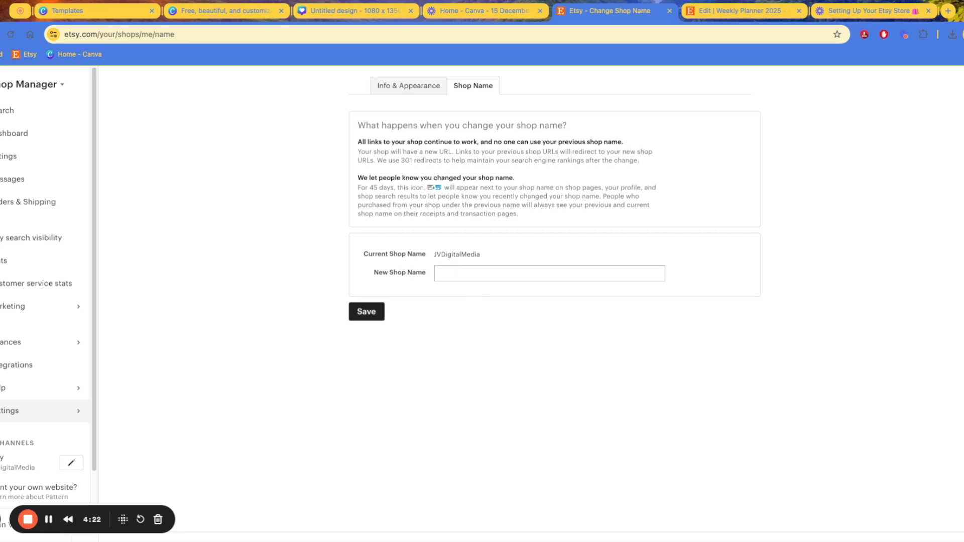
pyautogui.click(458, 274)
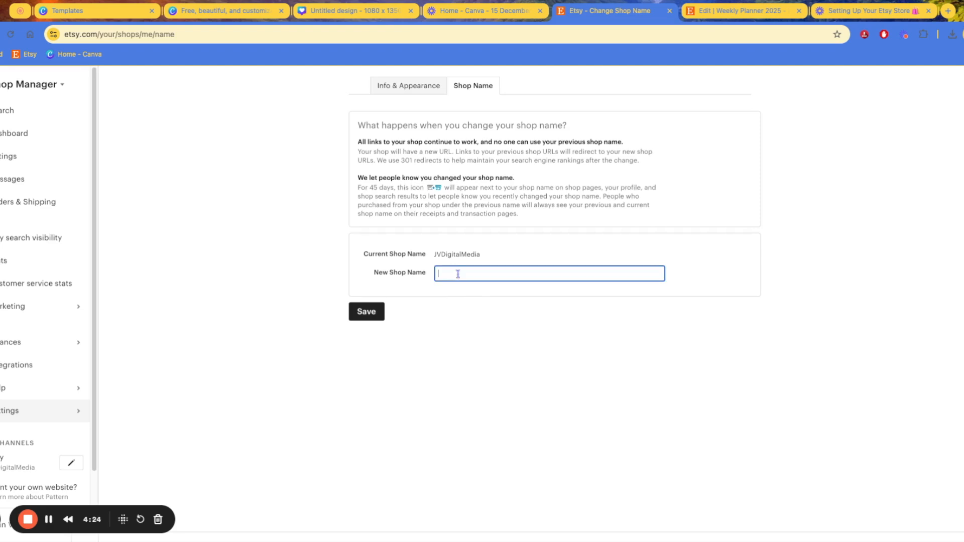
pyautogui.click(485, 282)
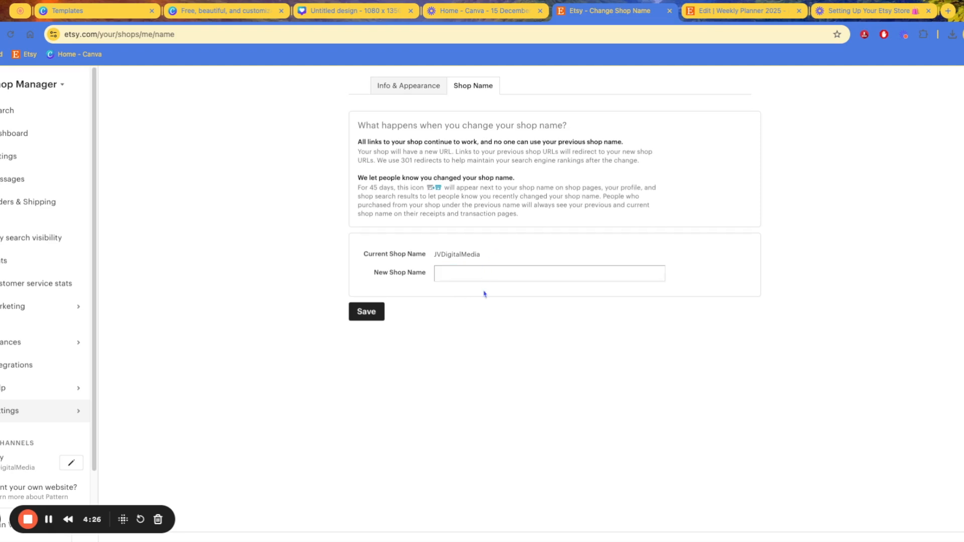
pyautogui.click(32, 522)
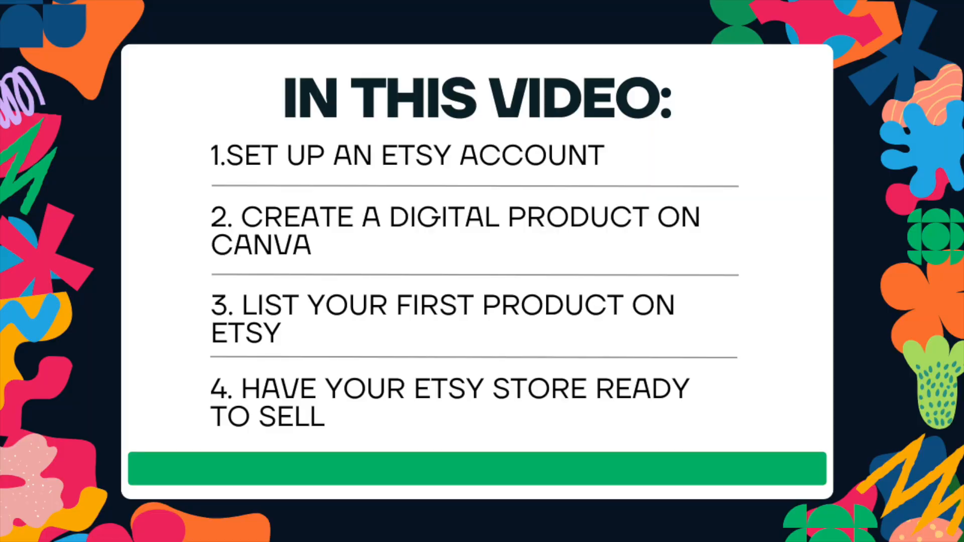